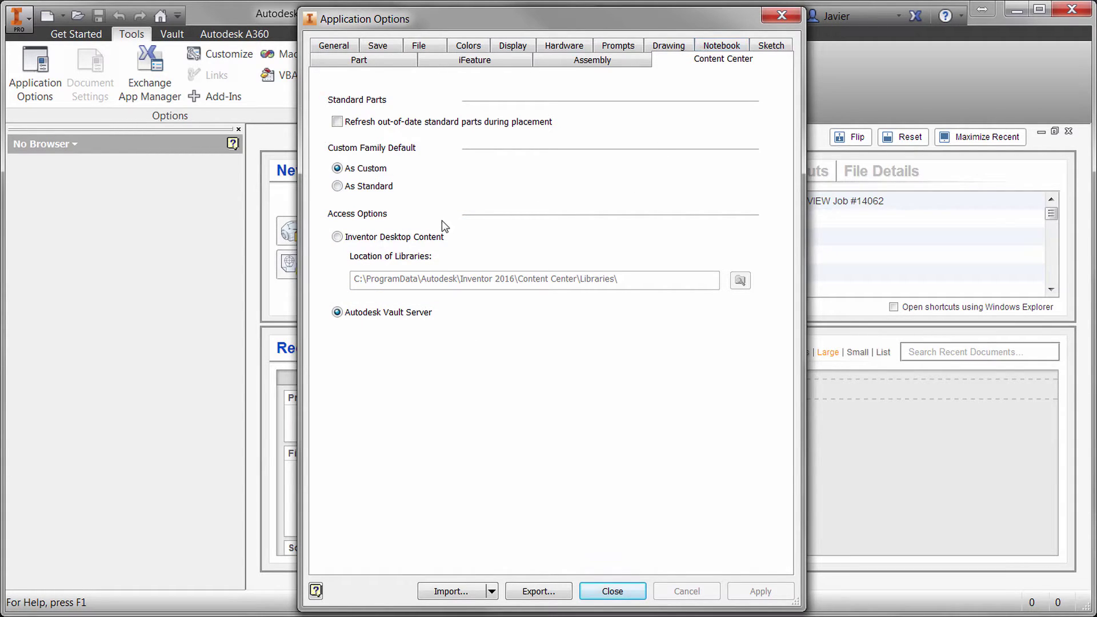
Step: Switch the Content Center access option to Inventor Desktop Content and highlight its library location path
left_click(337, 238)
left_click_drag(625, 281, 349, 279)
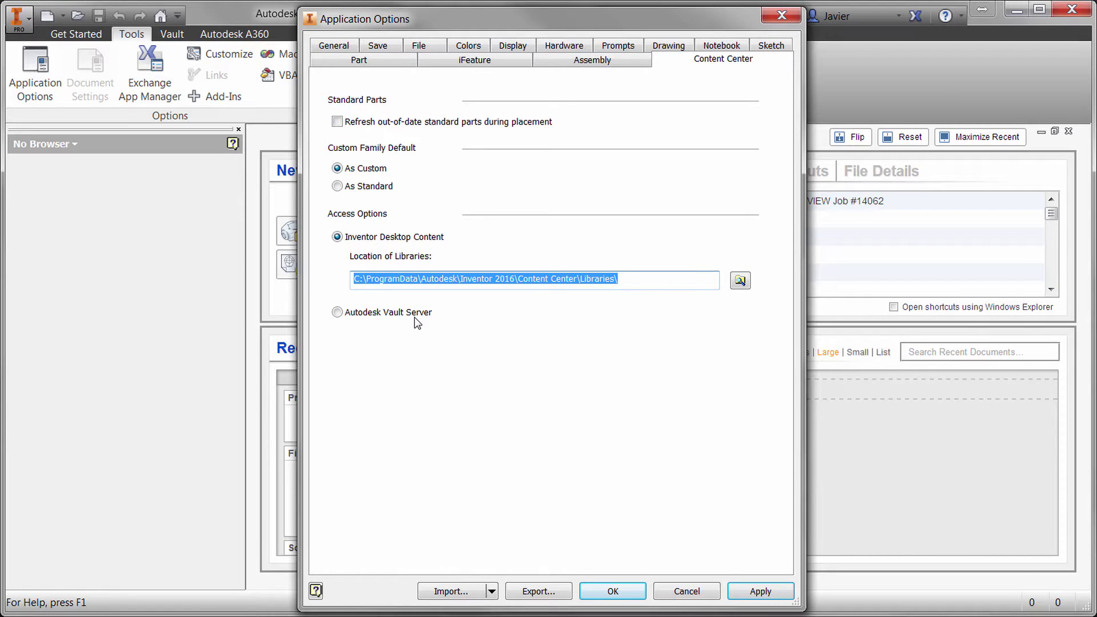
left_click(623, 285)
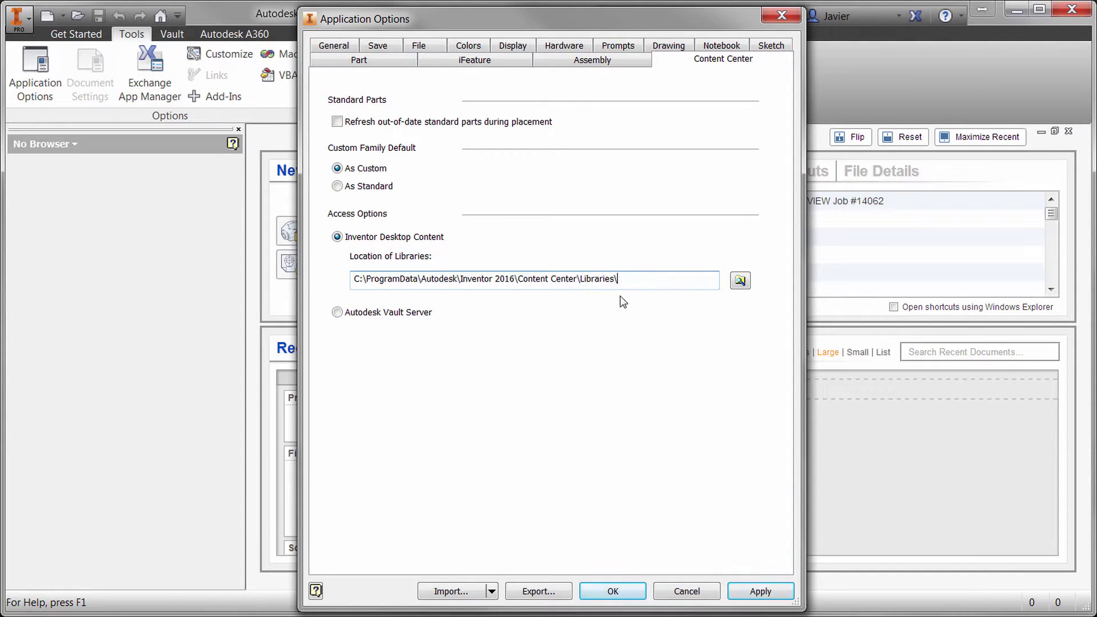
Step: Set the Content Center access option to Autodesk Vault Server and accept the application options
left_click(338, 312)
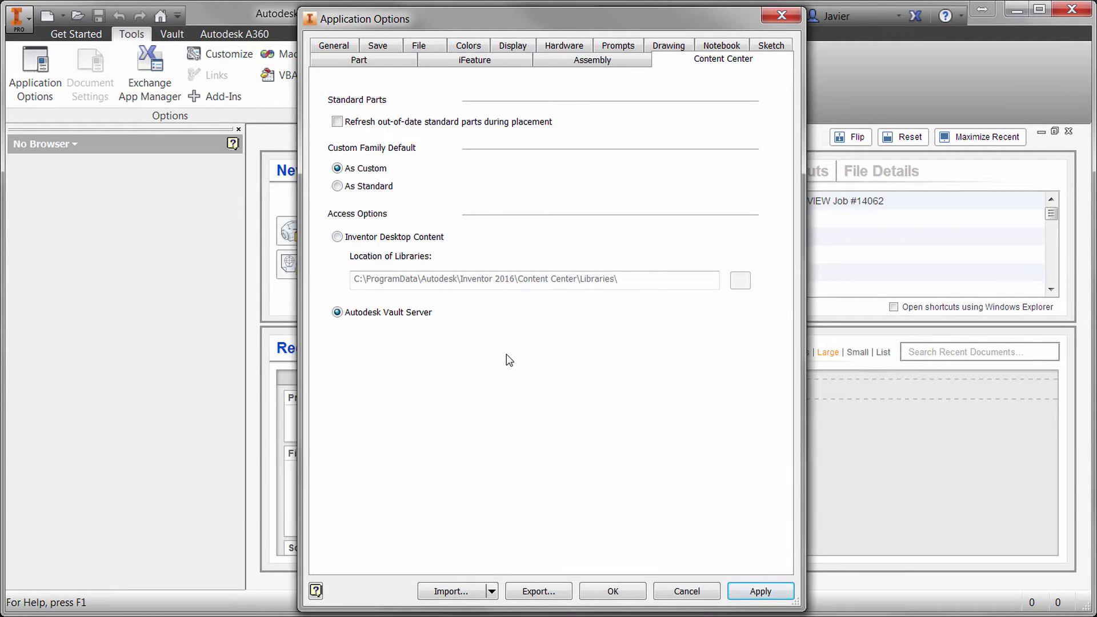
left_click(602, 591)
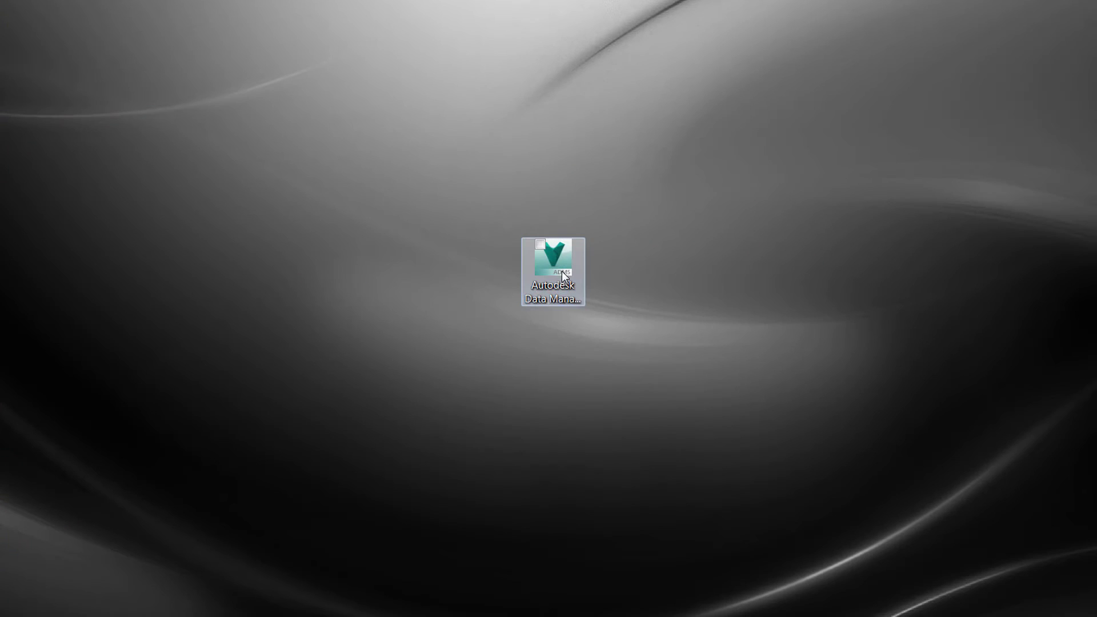
Step: Launch Autodesk Data Management Server Console 2016 and log in as Administrator with the account password
left_click(562, 273)
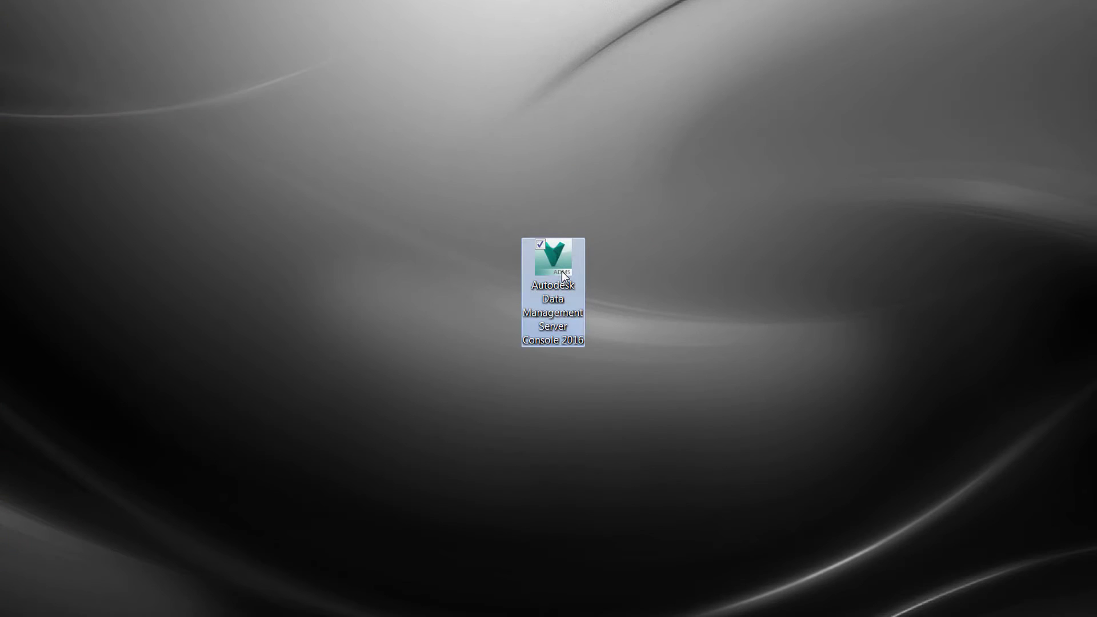
double_click(562, 272)
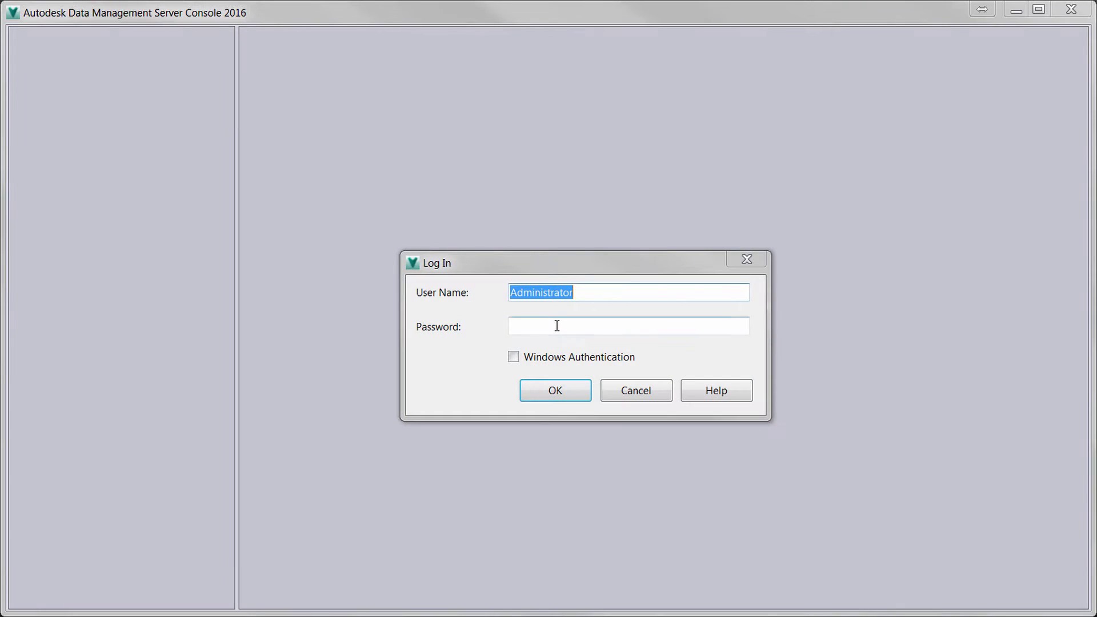
left_click(557, 326)
type("**********")
left_click(574, 384)
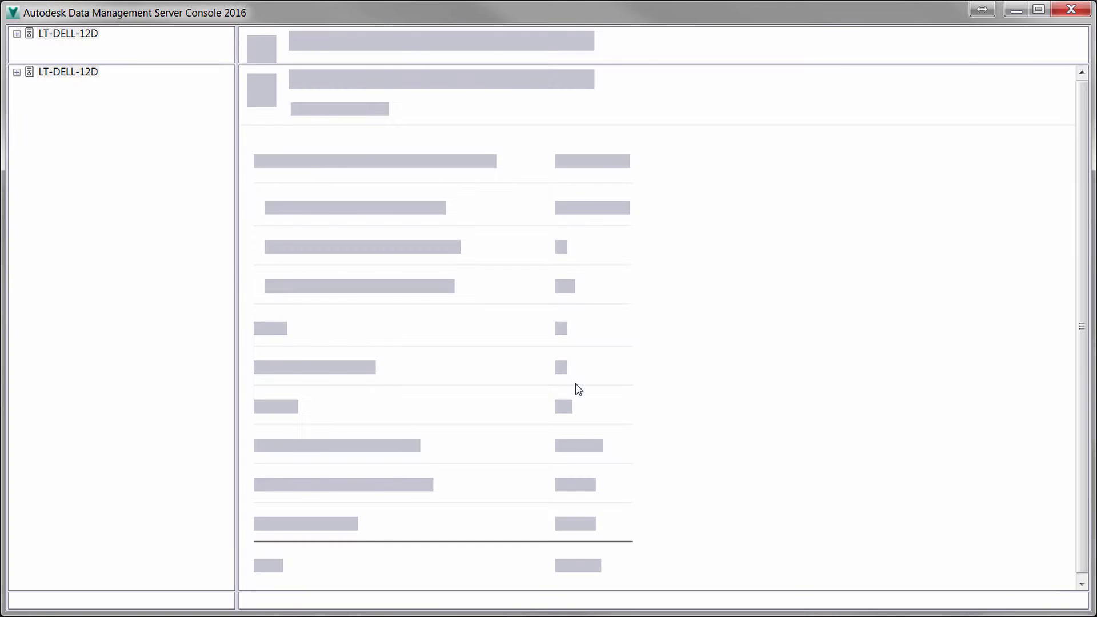
Step: Create a new library with the display name KETIV CUSTOM under the server's Libraries
left_click(19, 73)
left_click(30, 96)
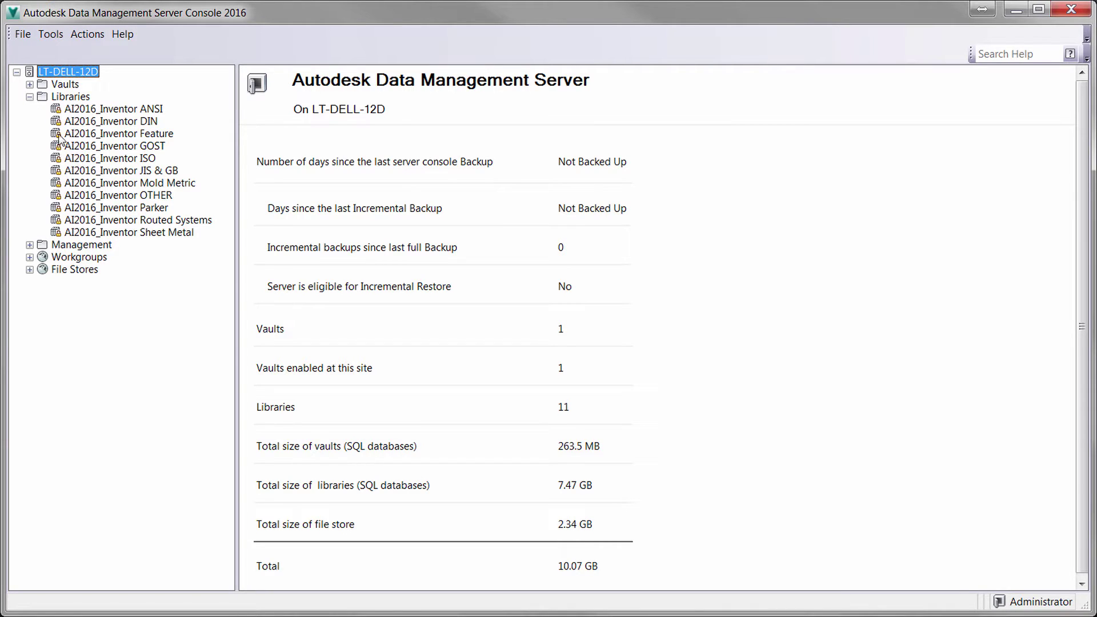
left_click(71, 100)
right_click(71, 102)
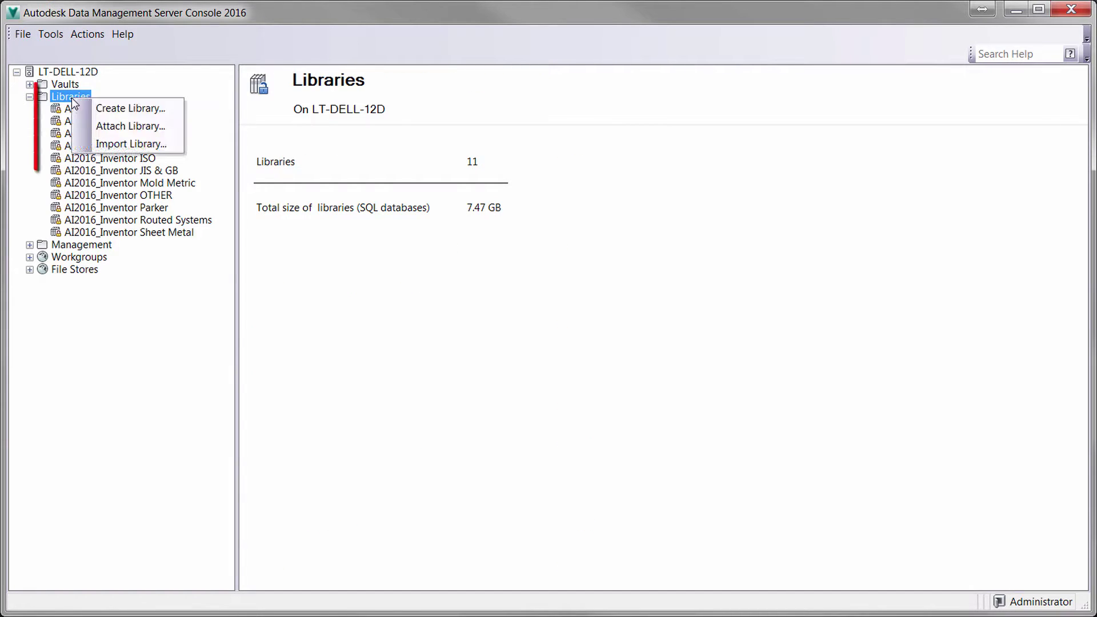
left_click(120, 109)
left_click(575, 295)
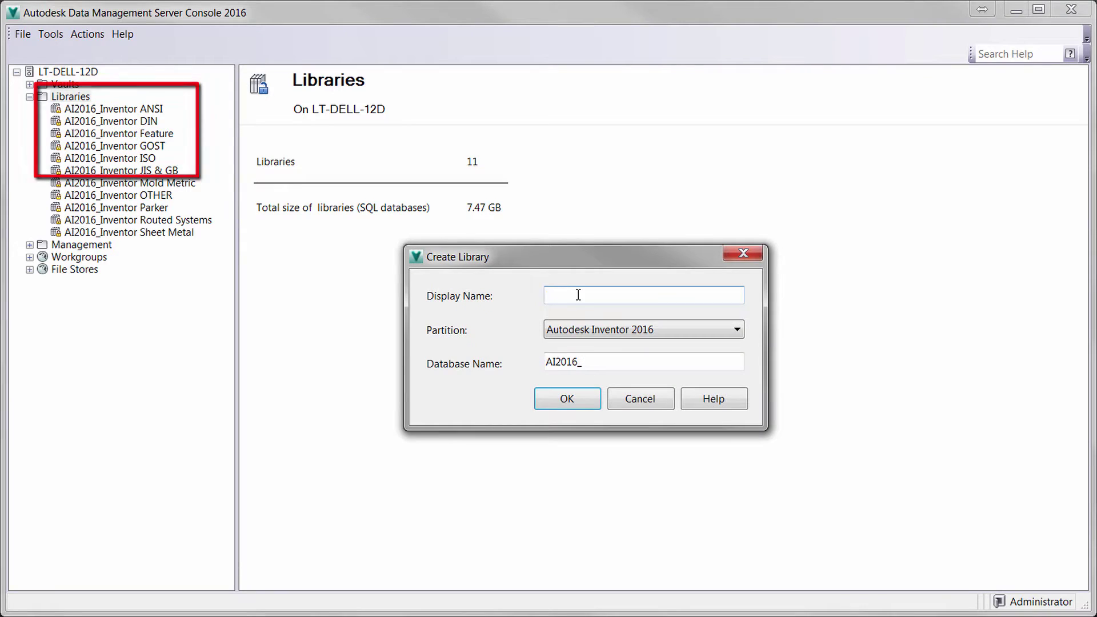
type("KETIV")
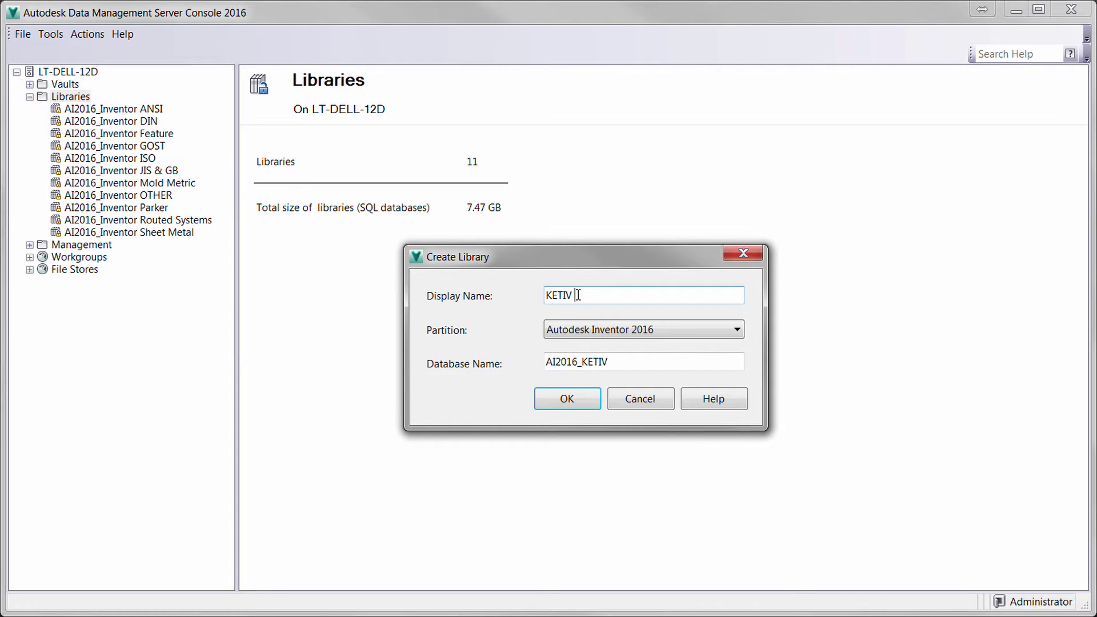
type(" CUSTOM")
left_click(553, 403)
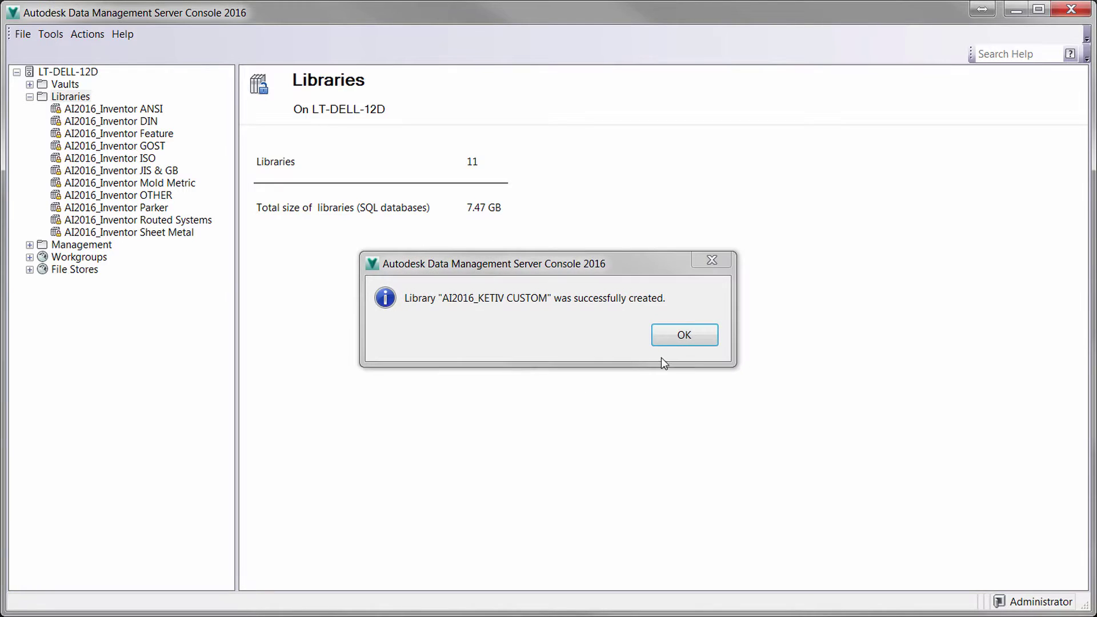
left_click(677, 337)
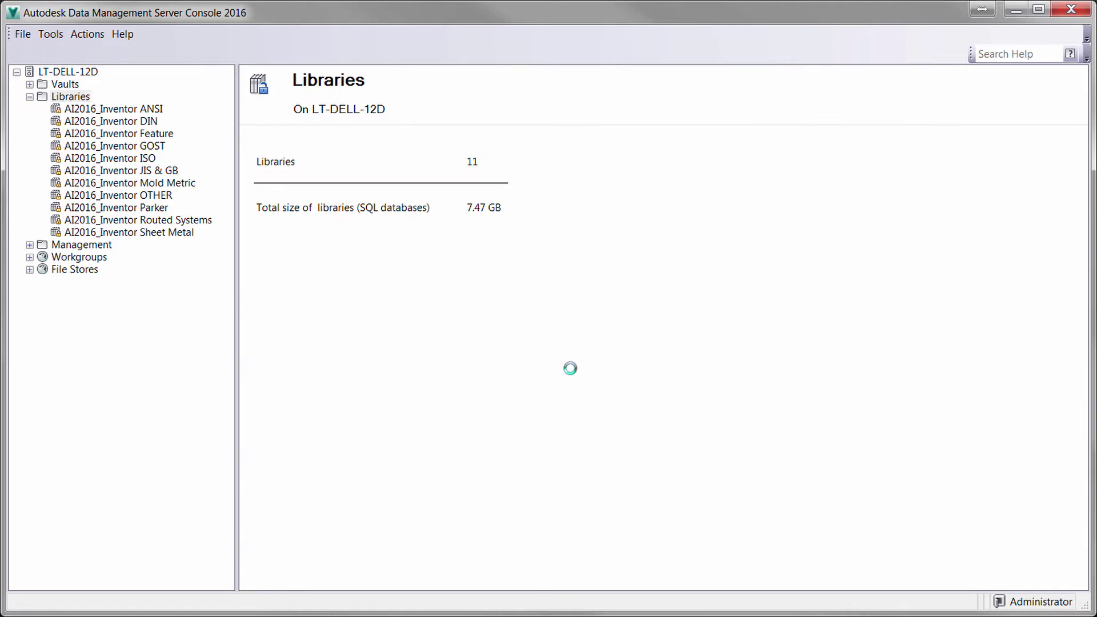
Step: Compare the read/write permissions of the Inventor ANSI and KETIV CUSTOM libraries, and exit the server console
left_click(92, 109)
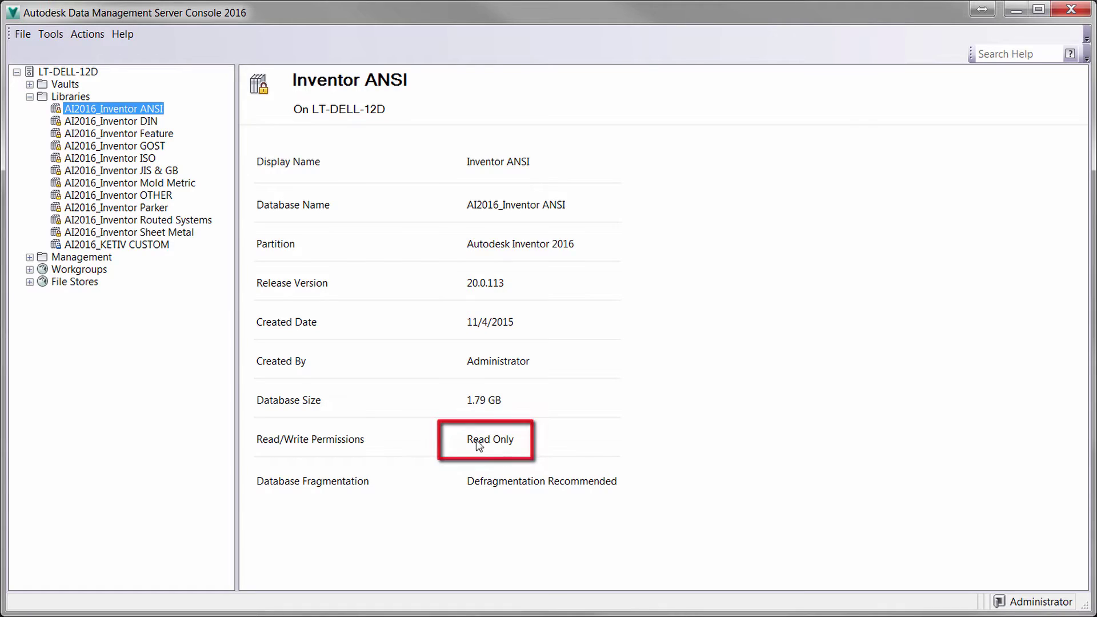
left_click(139, 245)
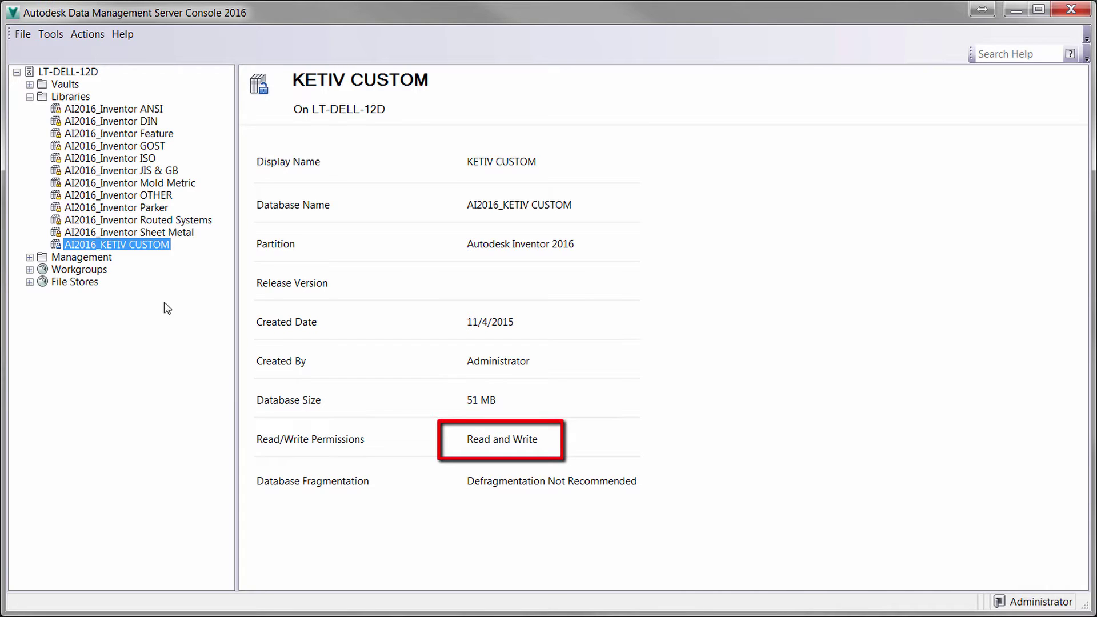
left_click(23, 33)
left_click(46, 74)
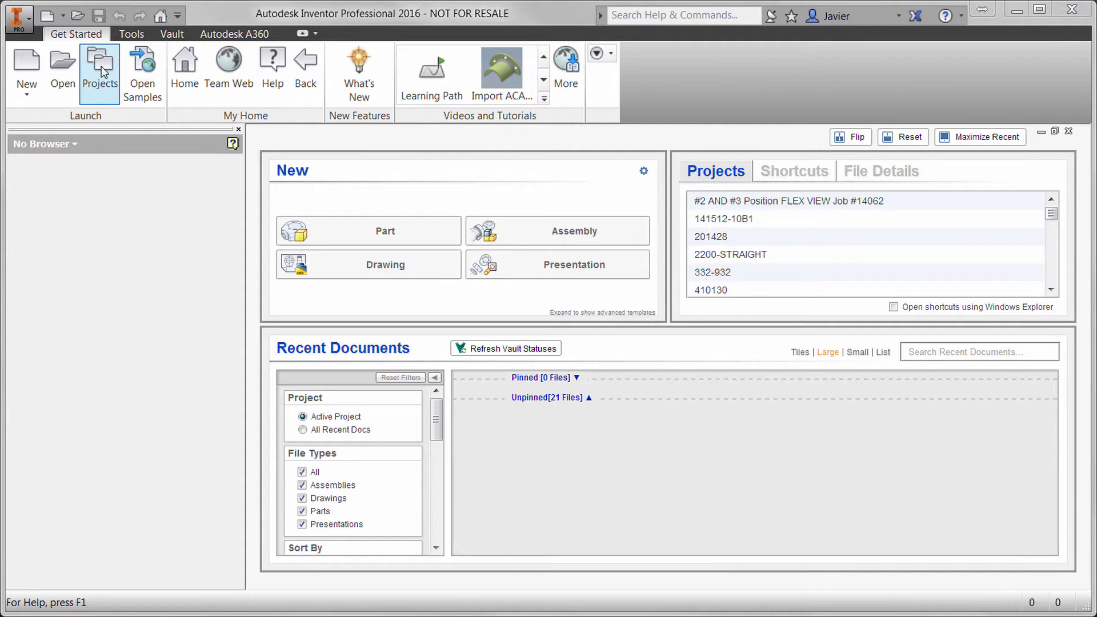
Step: In Inventor, open the active project's Content Center library configuration, logging in to the BAC Mono vault with the account password
left_click(101, 71)
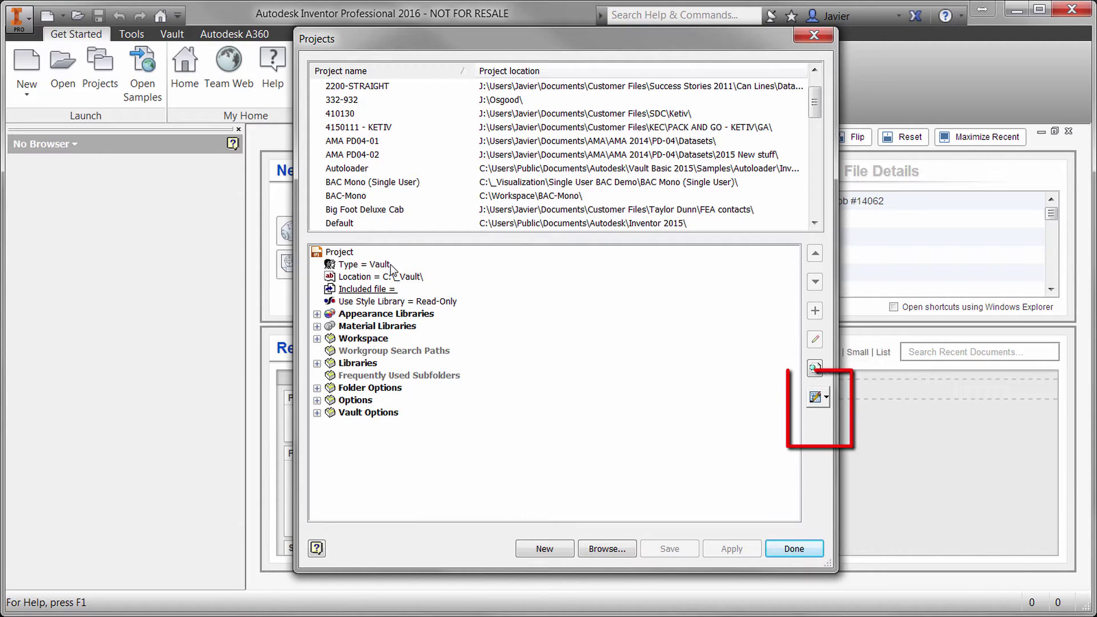
left_click(819, 400)
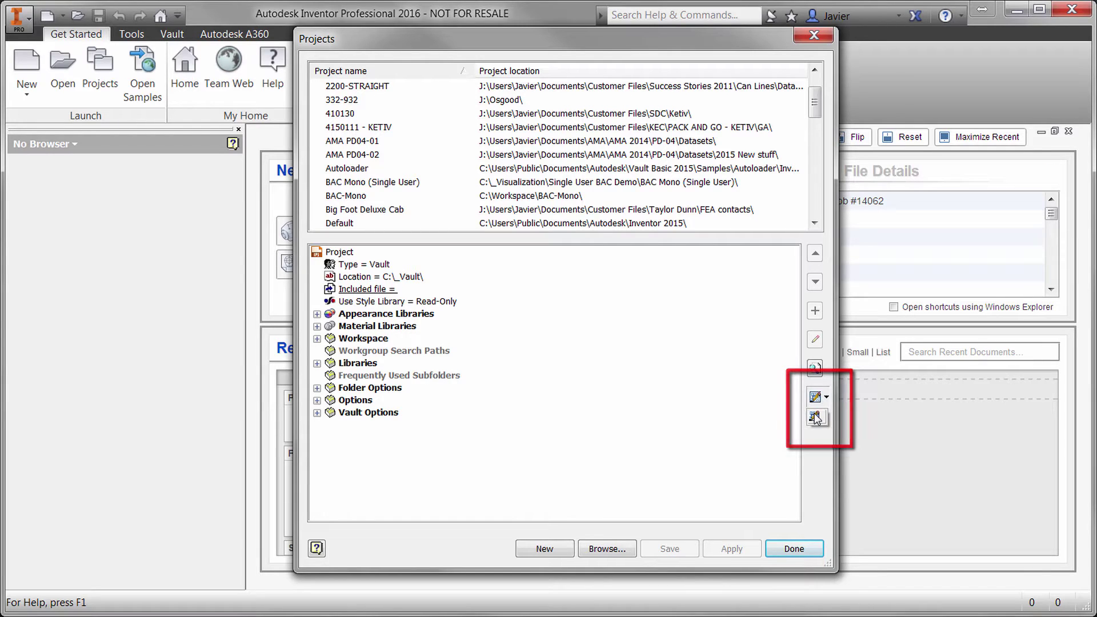
left_click(818, 420)
left_click(503, 286)
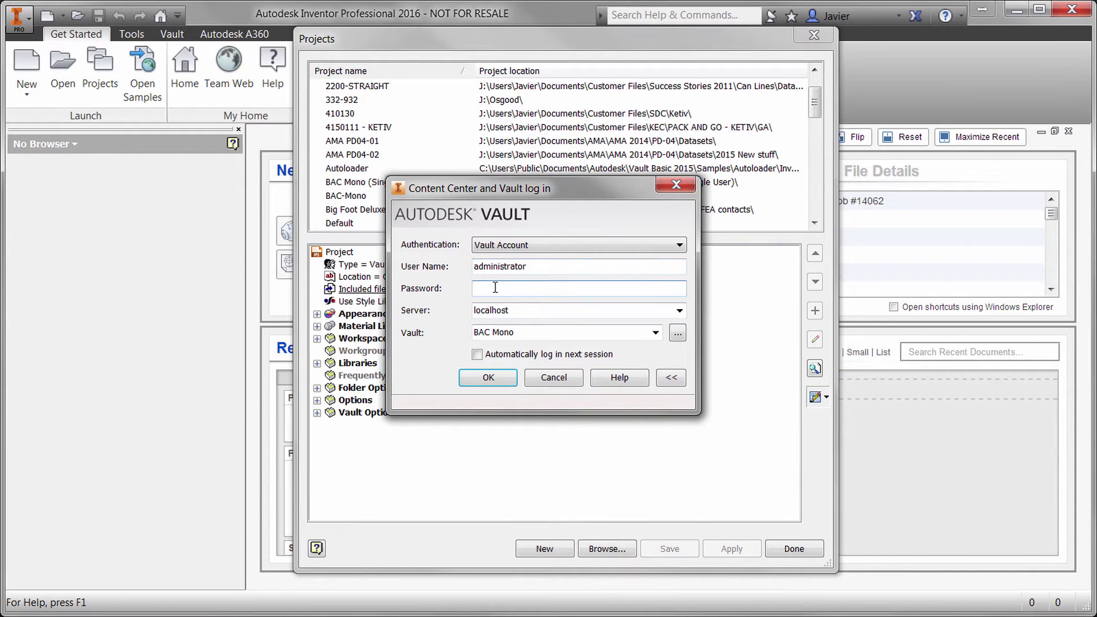
type("***********")
left_click(489, 377)
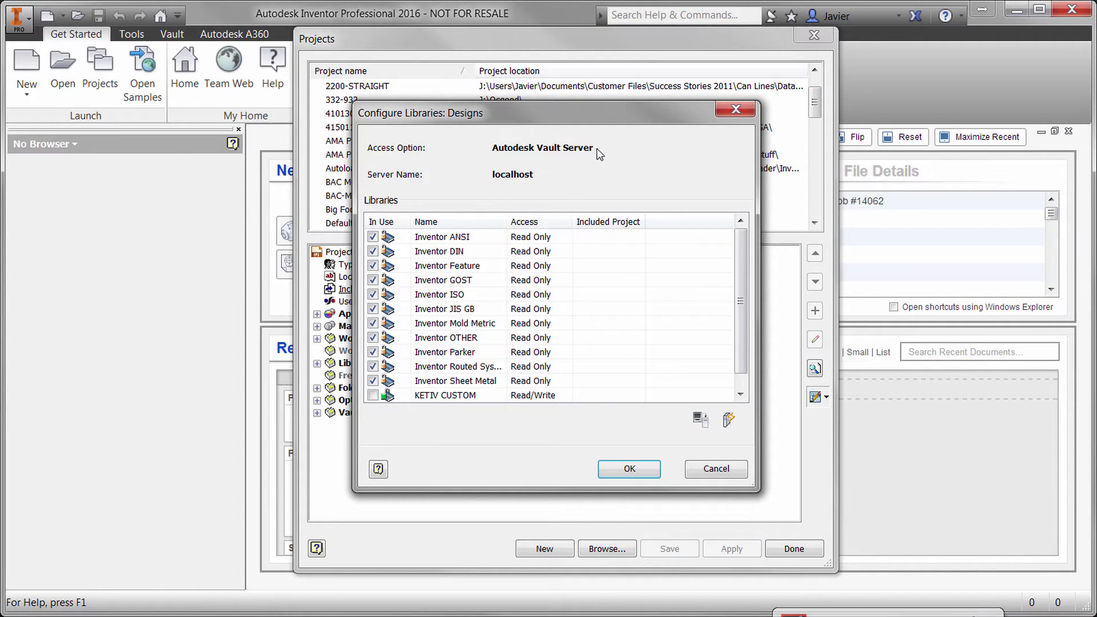
Step: Put the KETIV CUSTOM library in use and exclude the Inventor ISO, JIS GB, Mold Metric, OTHER, Parker and Routed Systems libraries
left_click(372, 395)
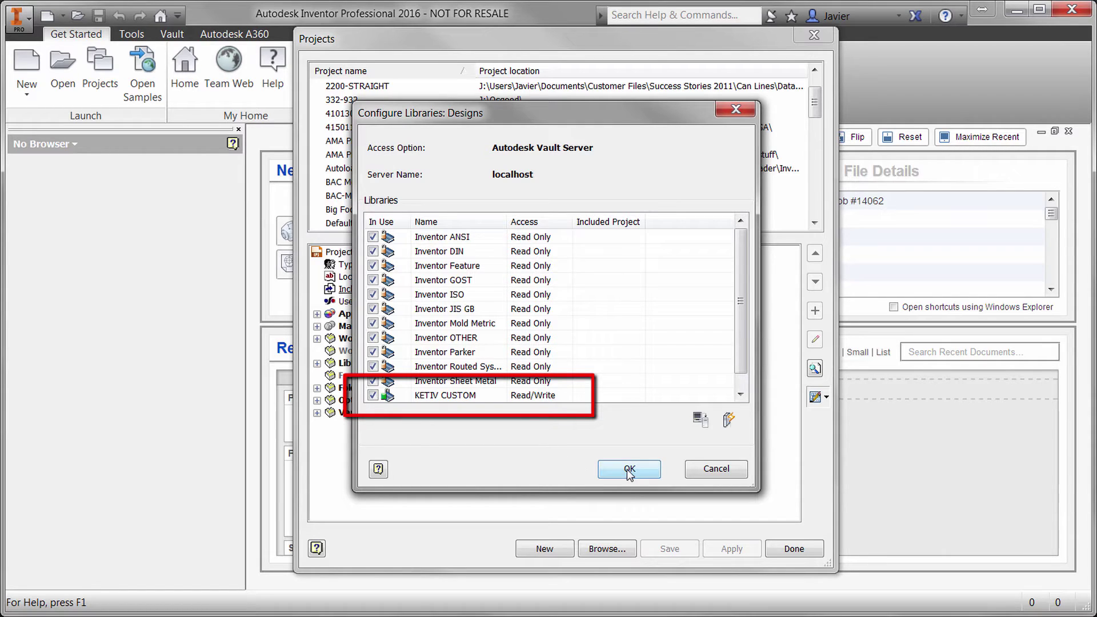
left_click(372, 294)
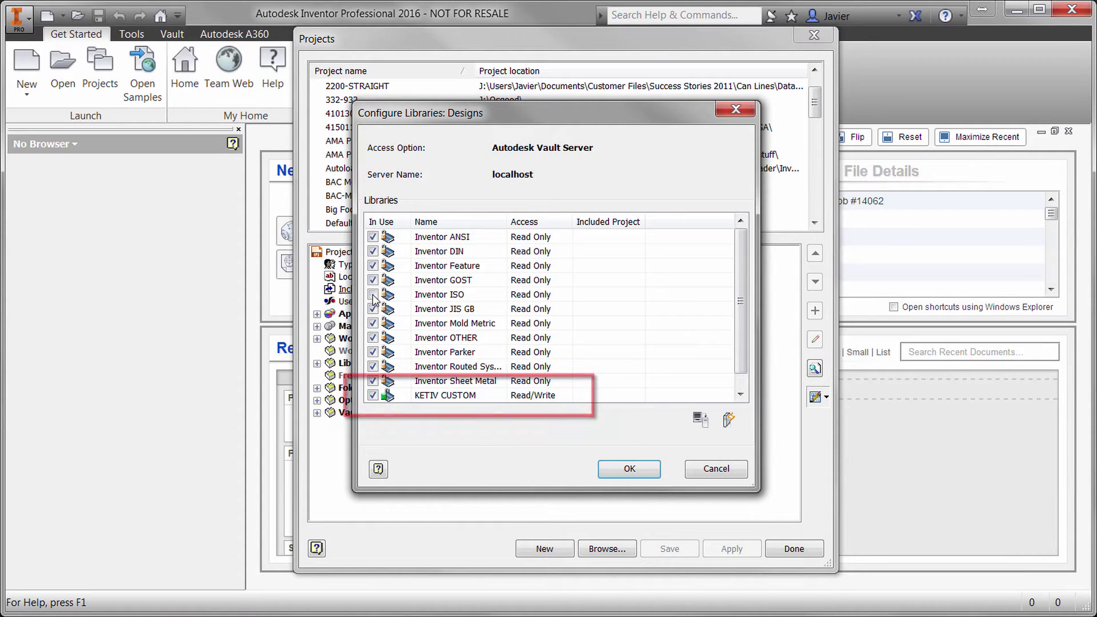
left_click(372, 308)
left_click(373, 323)
left_click(373, 337)
left_click(373, 352)
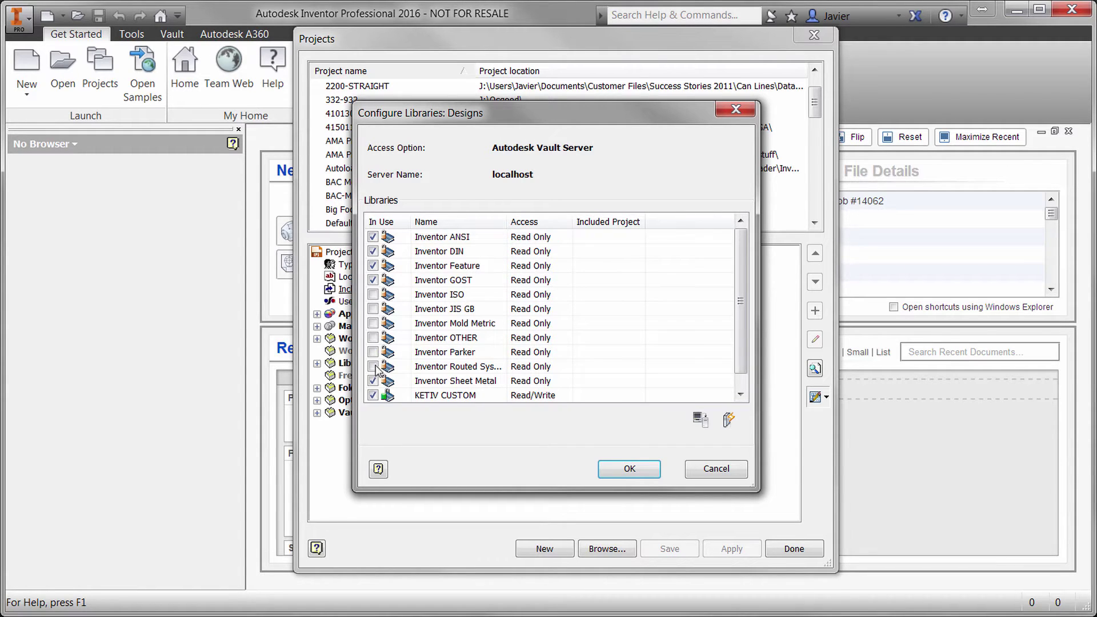
Step: Put the Inventor Parker, OTHER and Mold Metric libraries back in use, and save the library configuration to the project
left_click(373, 352)
left_click(373, 338)
left_click(372, 322)
left_click(630, 469)
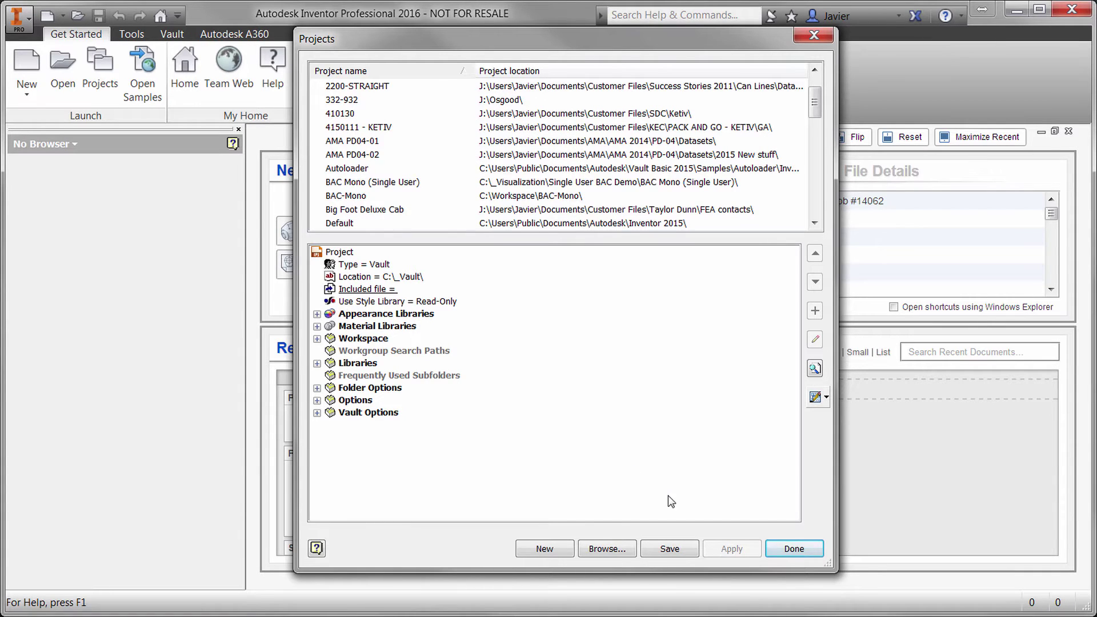
left_click(790, 549)
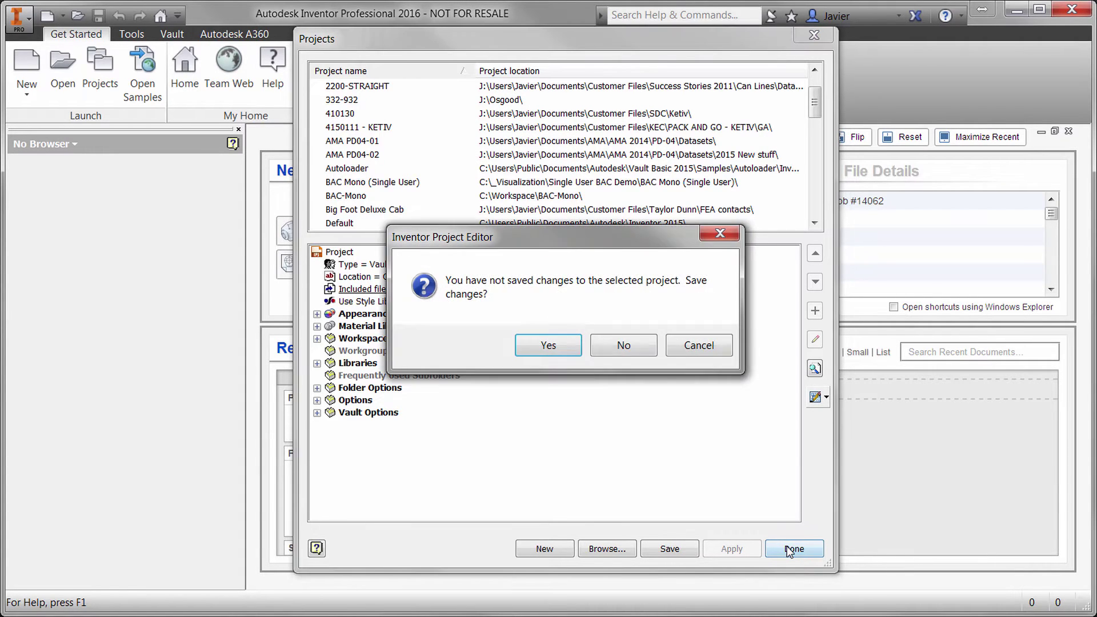
left_click(550, 347)
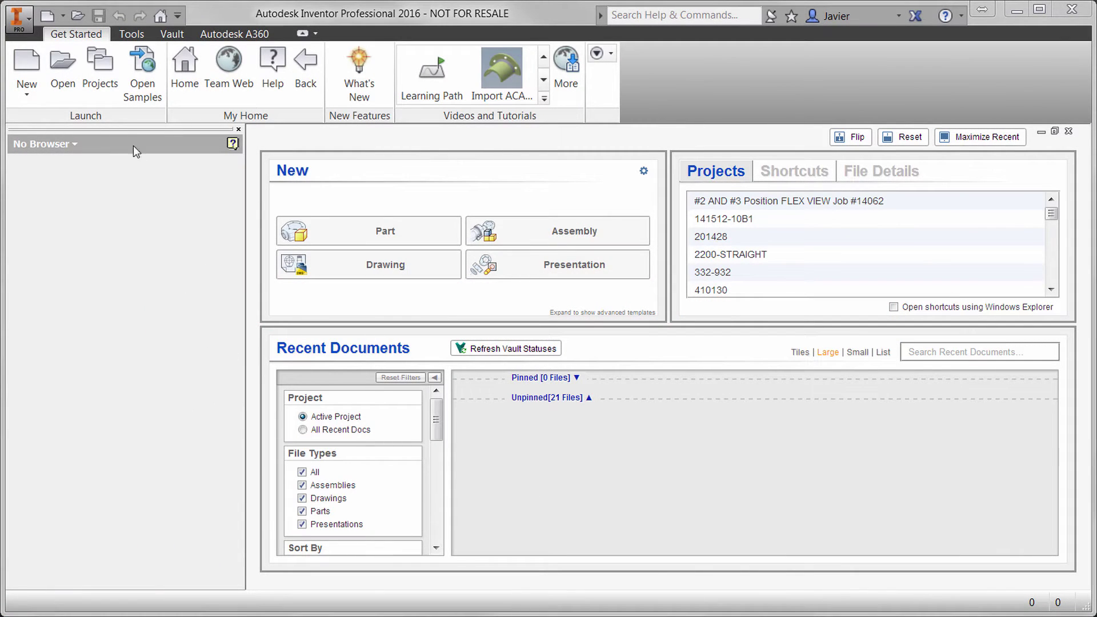
Step: Create a desktop content library named KETIV CUSTOM LIBRARY in the active project's Content Center library configuration
left_click(100, 78)
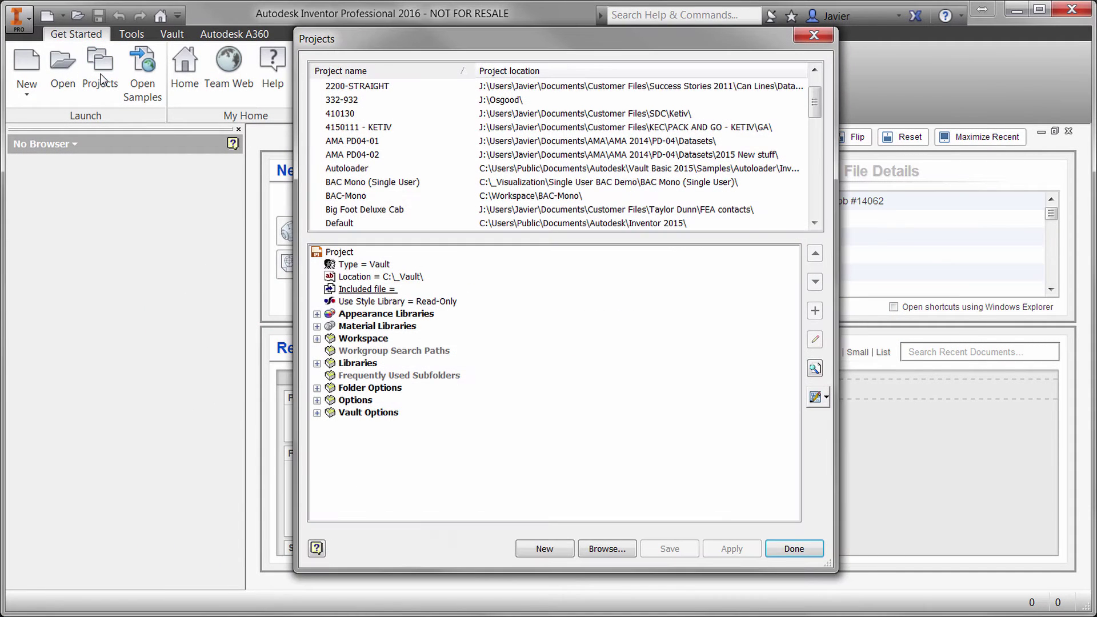
left_click(817, 398)
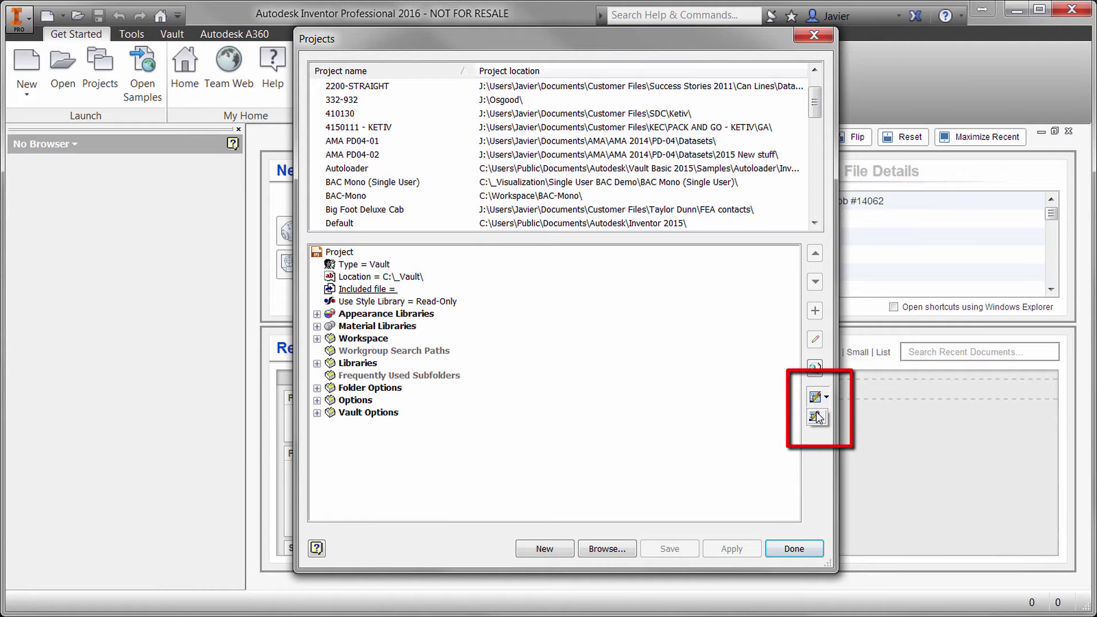
left_click(816, 417)
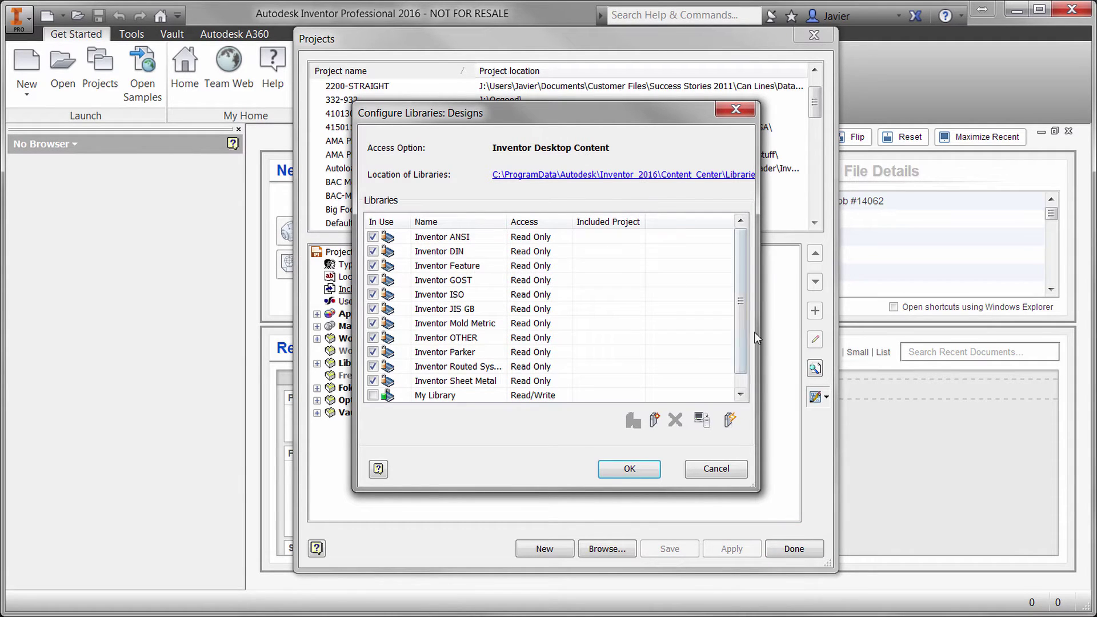
scroll(742, 304, "down", 1)
left_click(503, 381)
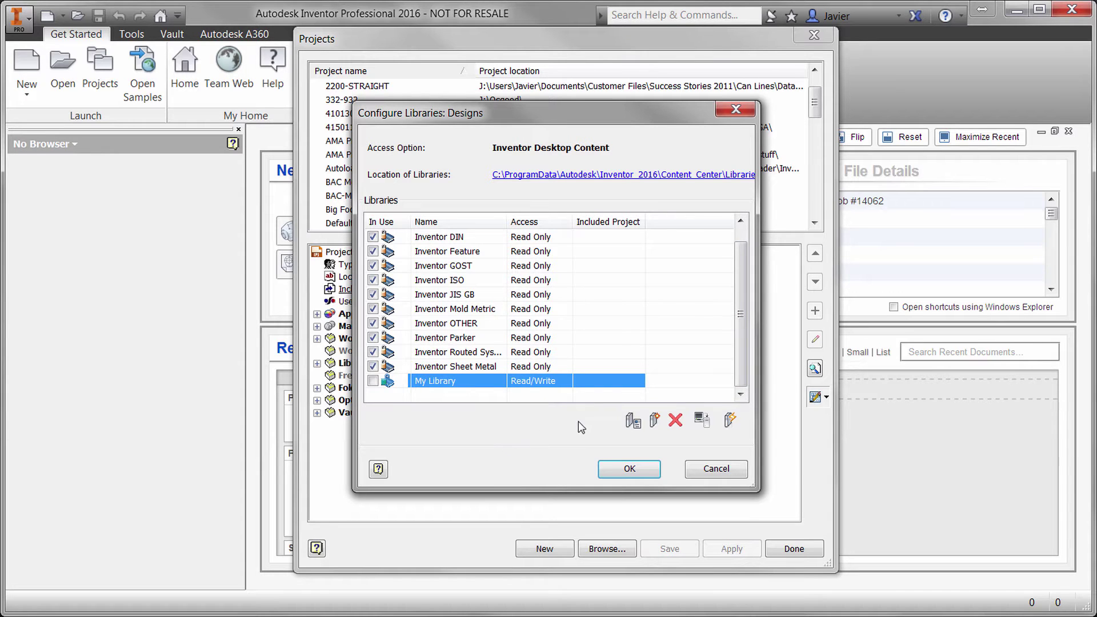
left_click(661, 421)
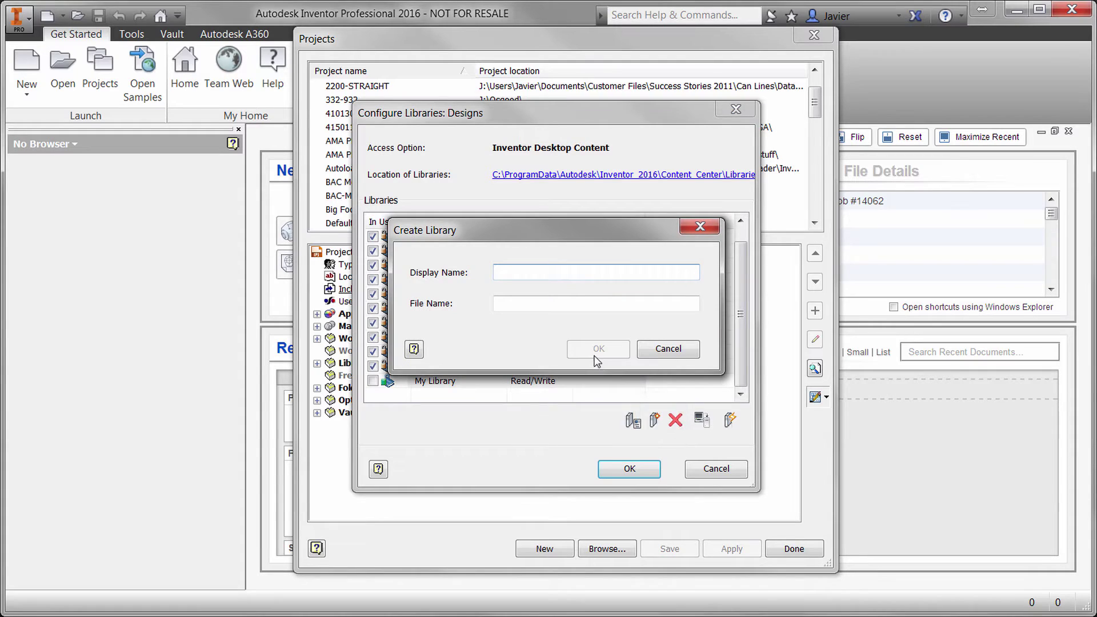
type("KETIV CUSTOM LIBRARY")
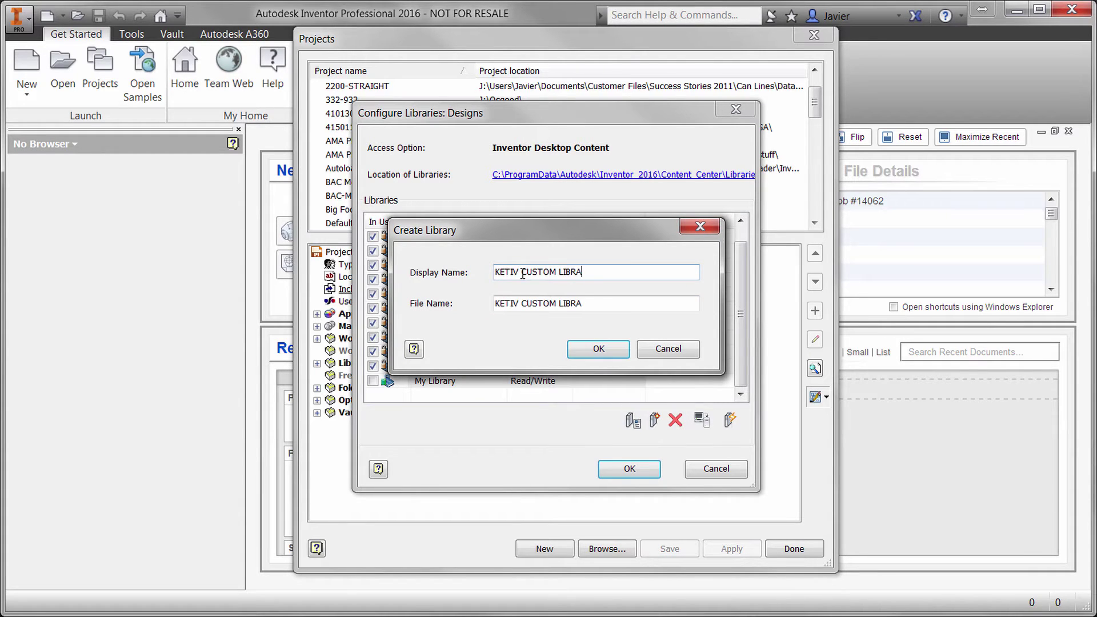
left_click(598, 349)
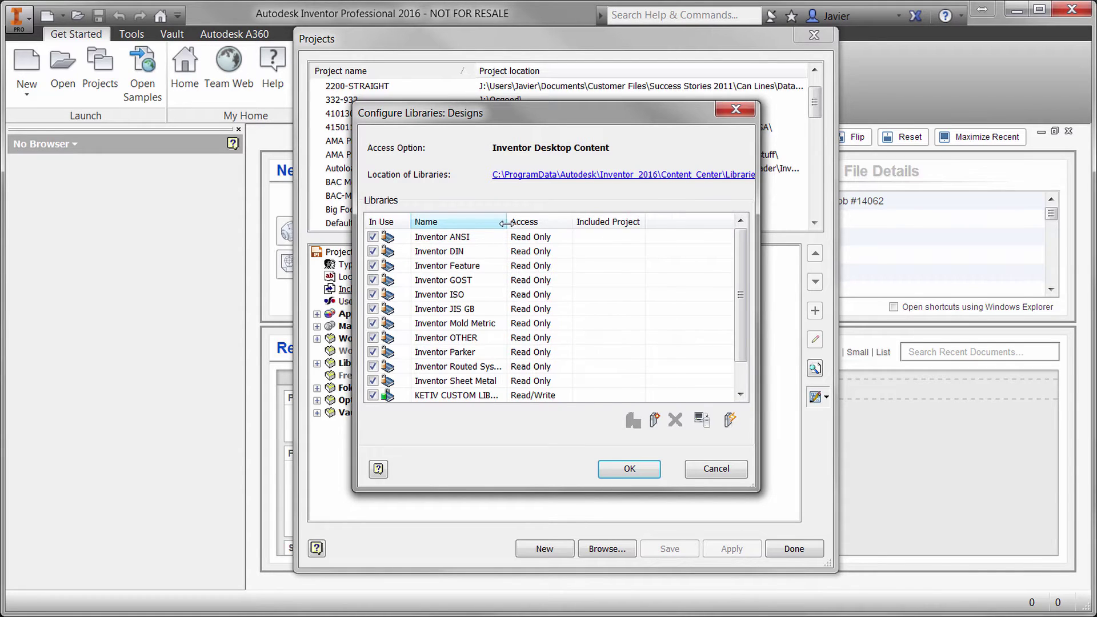
Step: Widen the Name column to fit the full library names and review the list of configured libraries
mouse_move(506, 223)
left_mouse_down()
mouse_move(536, 223)
mouse_move(525, 223)
left_mouse_up()
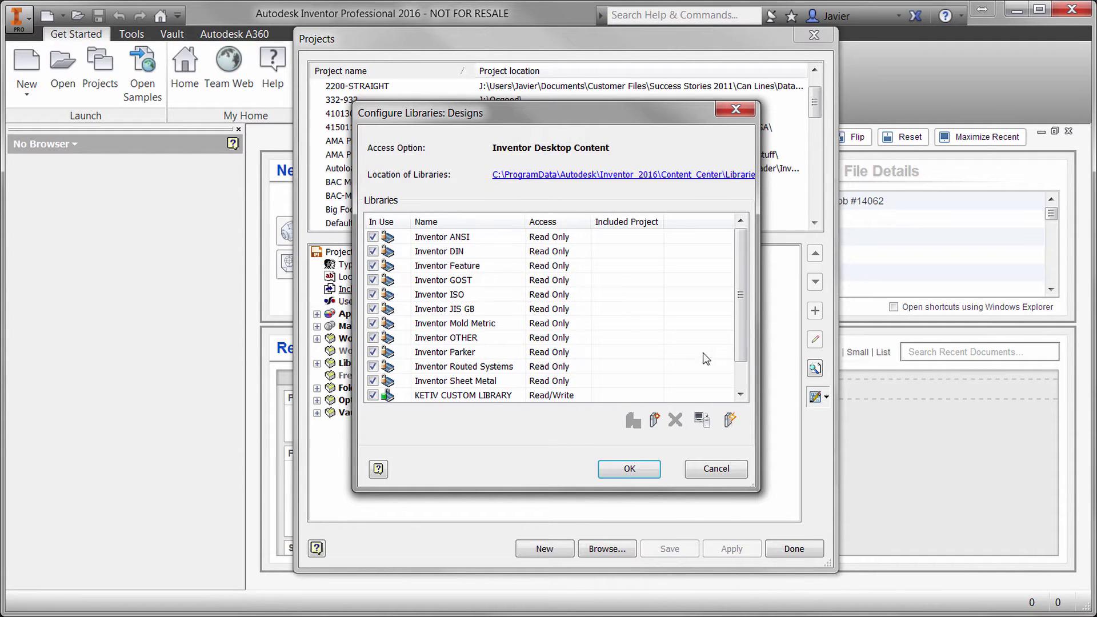
scroll(740, 359, "down", 1)
scroll(739, 363, "up", 1)
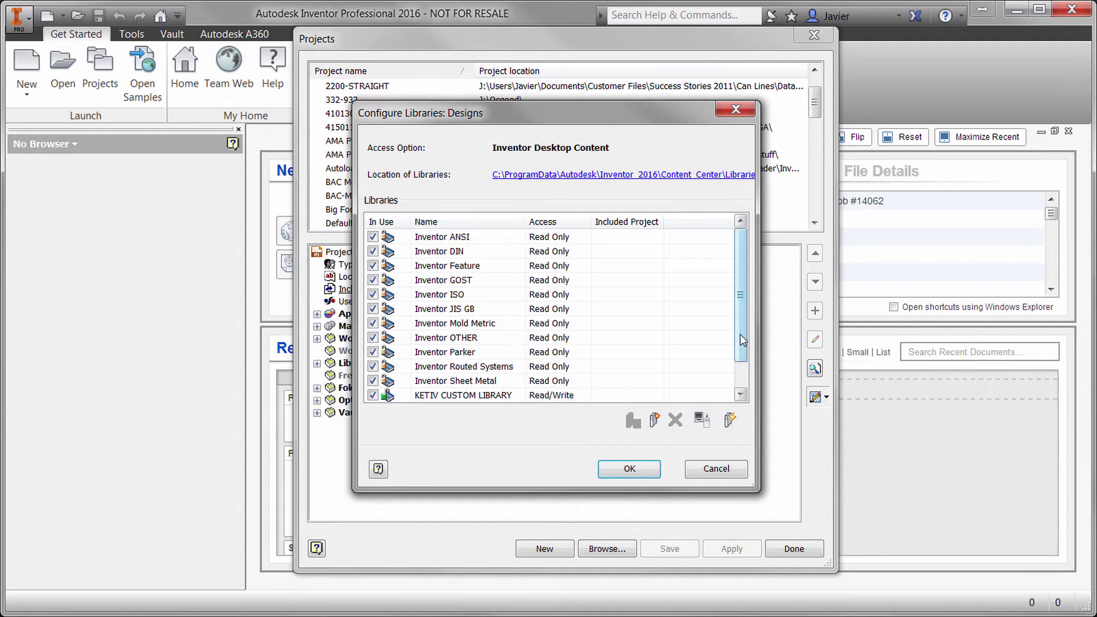
Step: Check the library files in the desktop content Libraries folder, then accept the library configuration and save the project changes
left_click(603, 178)
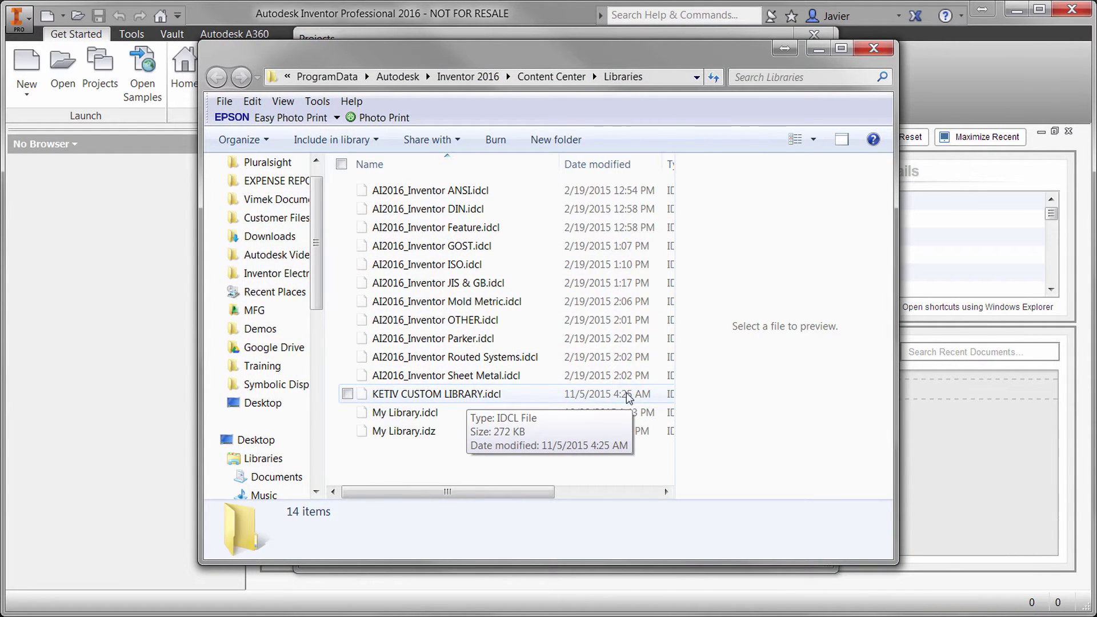
left_click(873, 48)
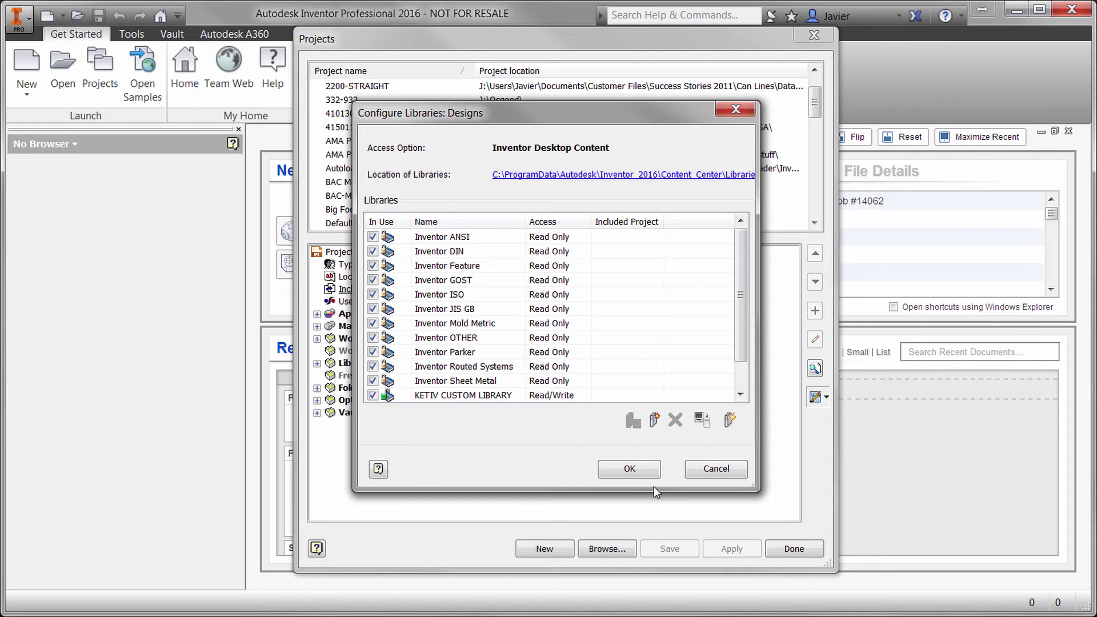
left_click(629, 469)
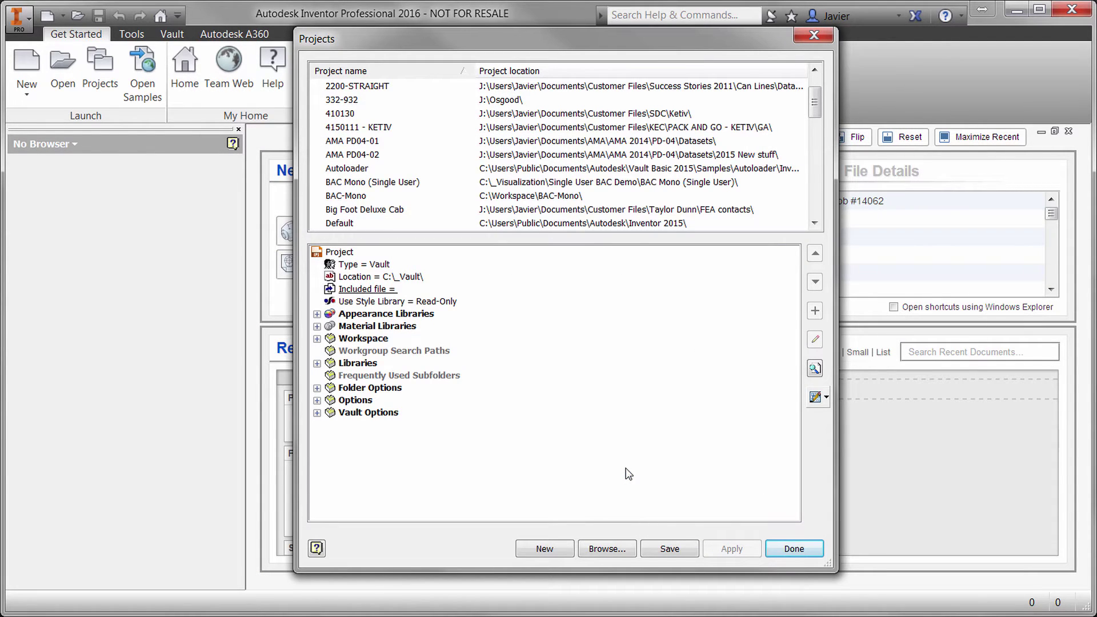
left_click(785, 551)
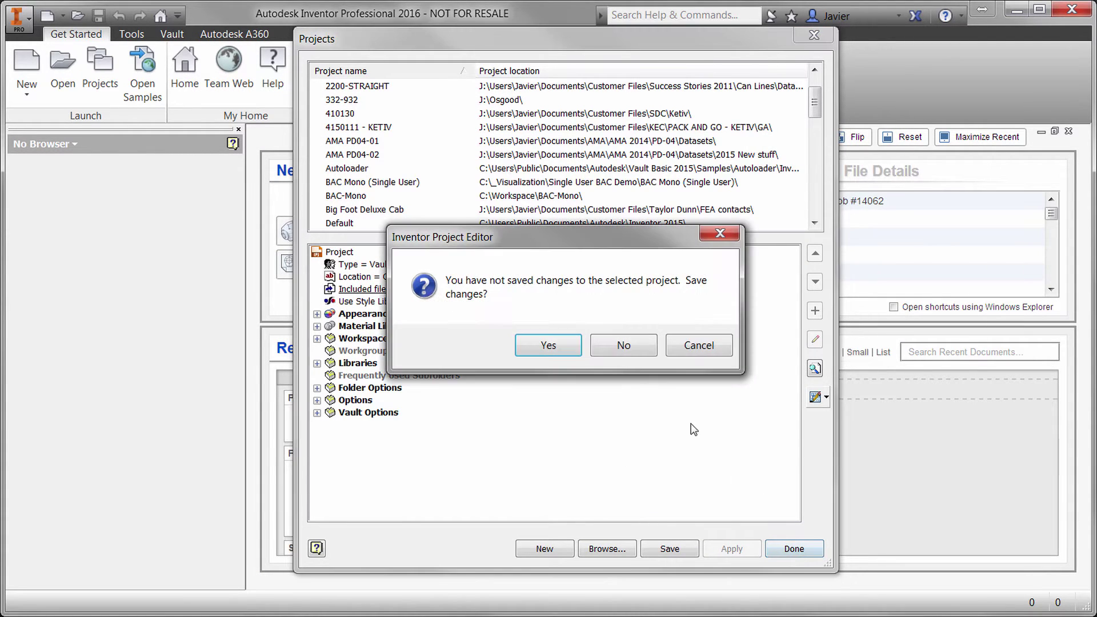
left_click(567, 353)
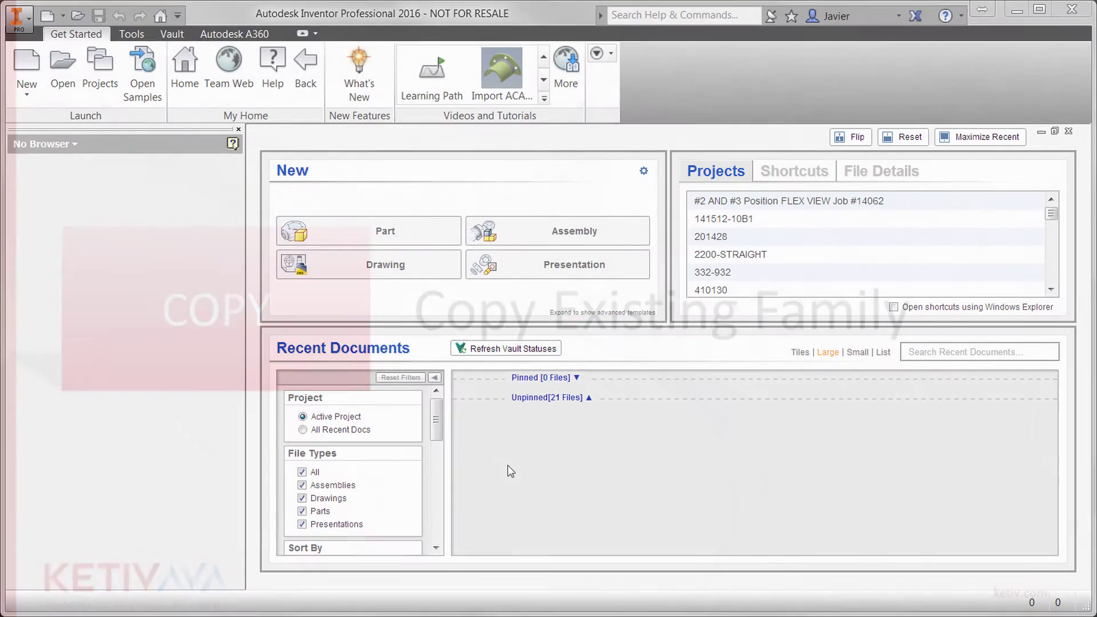
Step: Open the Content Center Editor and log in to the BAC Mono vault by entering the account password
left_click(131, 34)
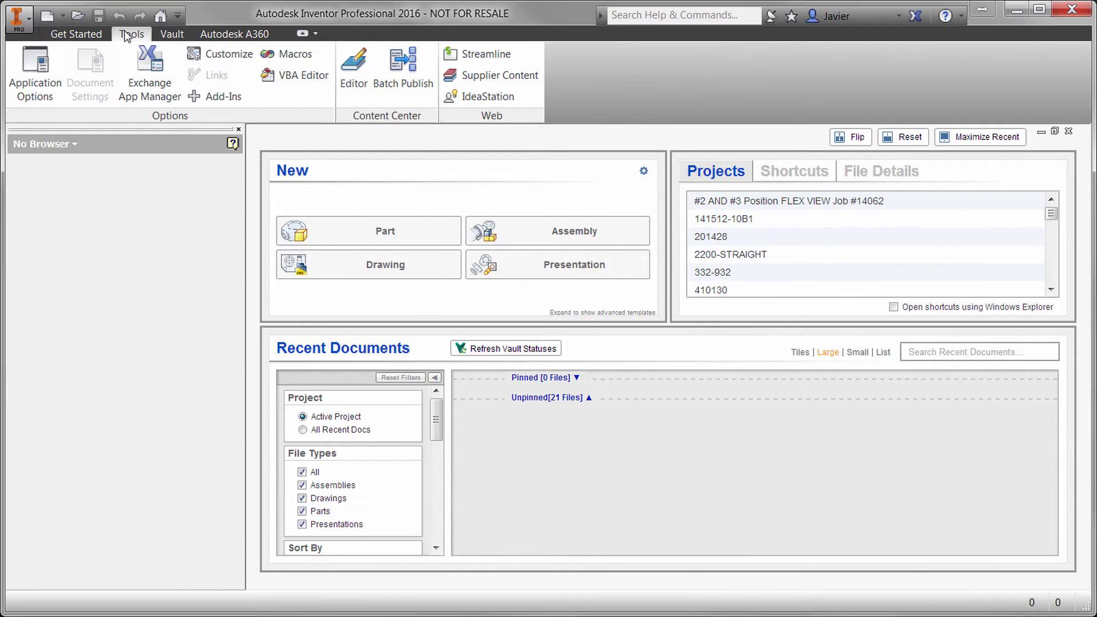
left_click(353, 64)
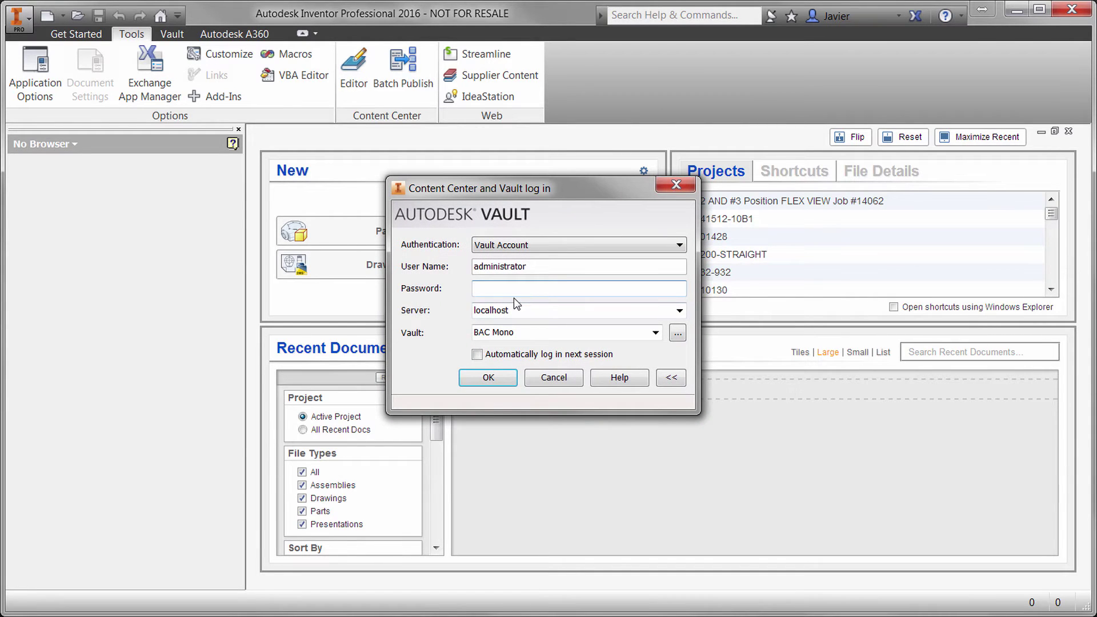
type("*****")
key("Return")
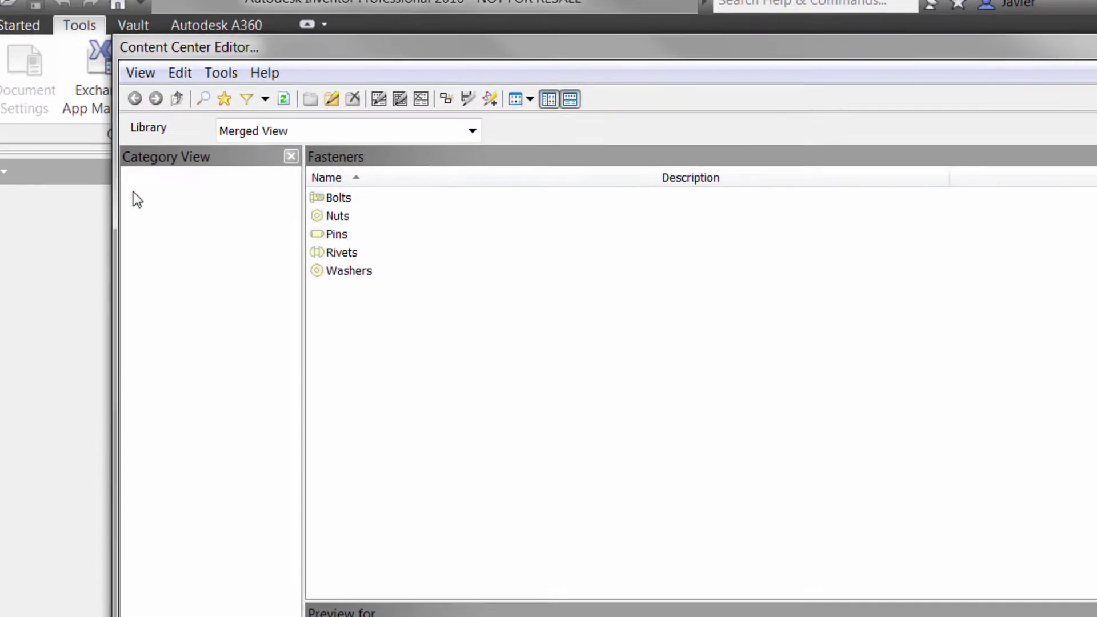
Step: Browse the Socket Head bolts category in the Merged View, and display the contents of the KETIV CUSTOM library
left_click(148, 206)
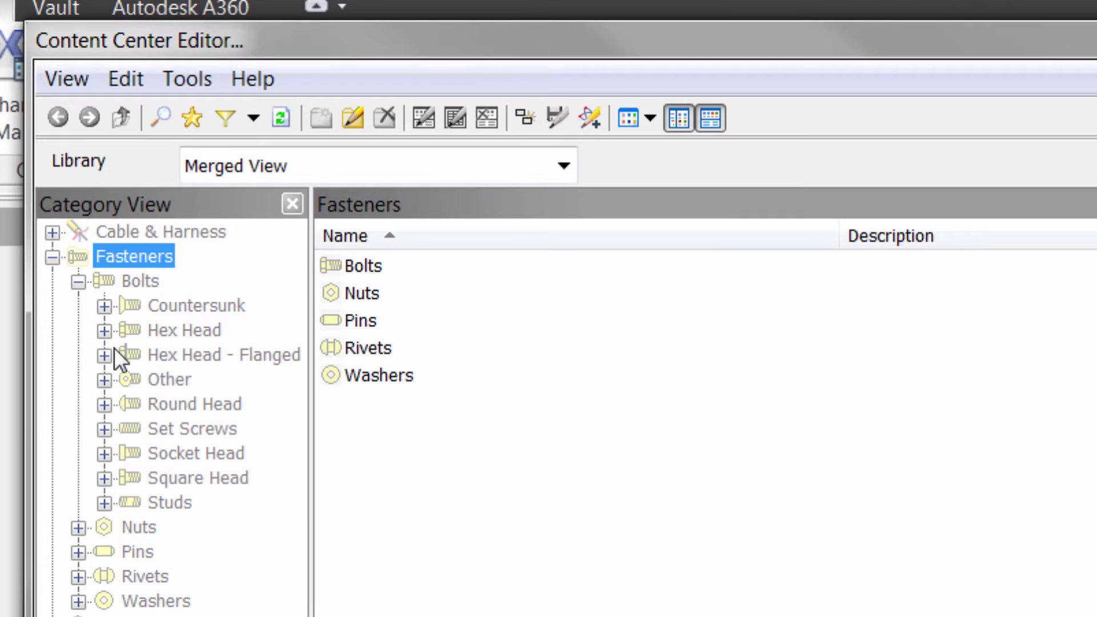
left_click(150, 452)
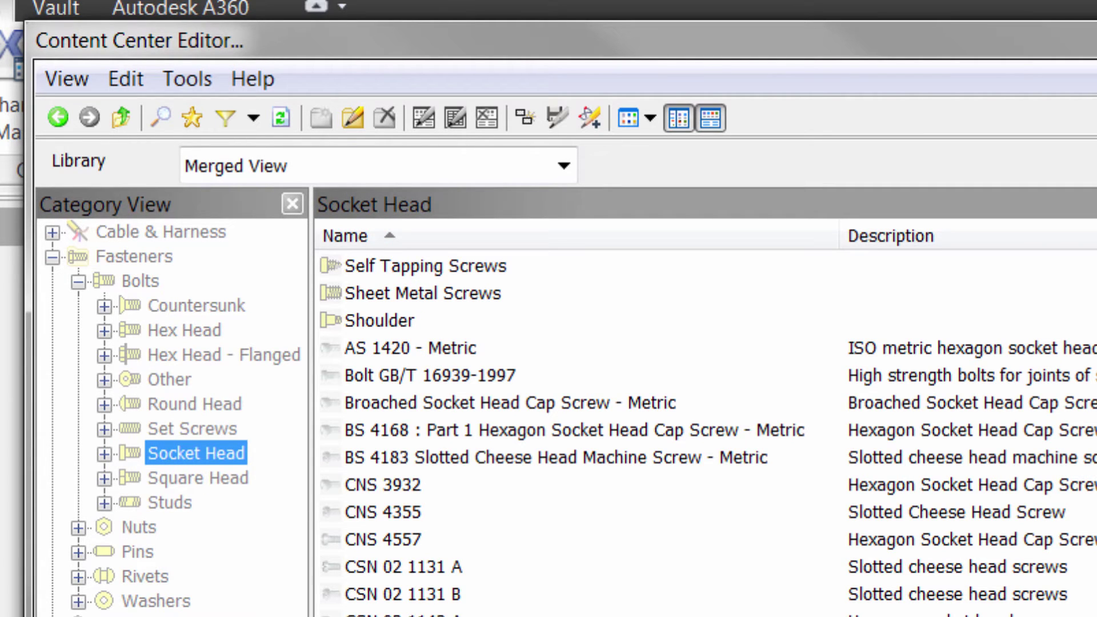
left_click(566, 162)
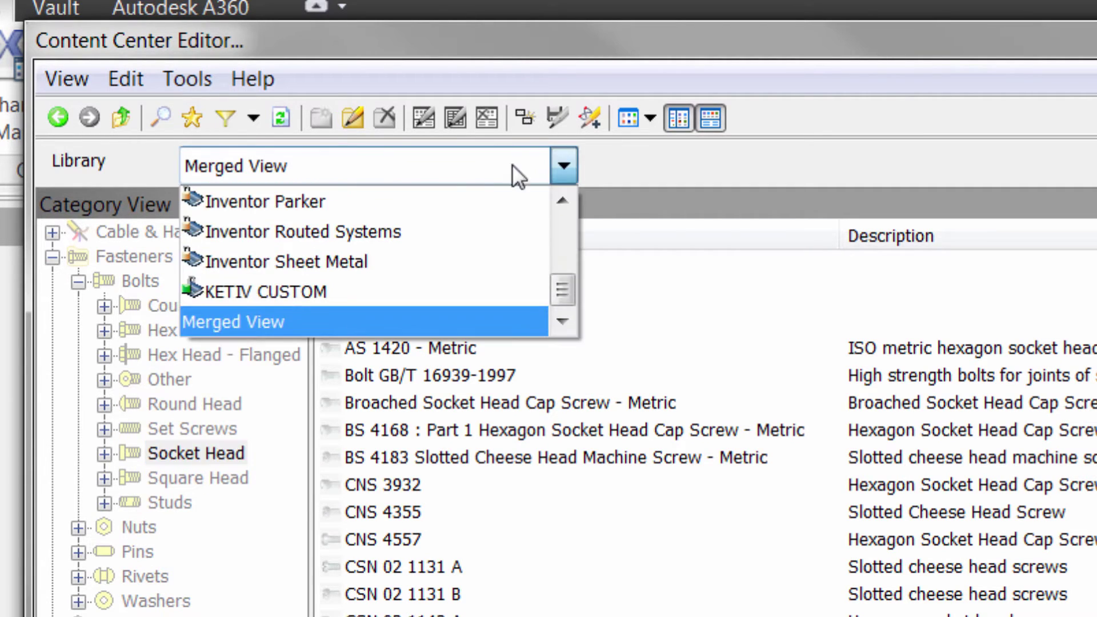
mouse_move(570, 284)
left_mouse_down()
mouse_move(575, 211)
mouse_move(560, 296)
left_mouse_up()
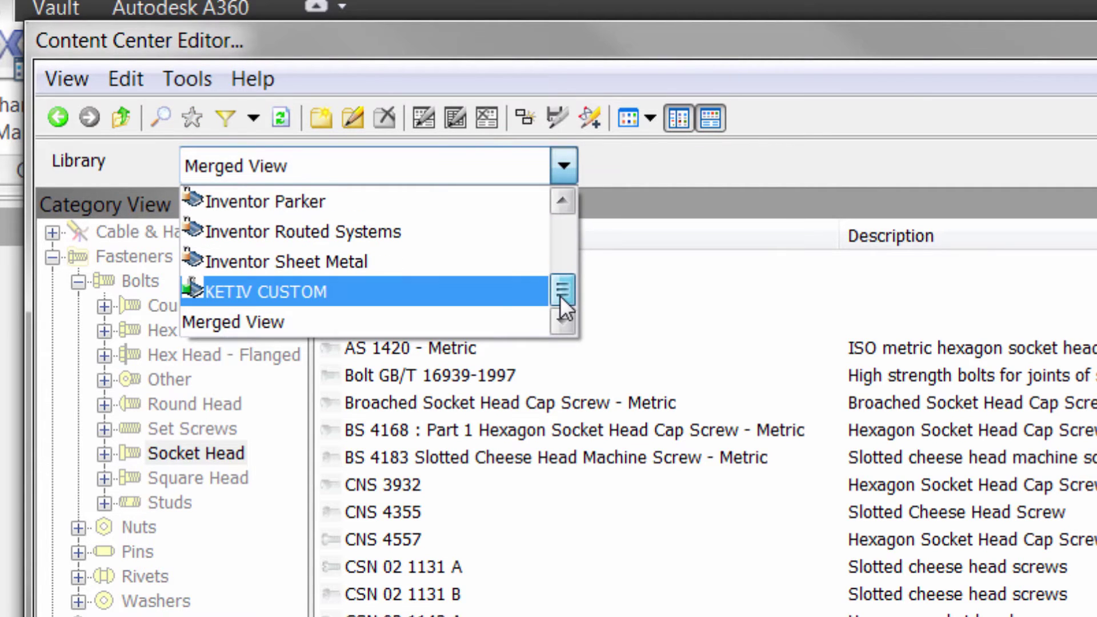
left_click(263, 292)
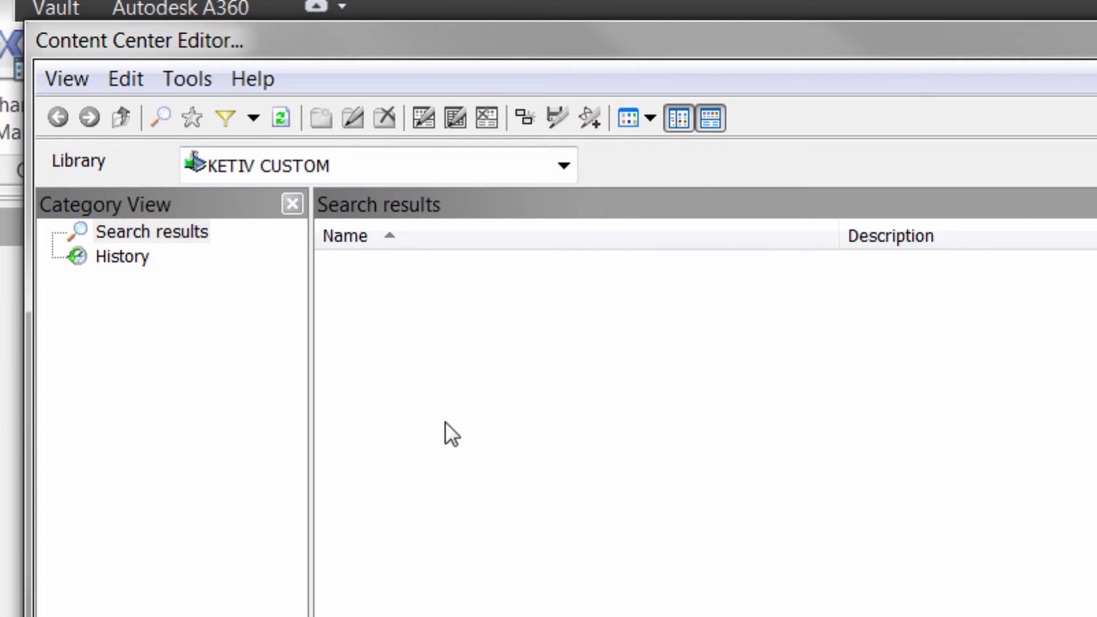
Step: Switch to the Inventor ANSI library and list the Socket Head families under Fasteners, Bolts
left_click(563, 164)
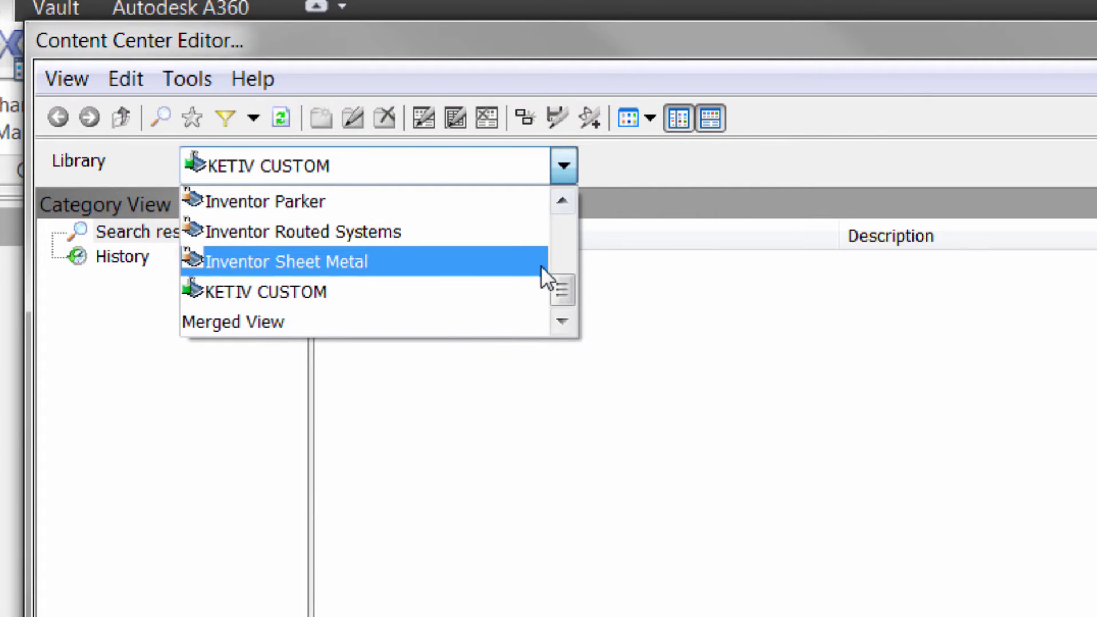
left_click_drag(559, 283, 503, 205)
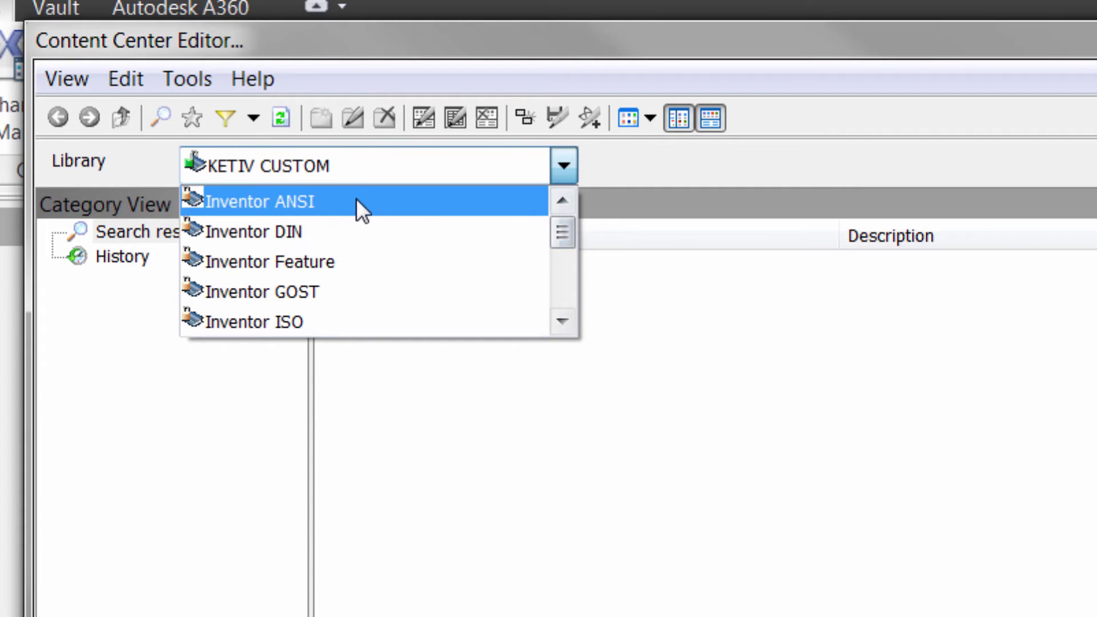
left_click(344, 201)
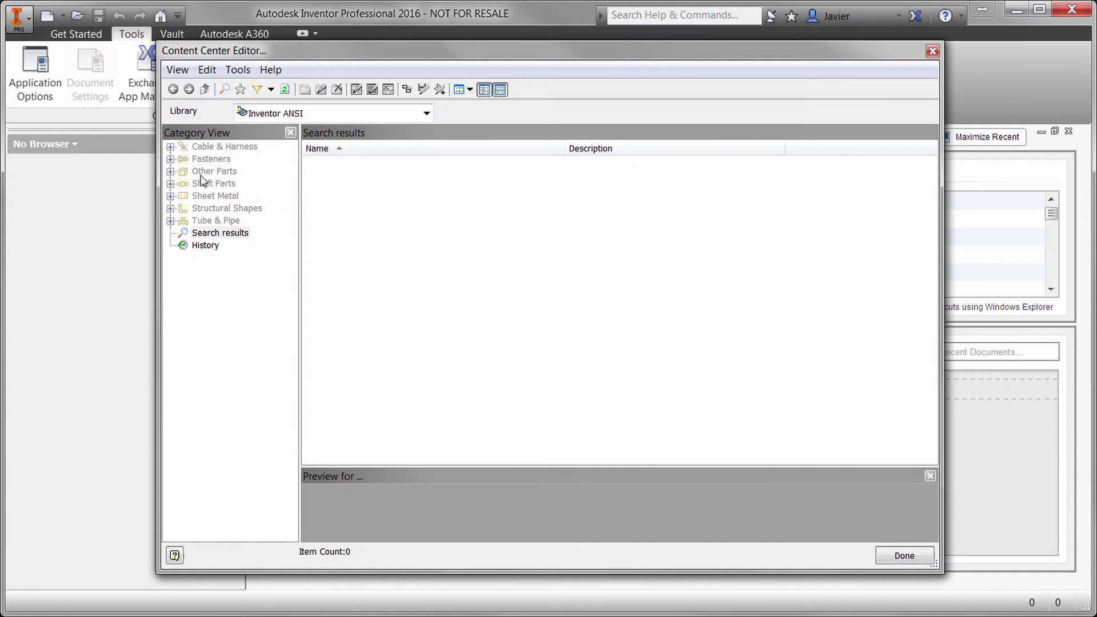
left_click(170, 159)
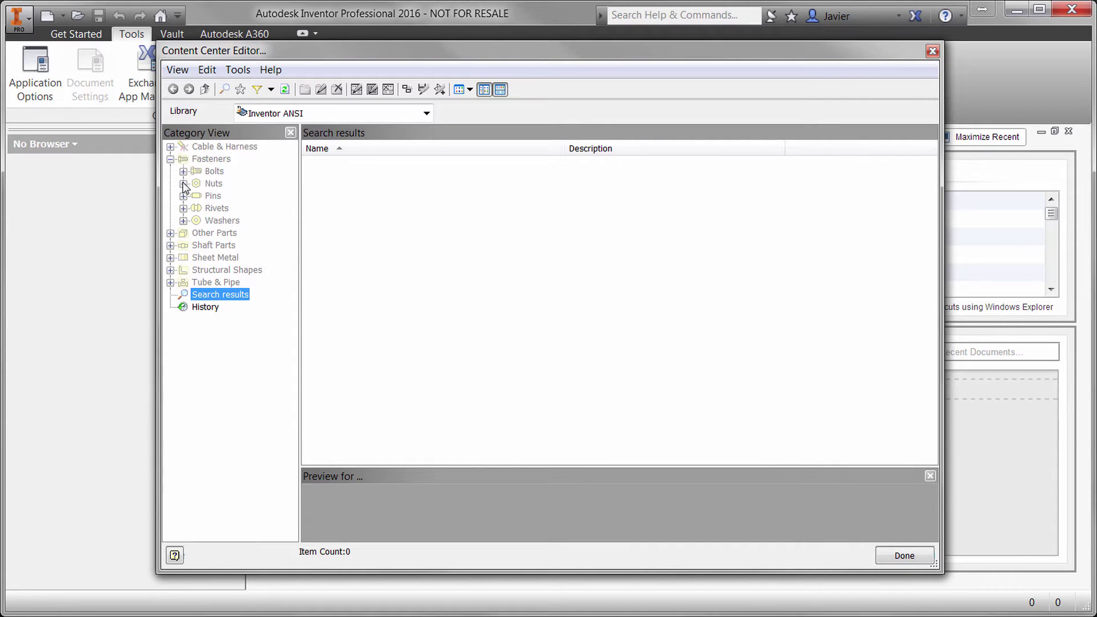
left_click(184, 171)
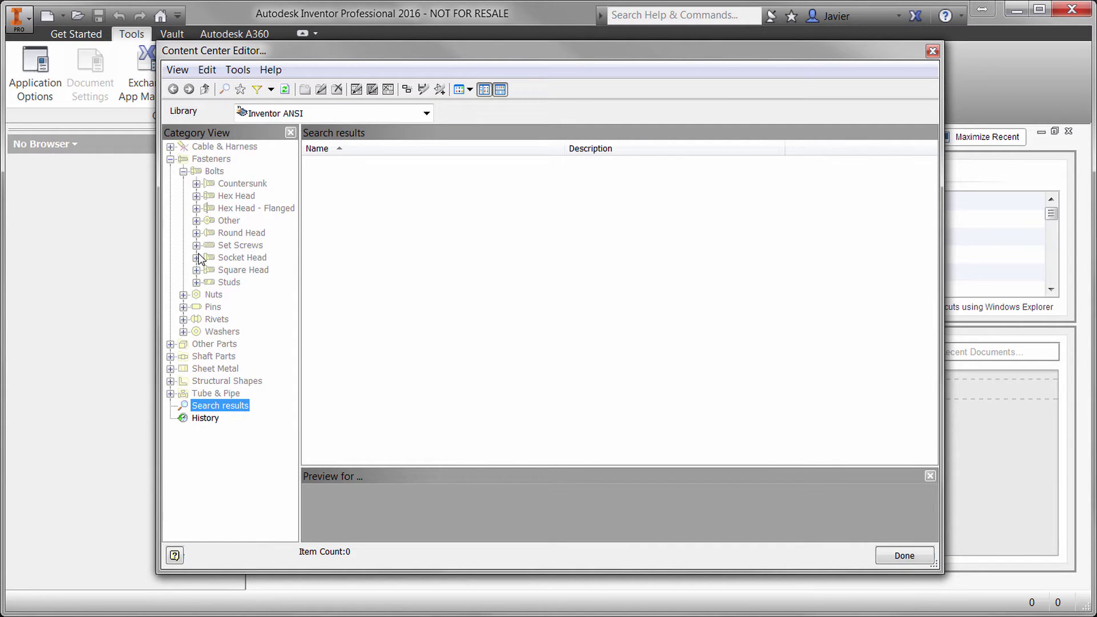
left_click(228, 259)
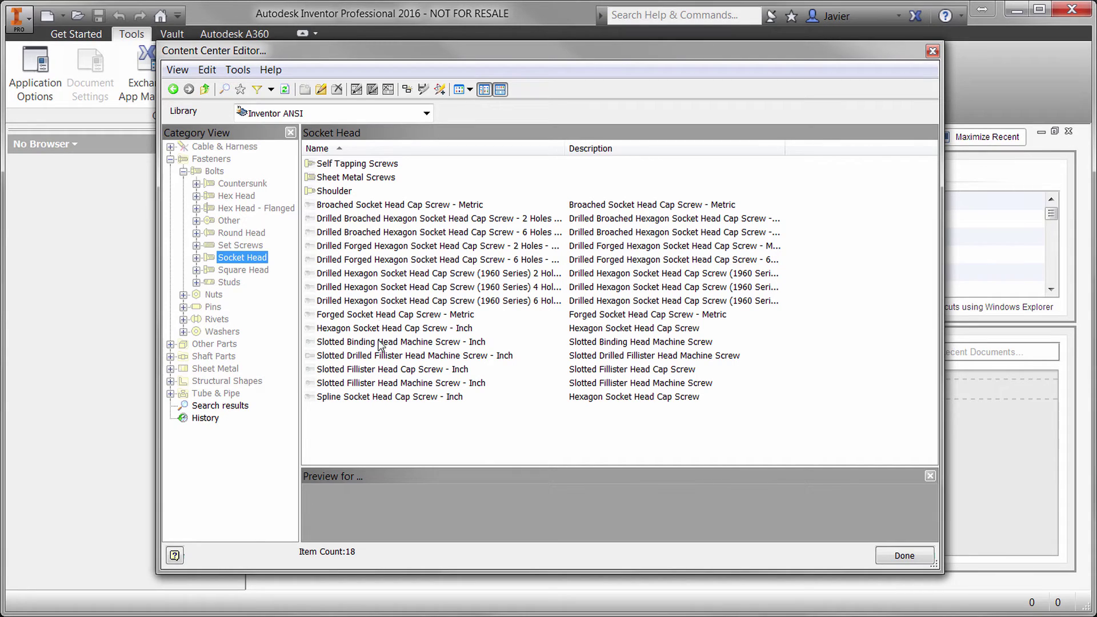
Step: Examine the family table of Broached Socket Head Cap Screw - Metric and the editing options for its second row, and close it without changes
left_click(377, 204)
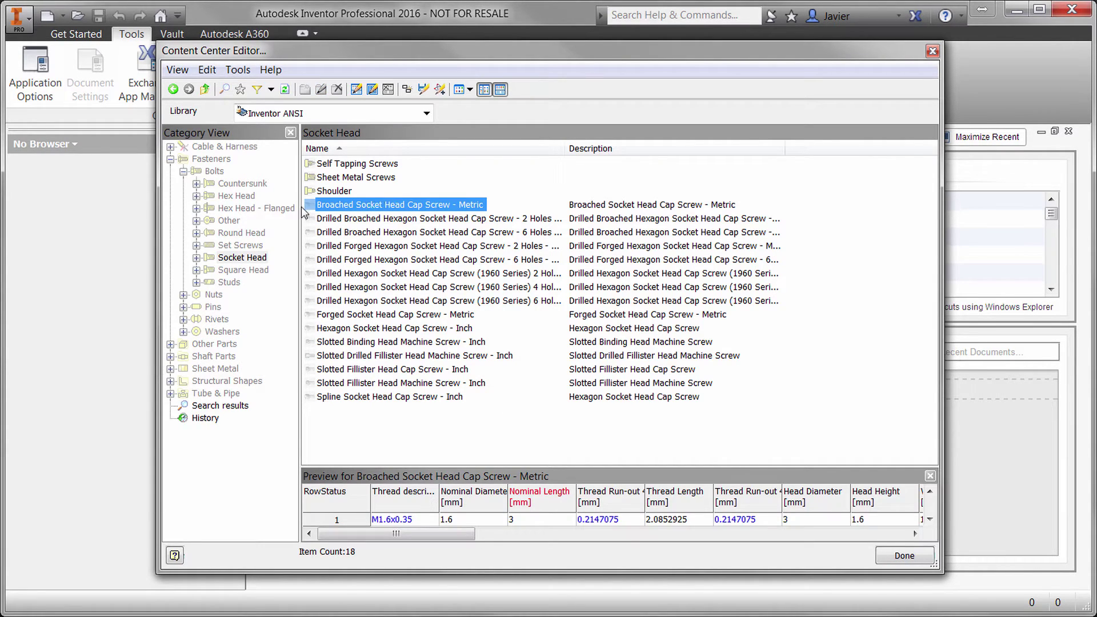
right_click(347, 206)
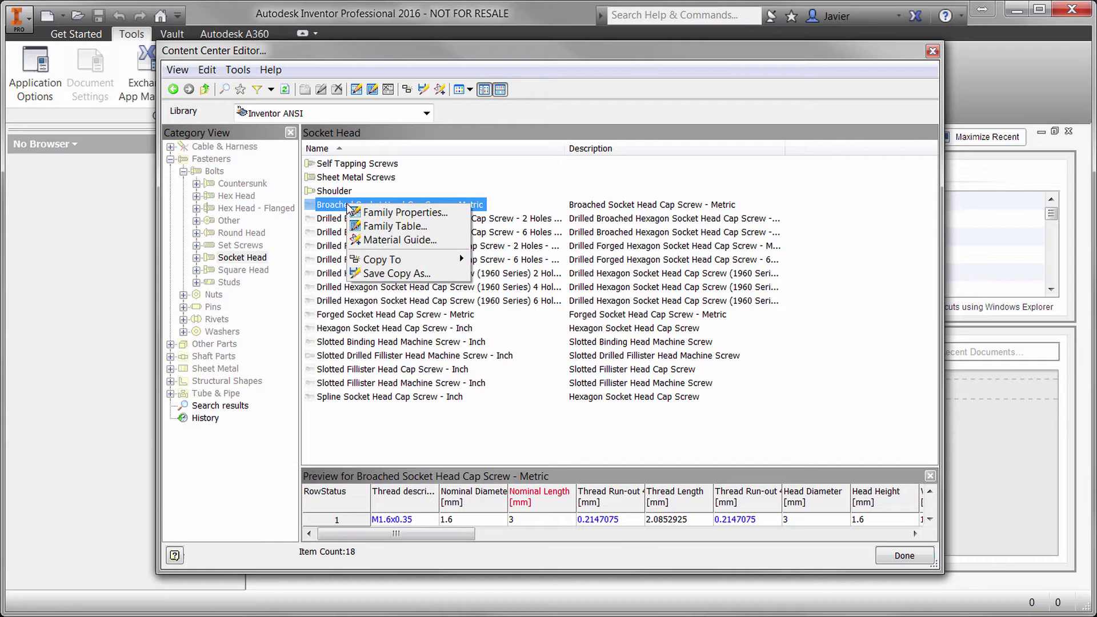
left_click(369, 228)
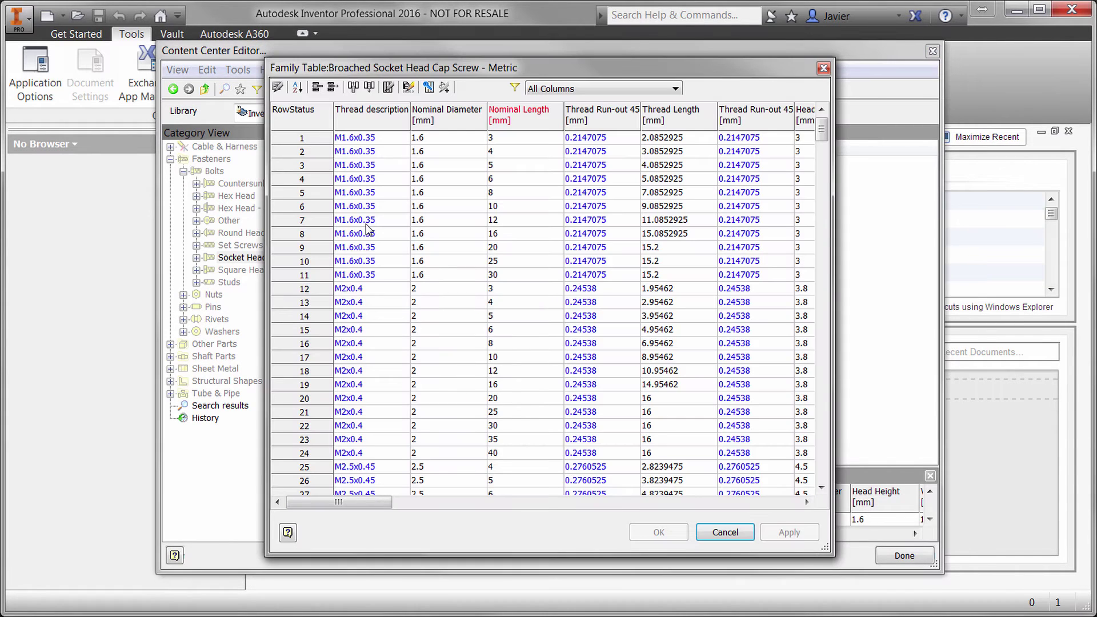
left_click(311, 153)
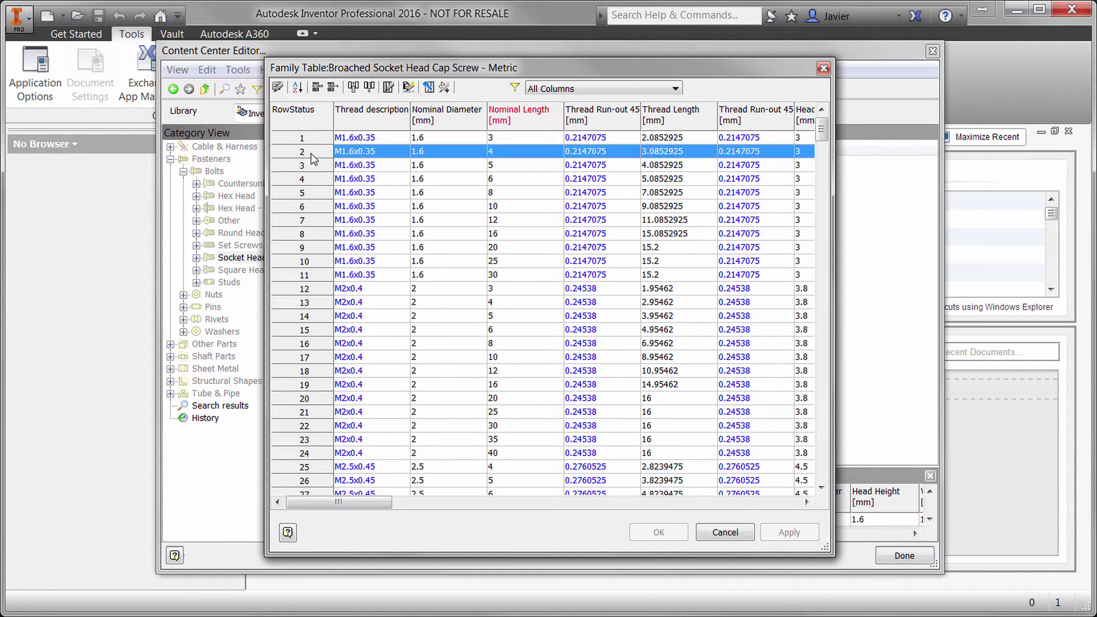
right_click(310, 153)
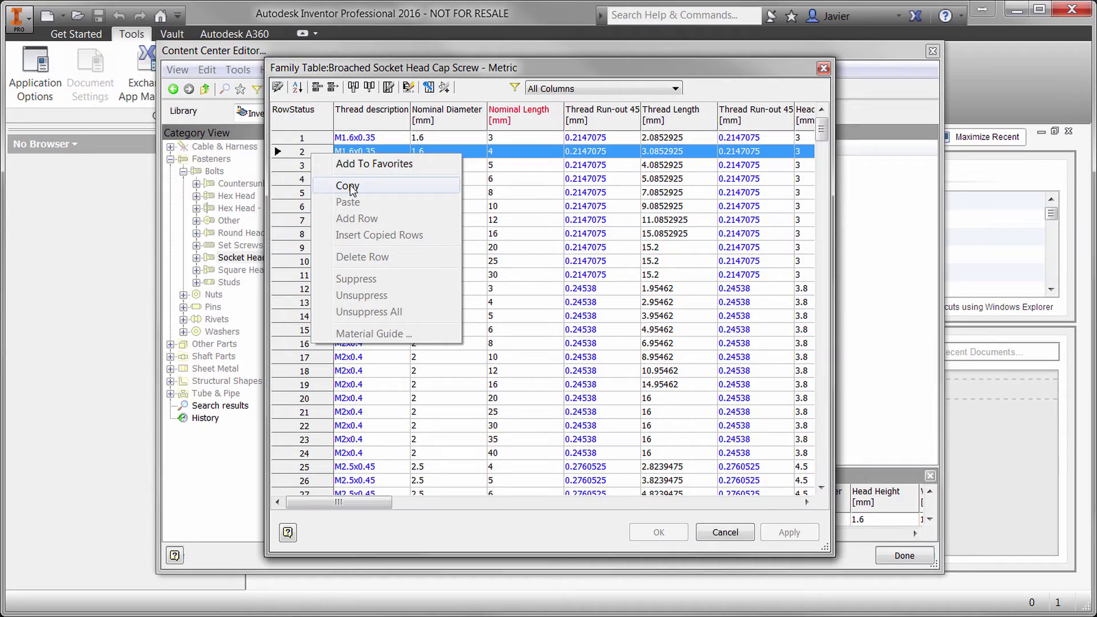
left_click(721, 536)
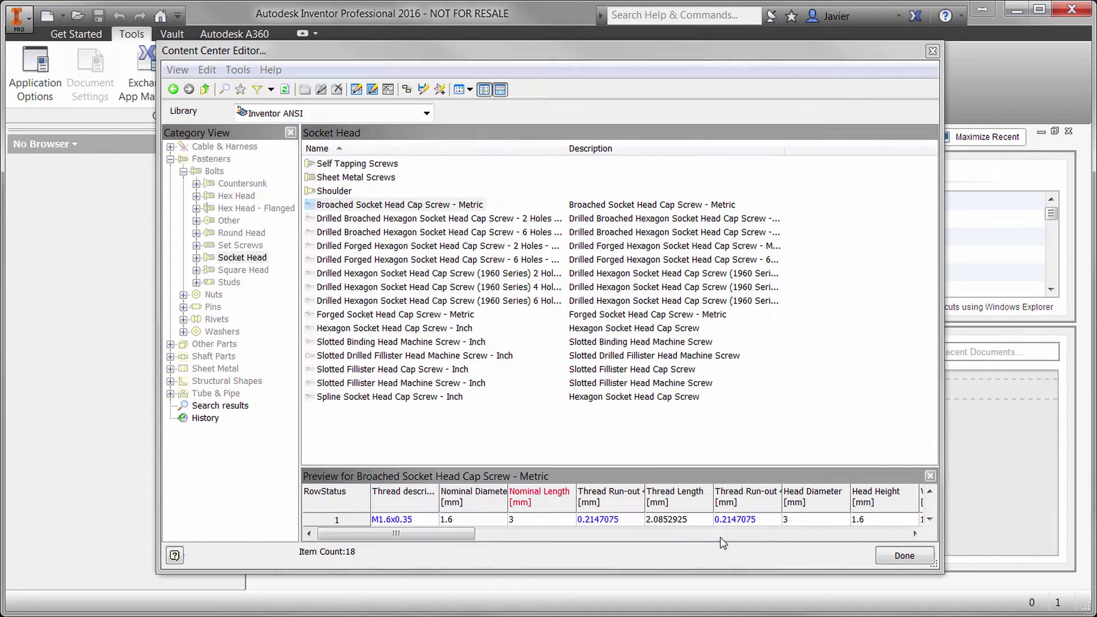
Step: Copy the Broached Socket Head Cap Screw - Metric family to the KETIV CUSTOM library
right_click(328, 204)
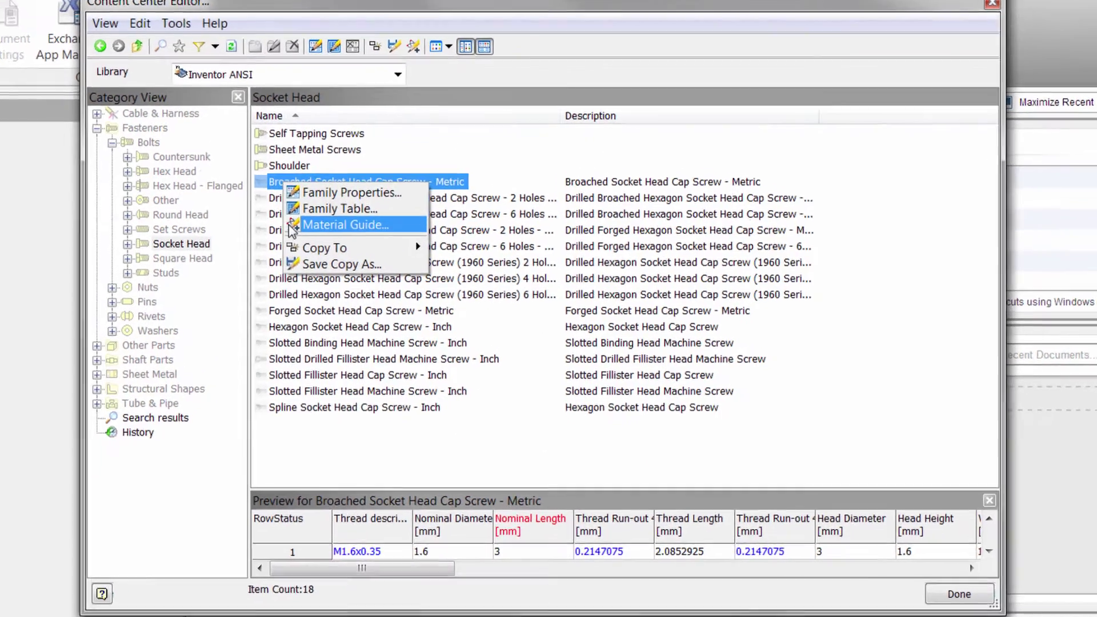
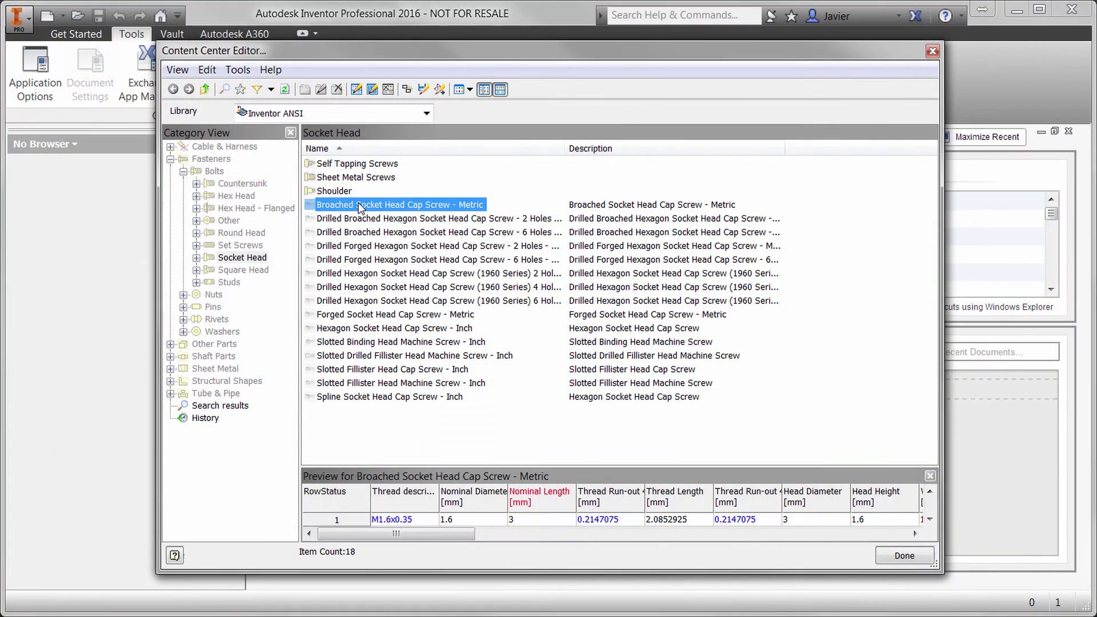
right_click(360, 207)
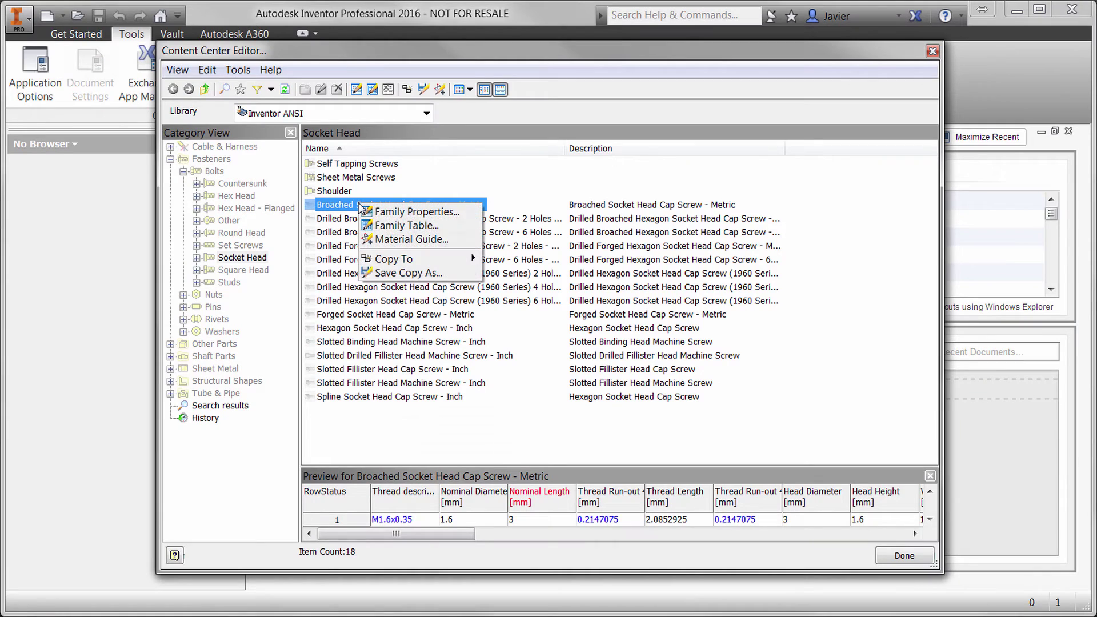
mouse_move(385, 262)
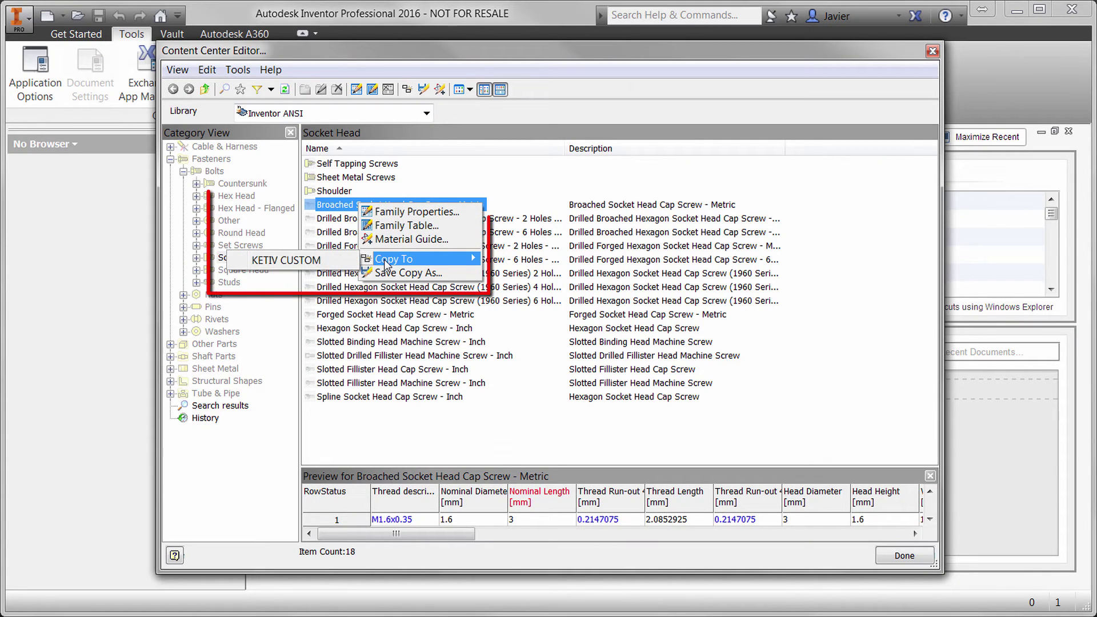
left_click(308, 262)
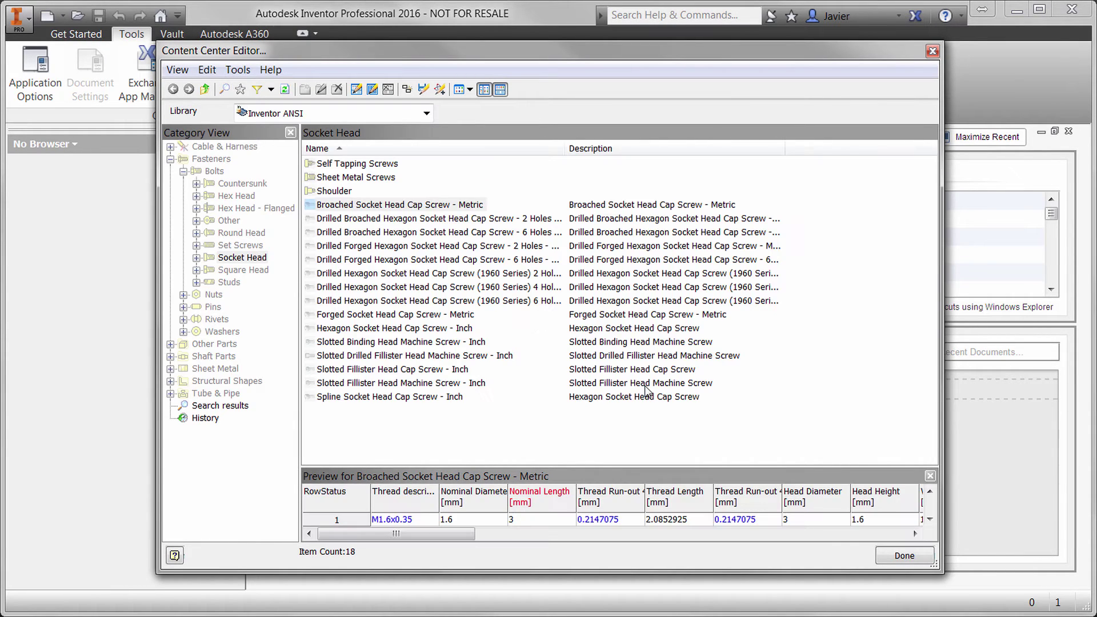
Step: Save a copy of Broached Socket Head Cap Screw - Metric to KETIV CUSTOM, linked to its parent, with KETIV prefixing its name and description
right_click(403, 205)
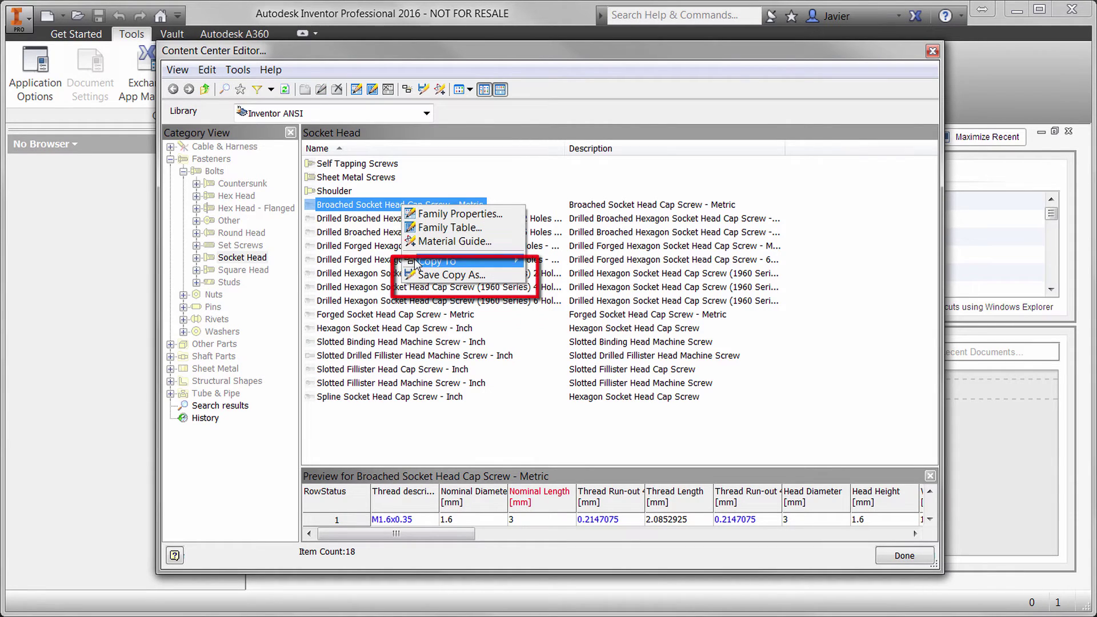
left_click(451, 275)
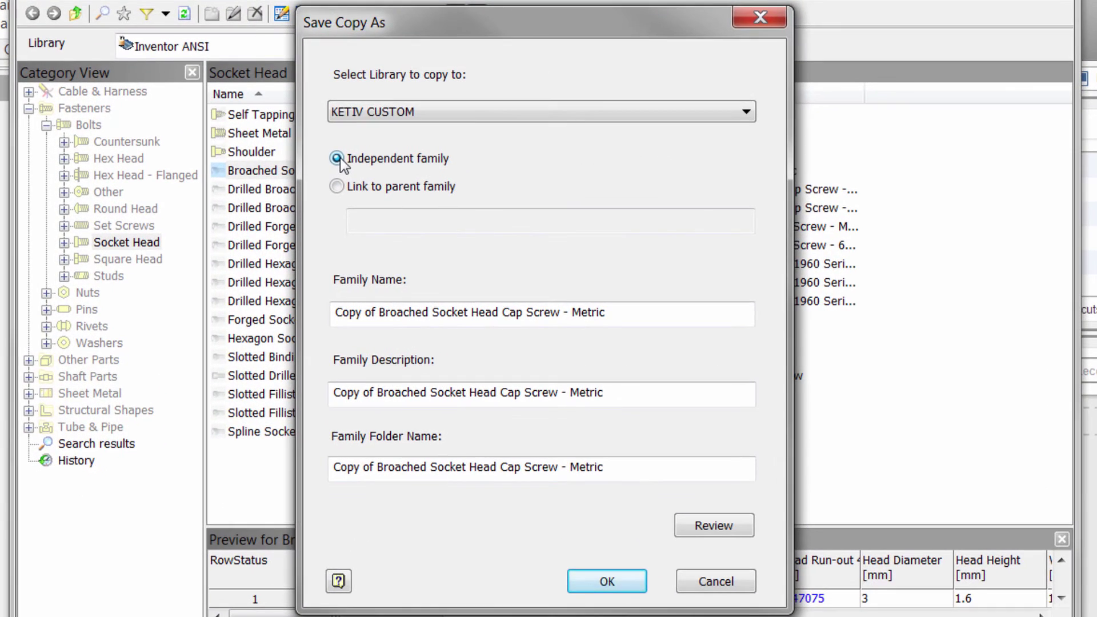
left_click(396, 216)
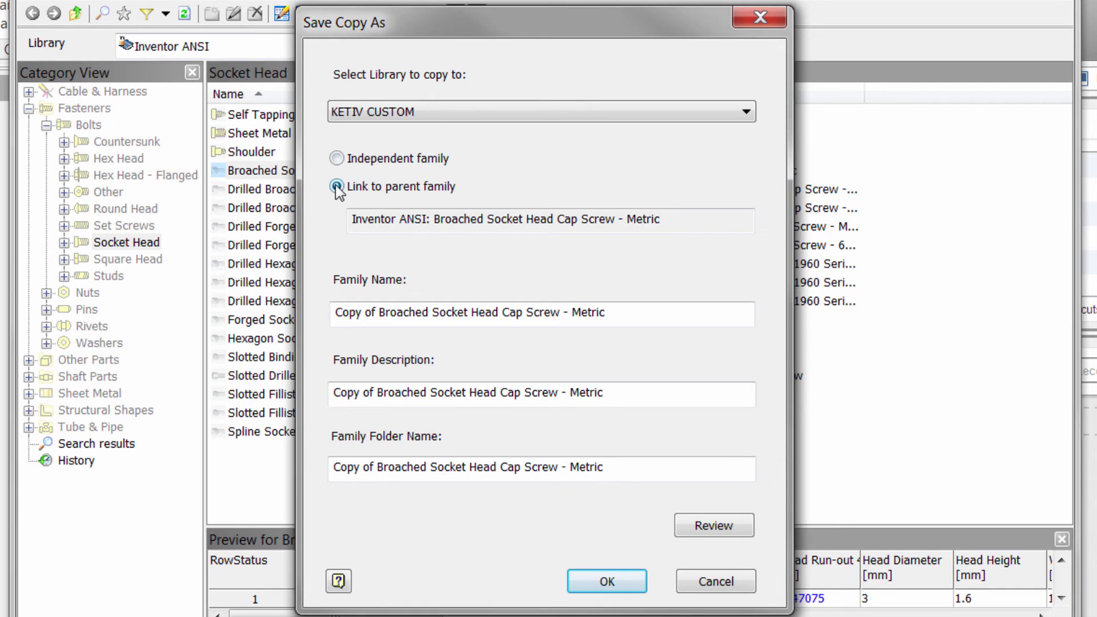
left_click_drag(373, 311, 336, 312)
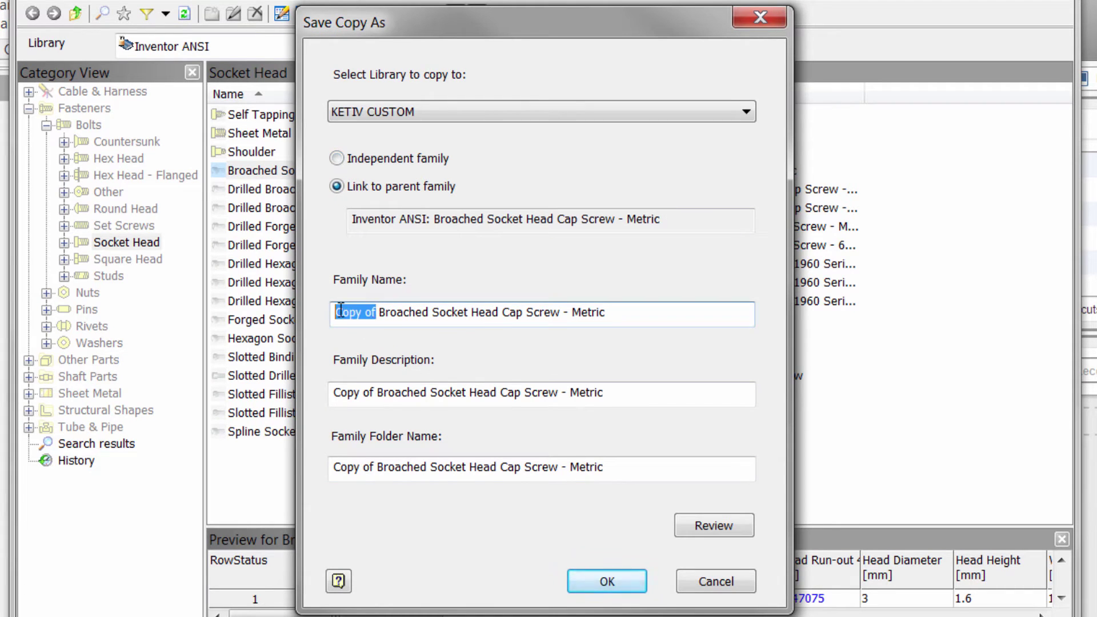
type("KETIV")
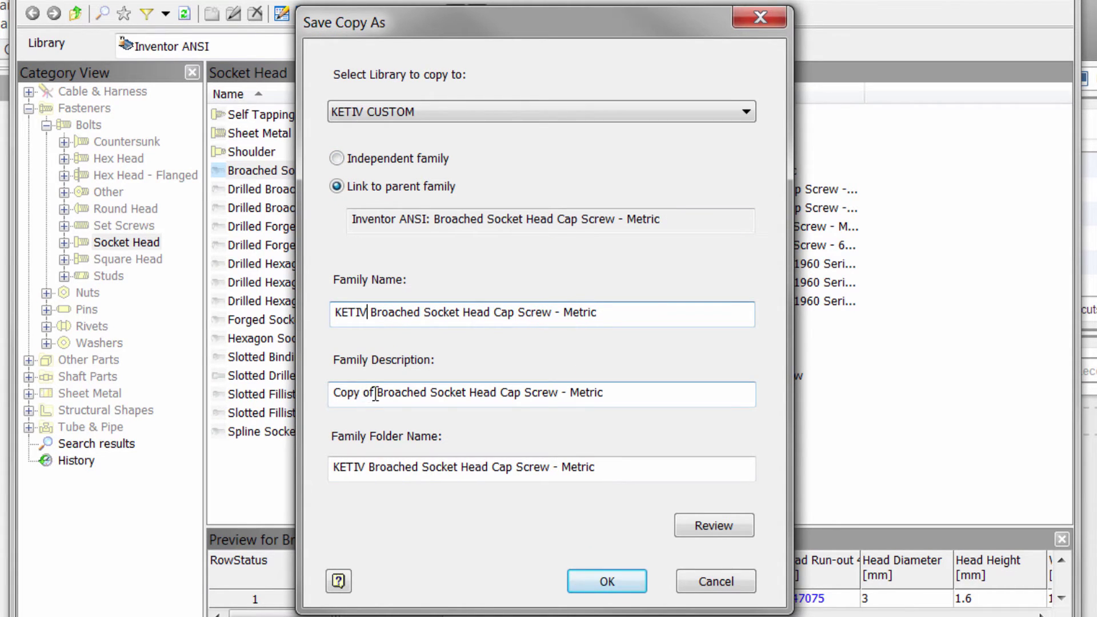
left_click_drag(372, 392, 335, 392)
type("KETIV")
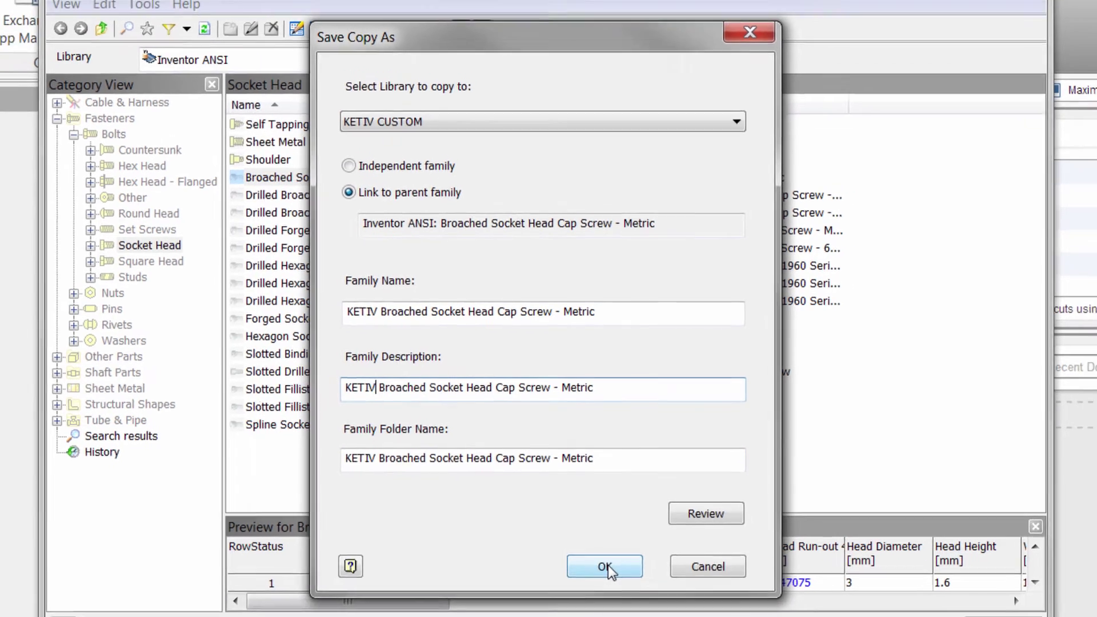
left_click(607, 580)
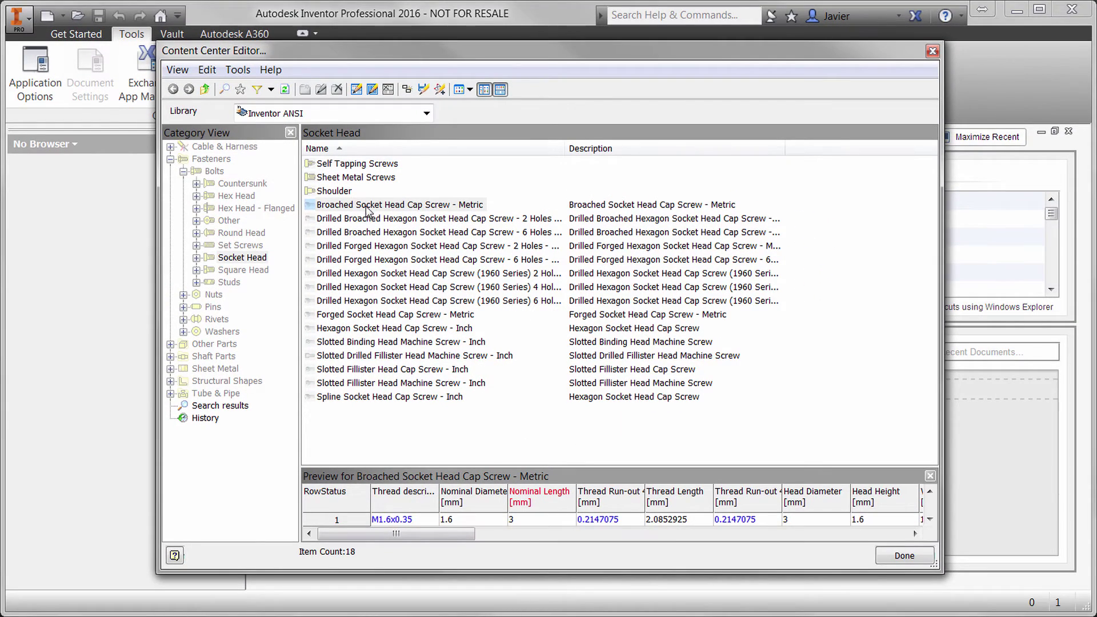
Step: Display the Socket Head families in the KETIV CUSTOM library
left_click(364, 206)
left_click(426, 113)
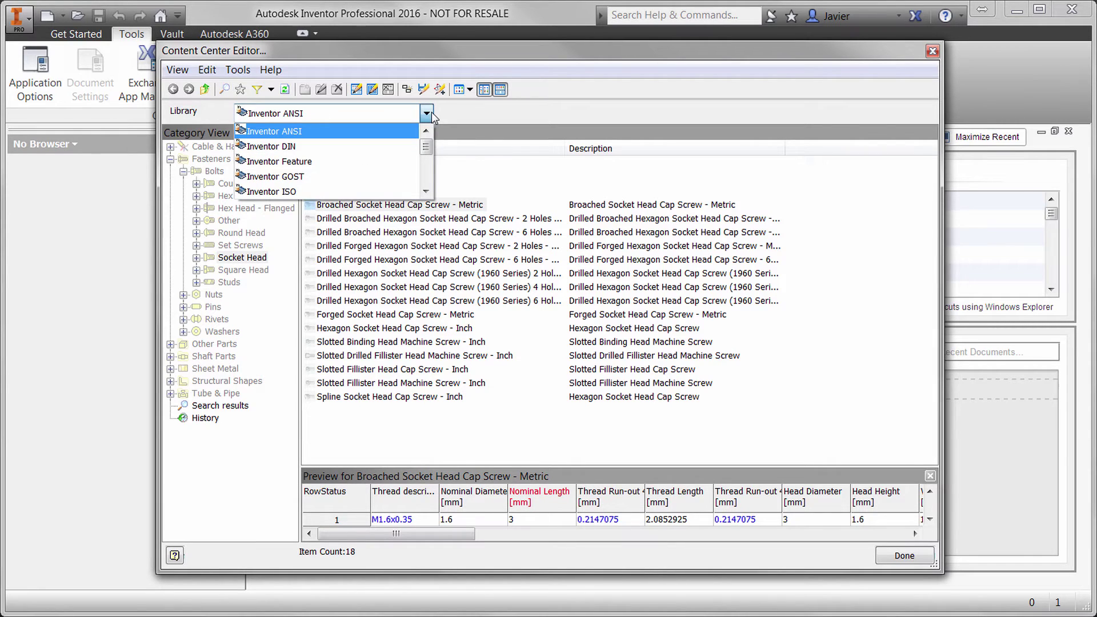
left_click(426, 191)
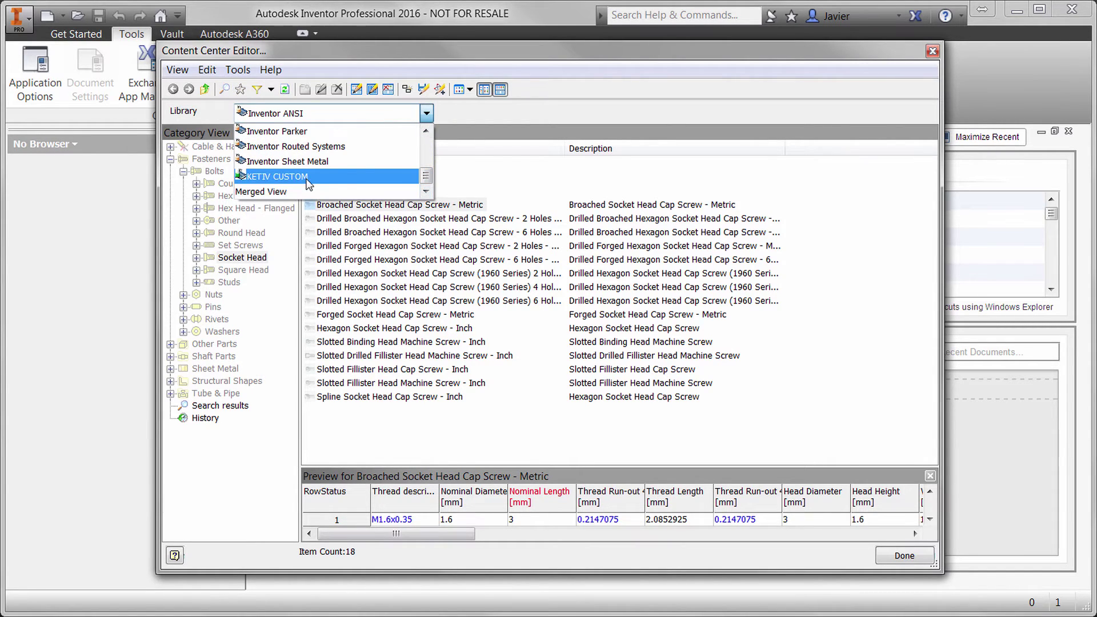
left_click(374, 178)
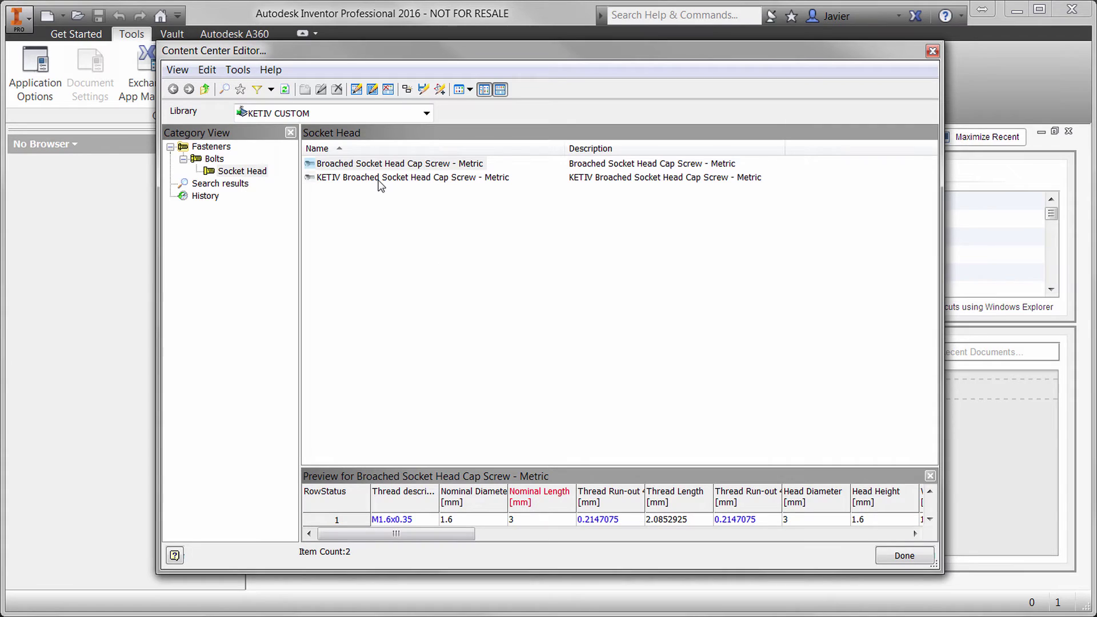
Step: Switch to the Merged View and locate the KETIV Broached Socket Head Cap Screw - Metric family among the Socket Head bolts
left_click(426, 113)
scroll(320, 166, "up", 2)
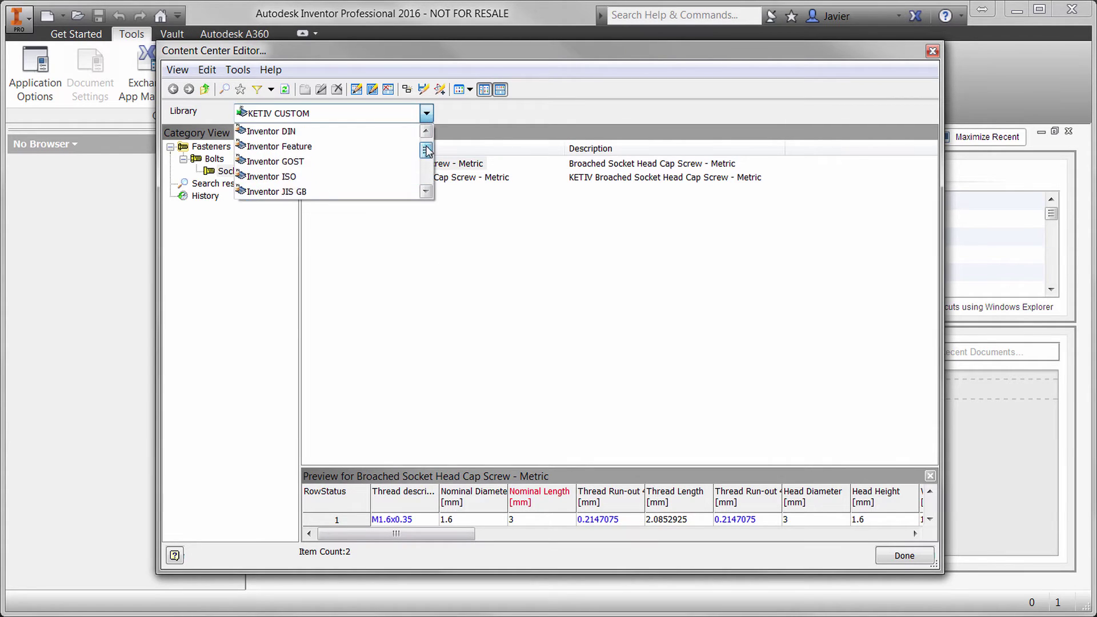
scroll(309, 177, "down", 2)
left_click(296, 192)
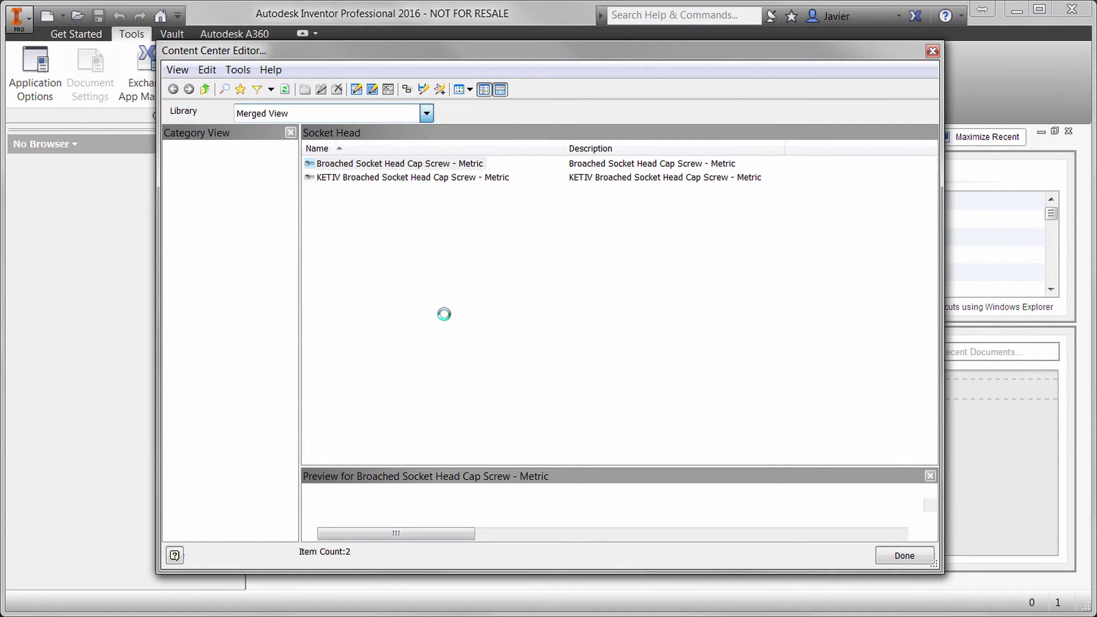
left_click(384, 232)
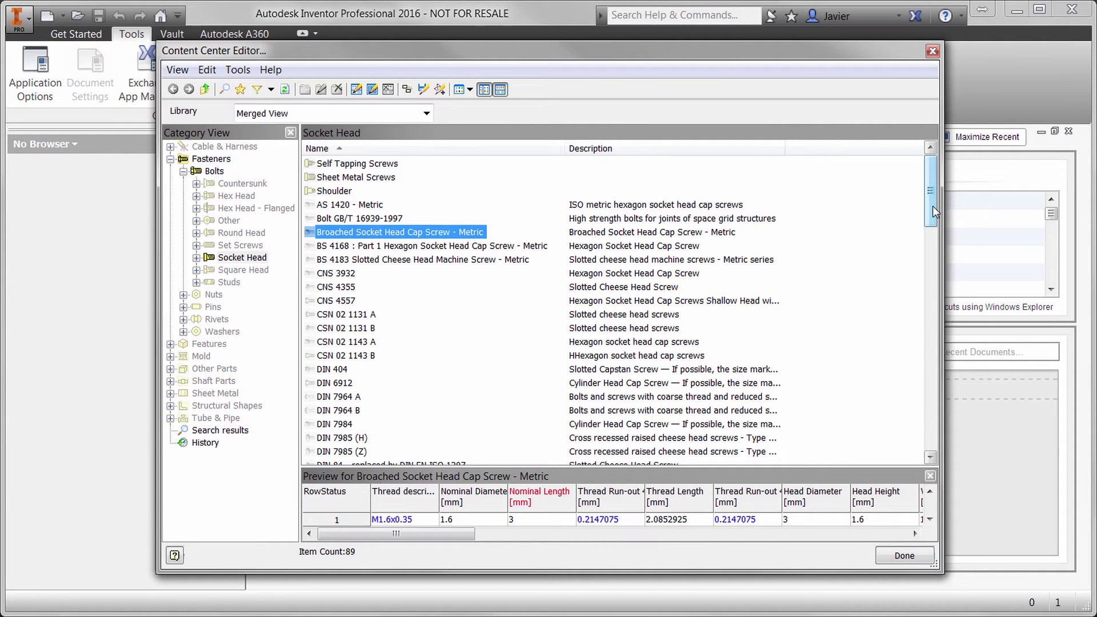
left_click_drag(932, 205, 929, 327)
left_click(384, 287)
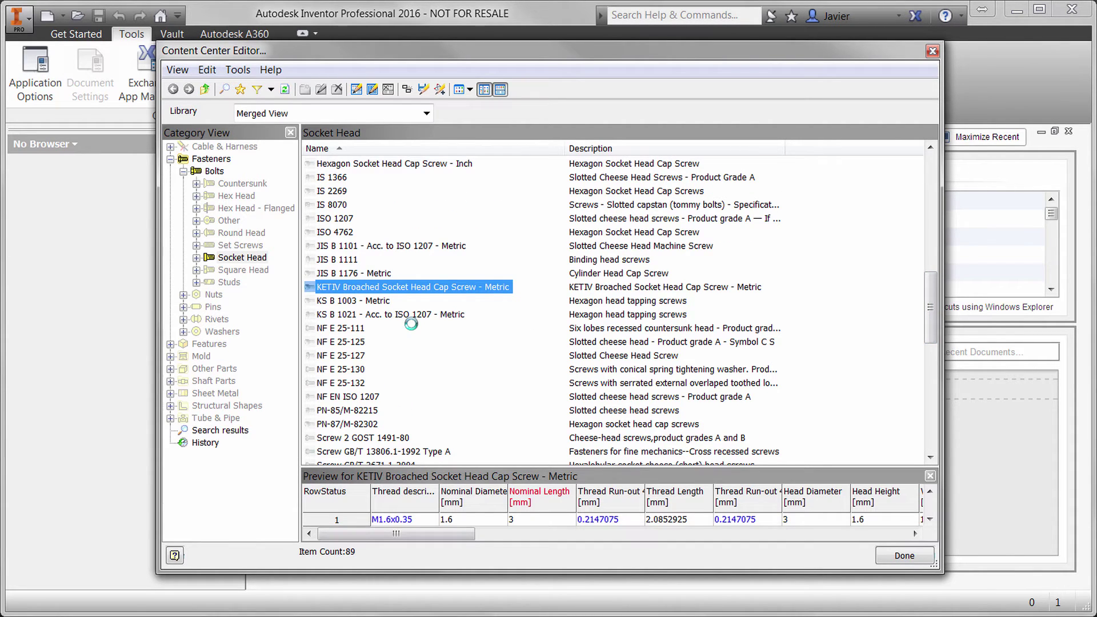
Step: Save an independent copy of the KETIV screw family to KETIV CUSTOM, with Titanium Broached Socket Head Cap Screw - Metric as name and description
right_click(373, 293)
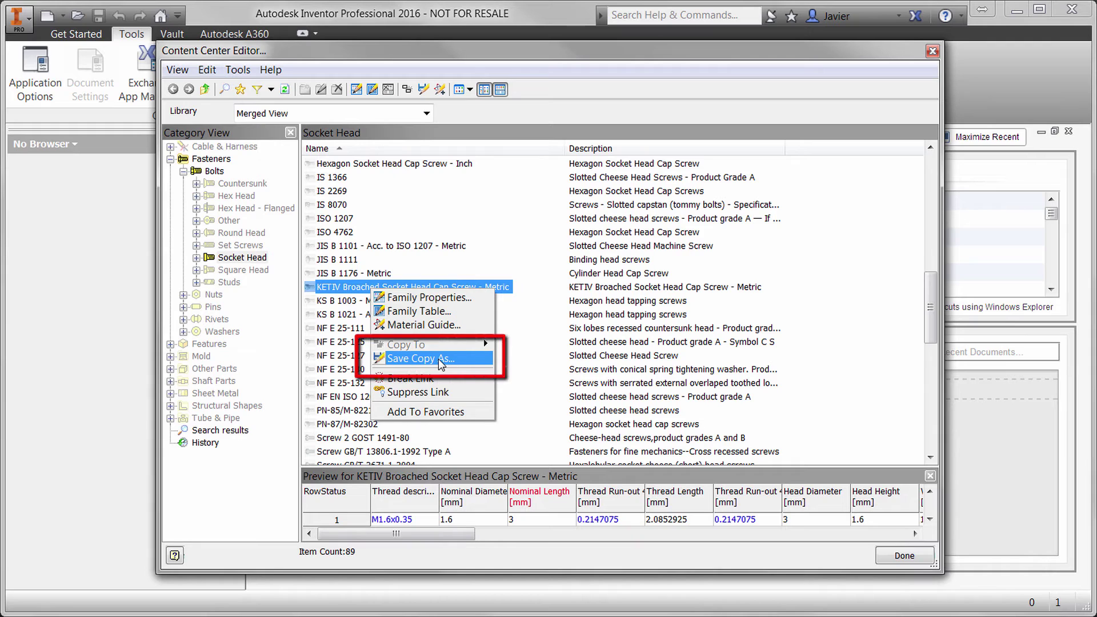
left_click(438, 359)
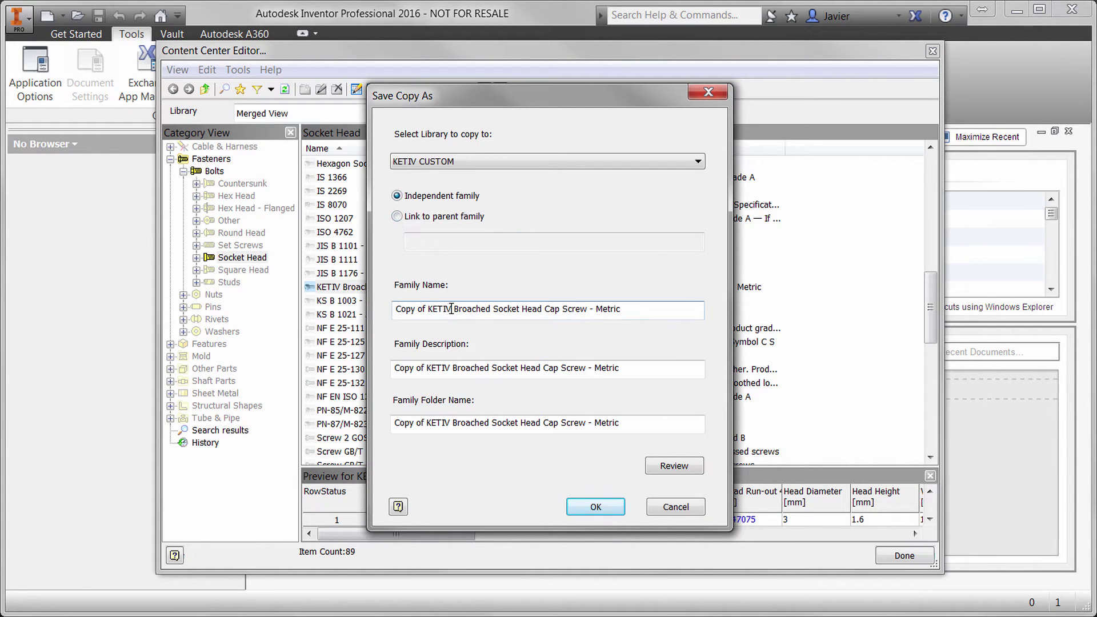
left_click_drag(450, 309, 352, 312)
type("Titani")
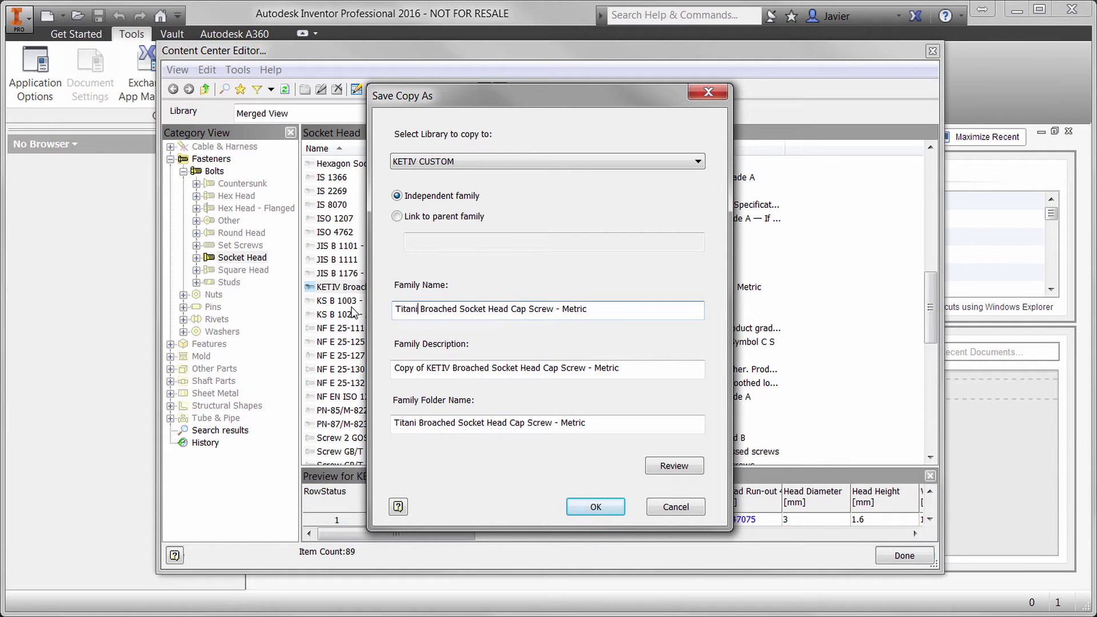
type("um")
left_click_drag(429, 369, 391, 369)
key("ctrl+v")
double_click(433, 369)
key("Delete")
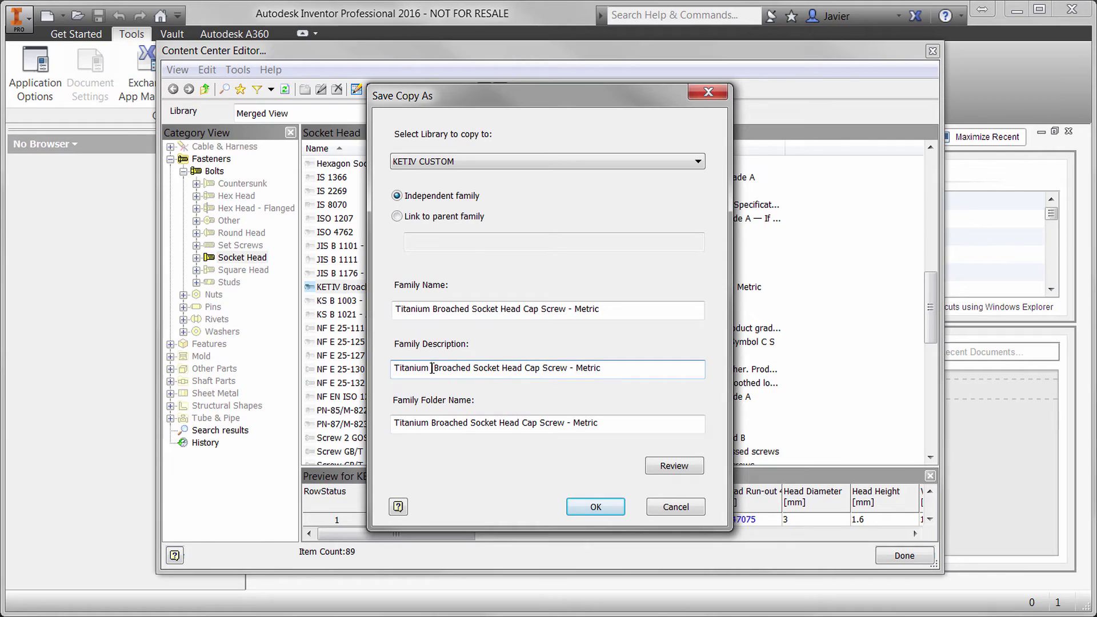
key("BackSpace")
left_click(596, 507)
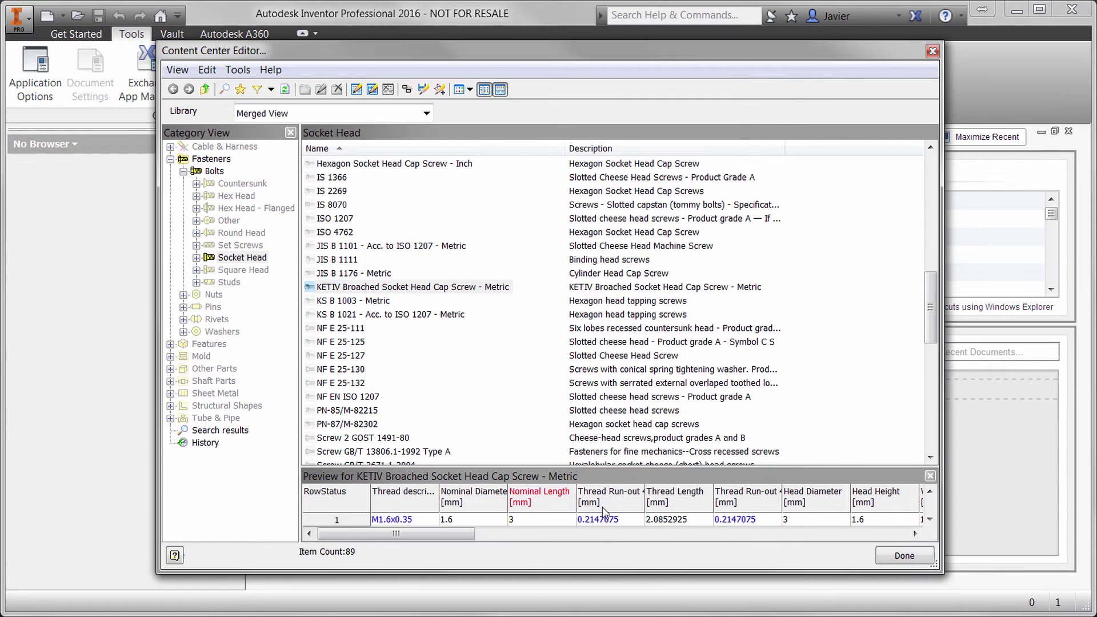
Step: Return to the KETIV CUSTOM library and show its Socket Head families as thumbnails
left_click_drag(929, 307, 931, 282)
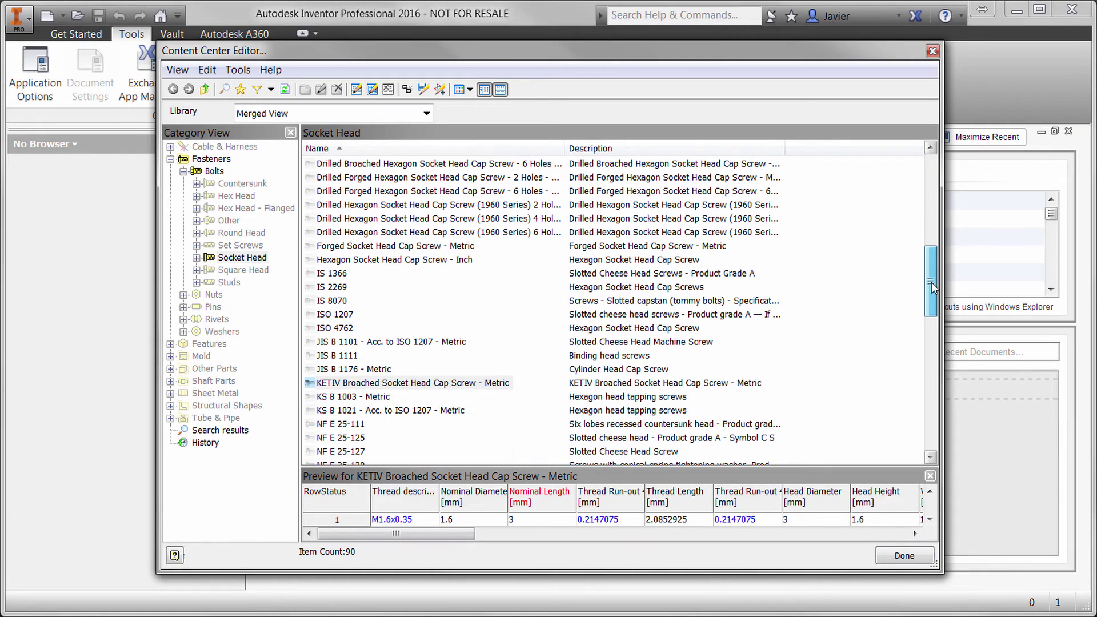
left_click(427, 113)
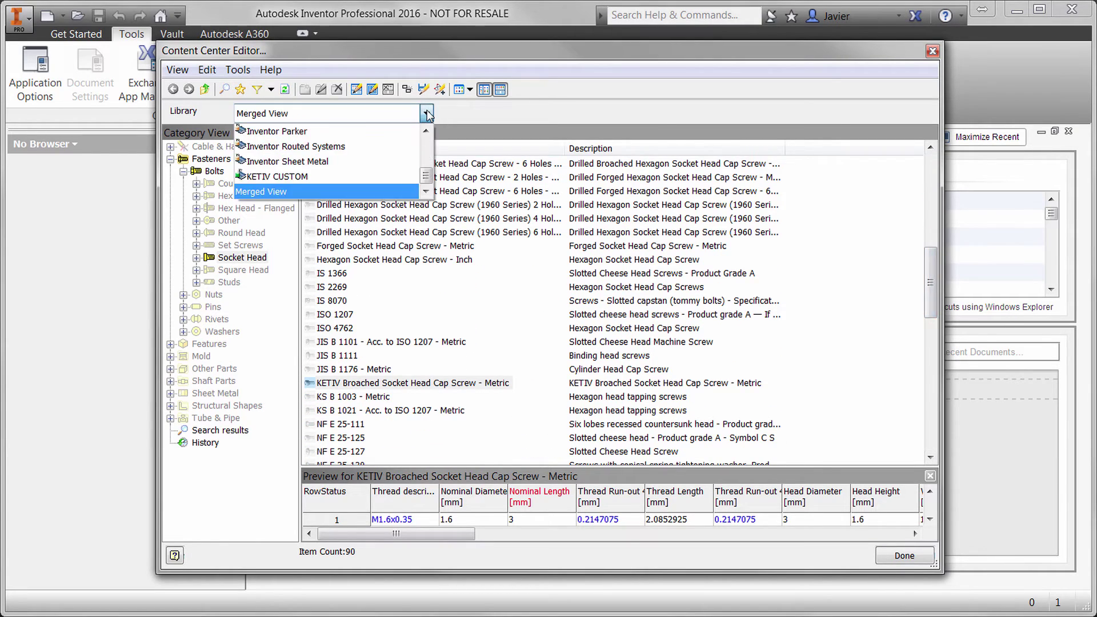
left_click(321, 176)
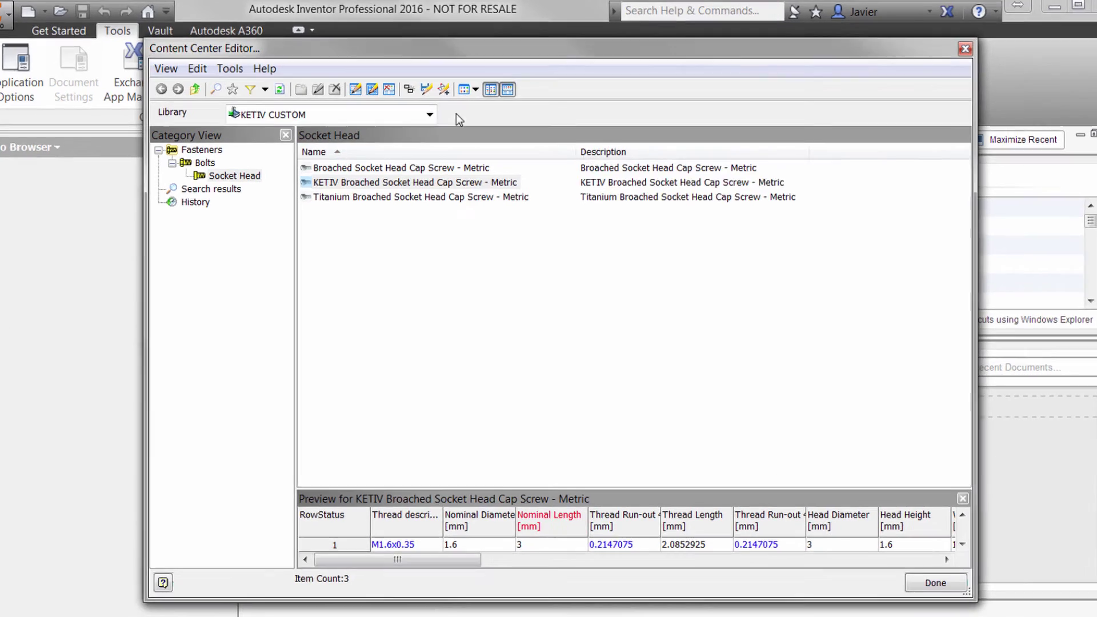
left_click(469, 89)
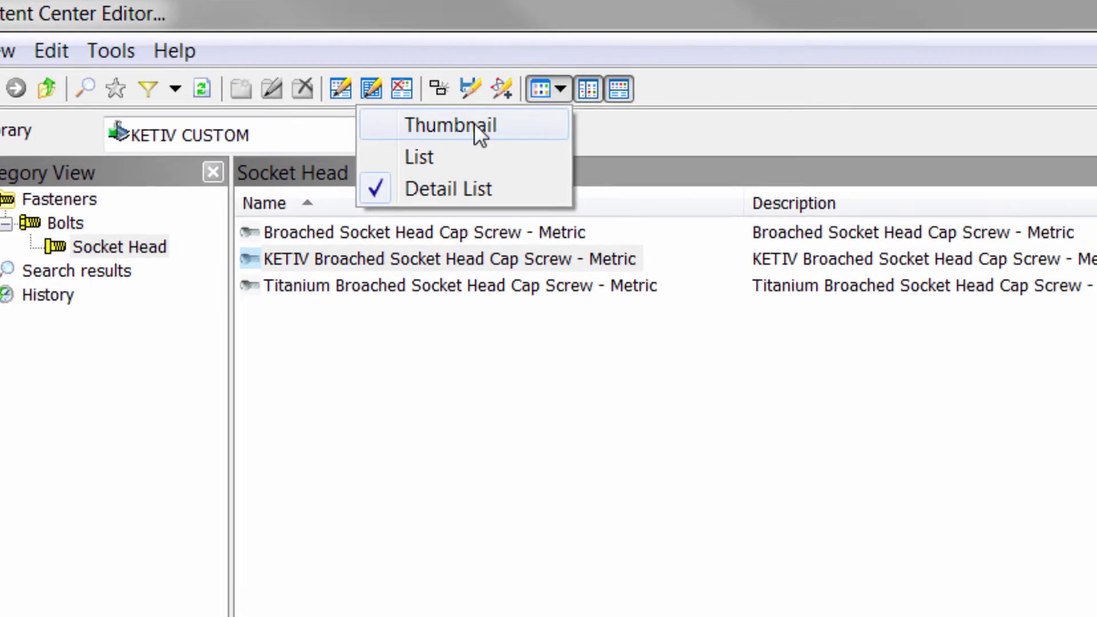
left_click(494, 132)
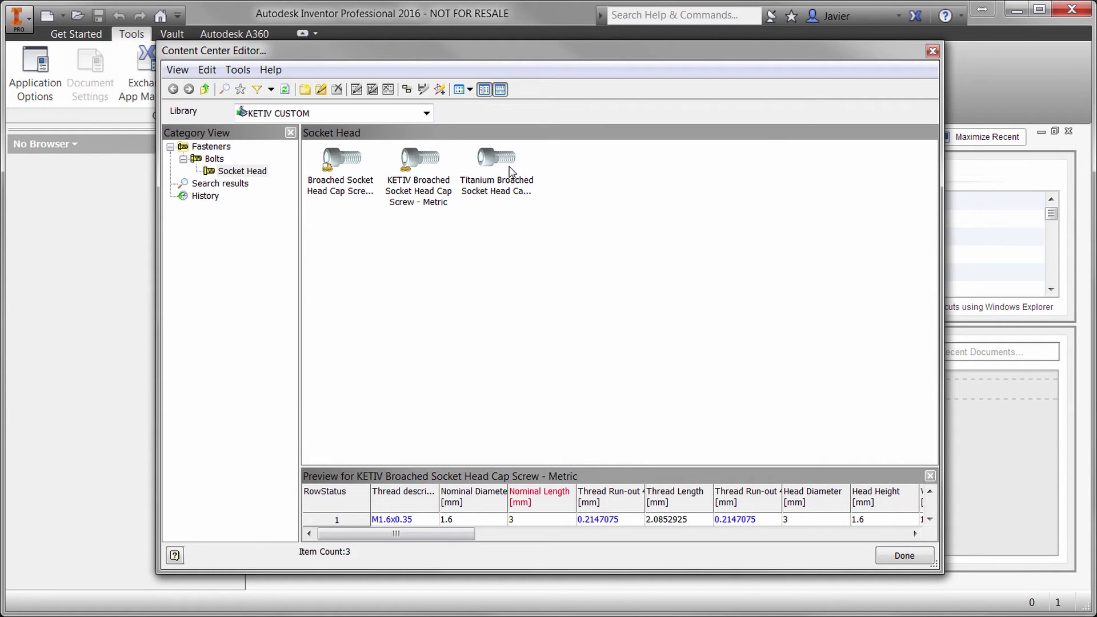
Step: Open the family table of Titanium Broached Socket Head Cap Screw - Metric and enlarge its window to show more columns
right_click(510, 171)
left_click(541, 192)
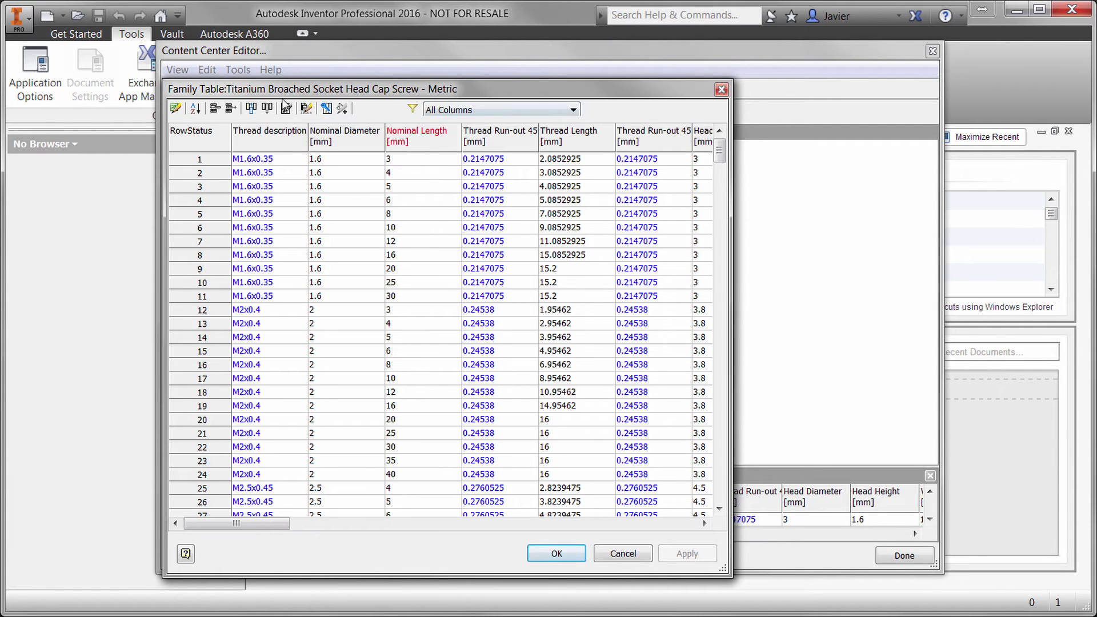
left_click_drag(162, 81, 17, 13)
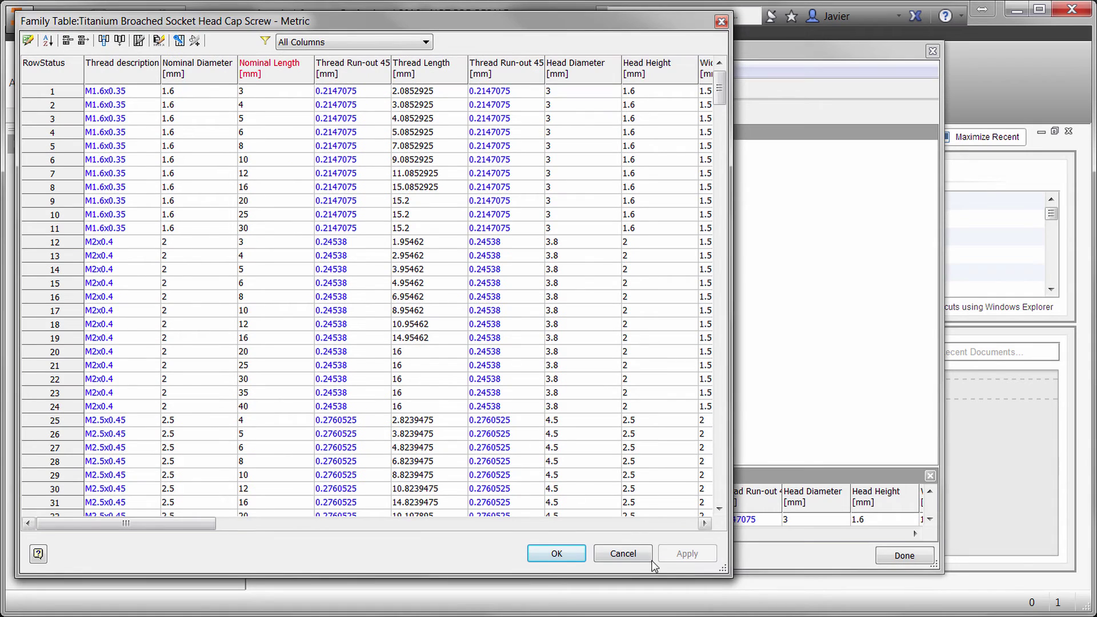
left_click_drag(724, 570, 1073, 593)
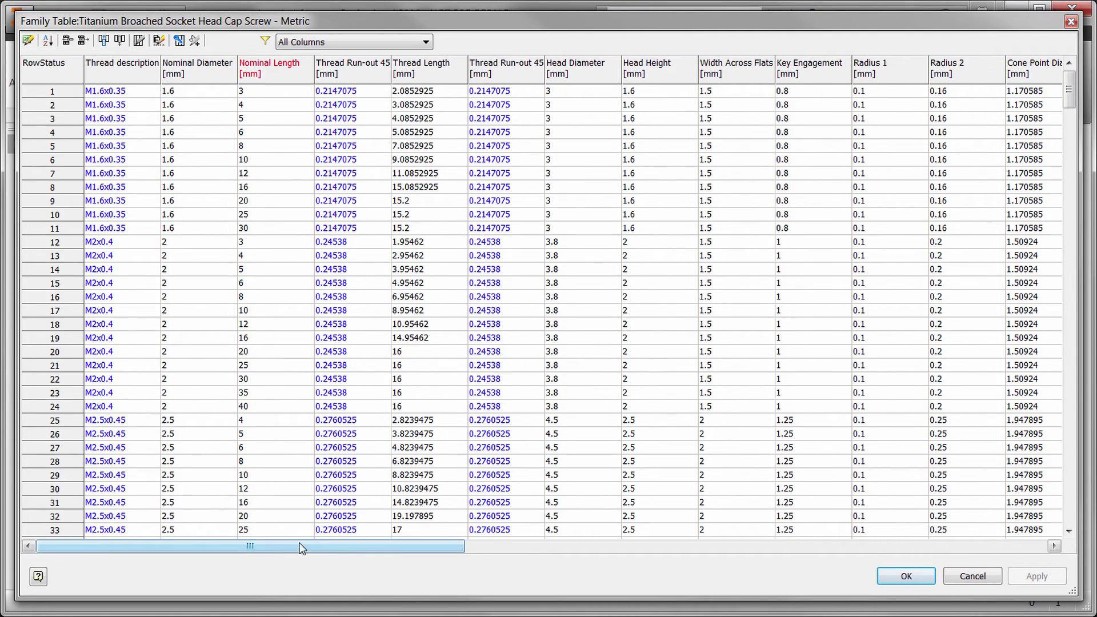
left_click_drag(283, 546, 303, 526)
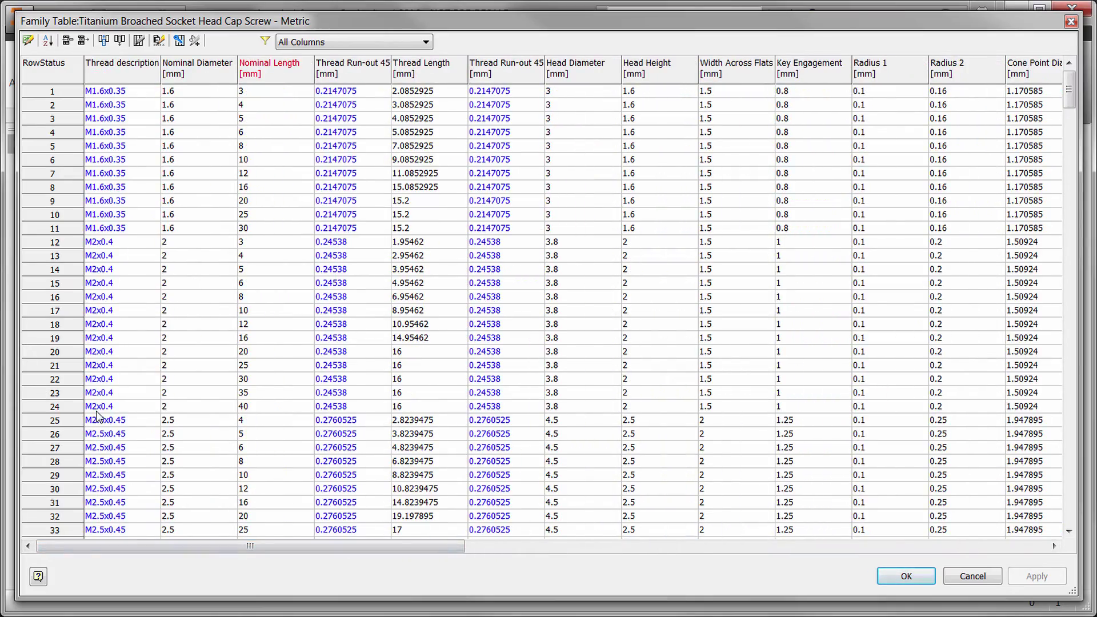
Step: Suppress the block of larger screw sizes in the family table, through the final M48x5 row 384
left_click_drag(1069, 91, 971, 347)
left_click(958, 358)
left_click_drag(1068, 336, 1068, 505)
left_click(64, 530, "shift")
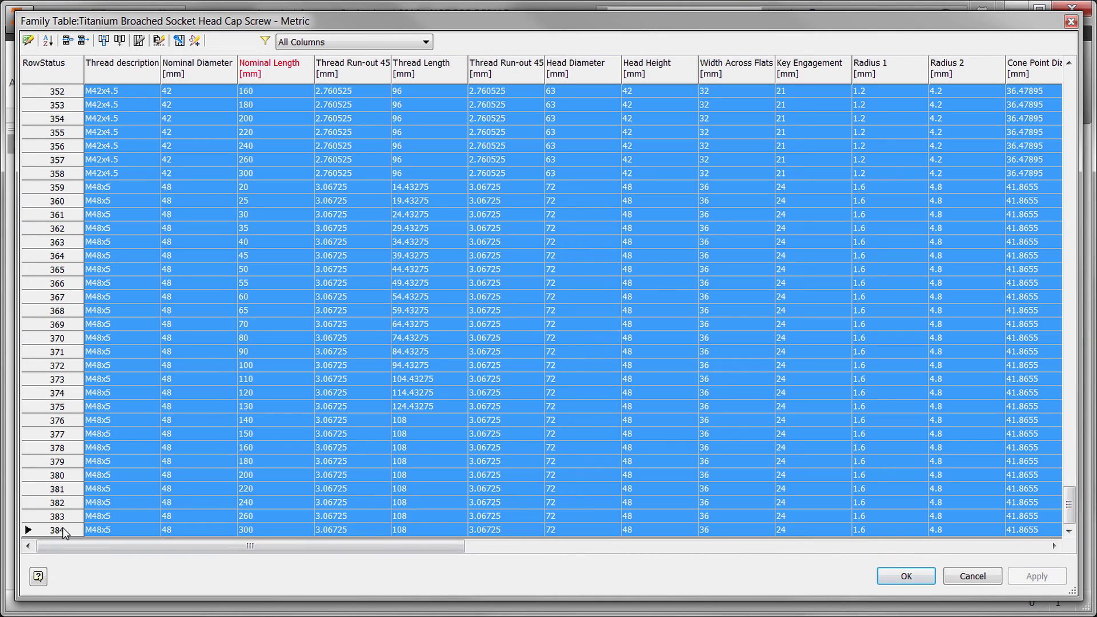
right_click(59, 213)
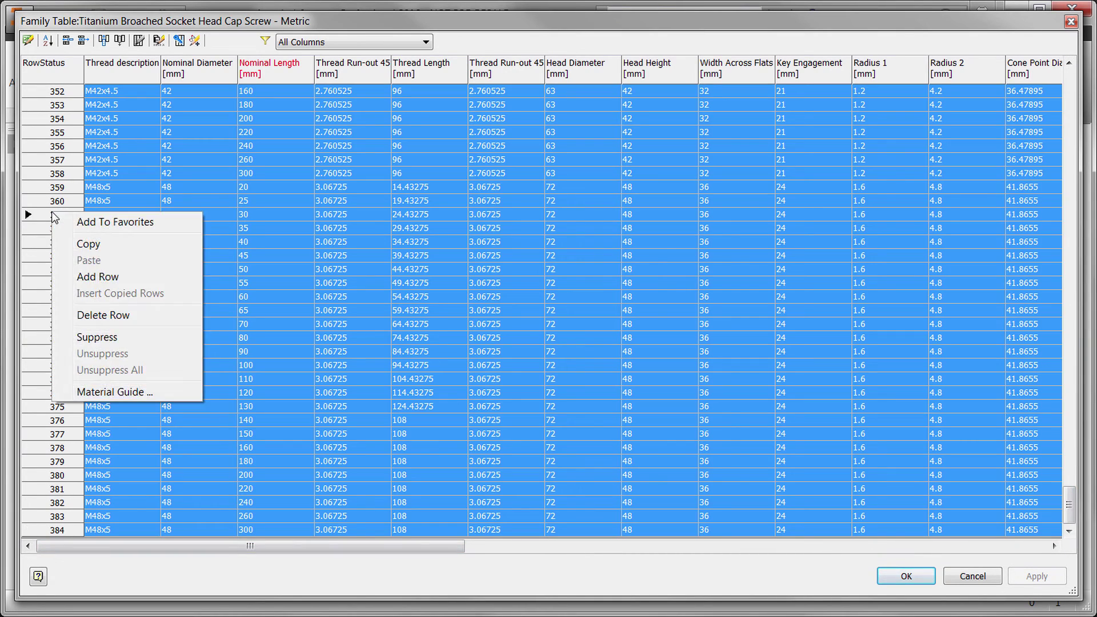
left_click(91, 337)
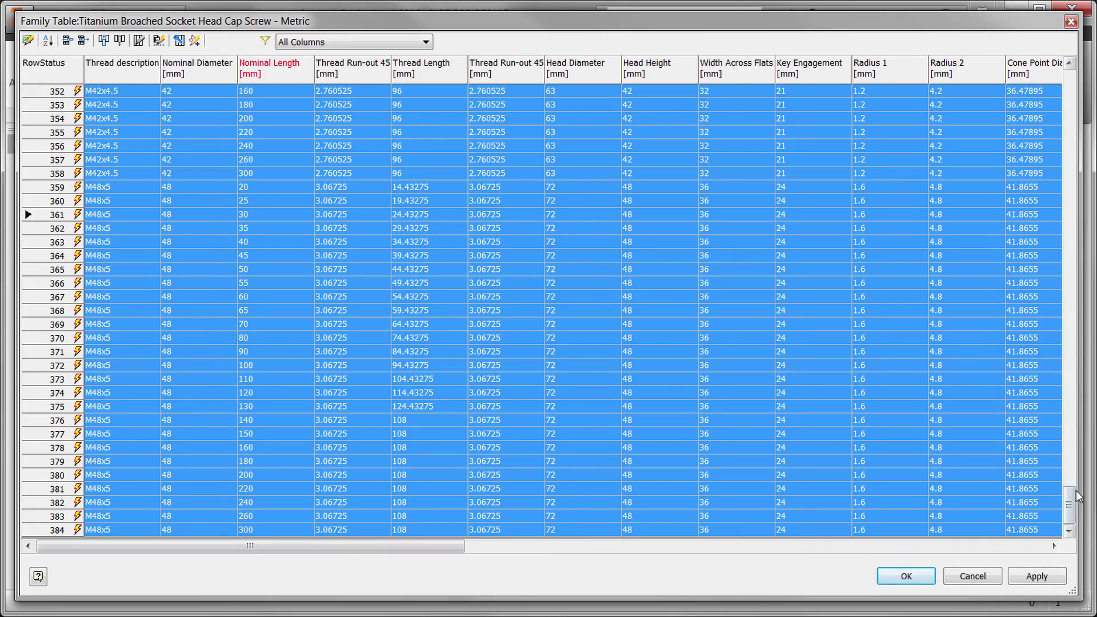
Step: Suppress the smaller screw sizes in the family table, through the last M5x0.8 row, row 89
left_click_drag(1070, 505, 1070, 181)
left_click(56, 94)
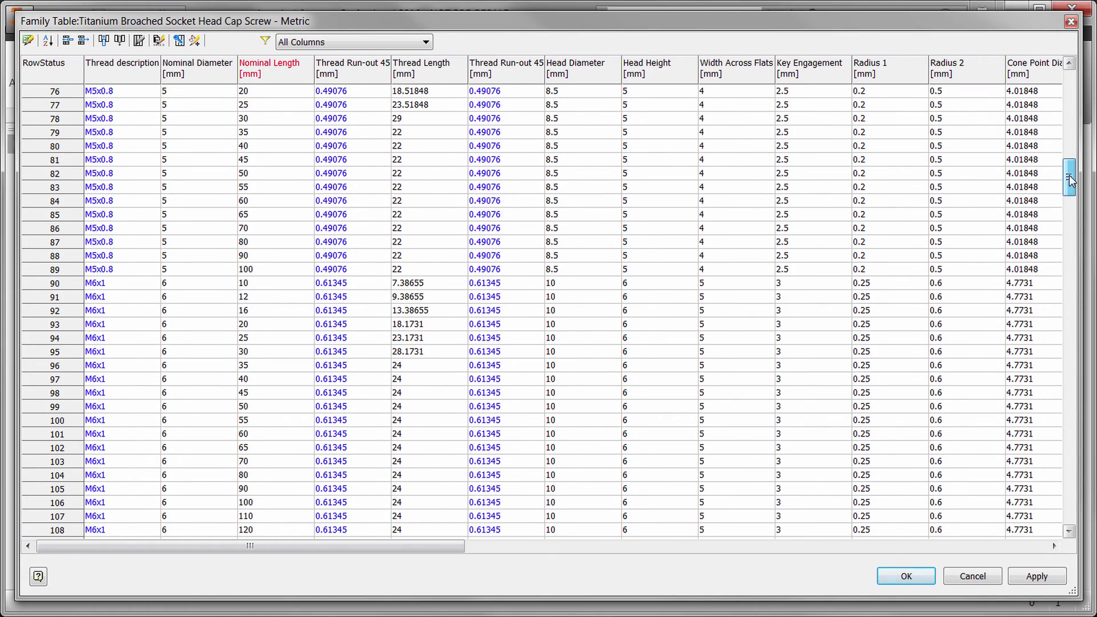
left_click(64, 269, "shift")
right_click(64, 267)
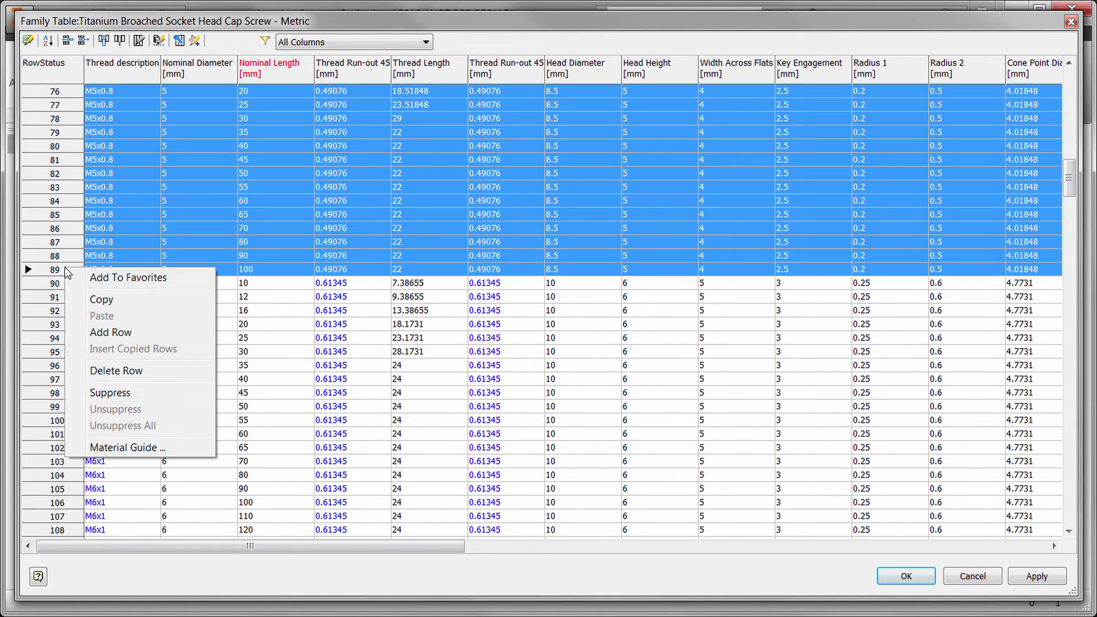
left_click(121, 392)
Step: Examine the Material column of the Titanium screw family table
left_click_drag(1069, 180, 1069, 255)
left_click_drag(433, 546, 1015, 540)
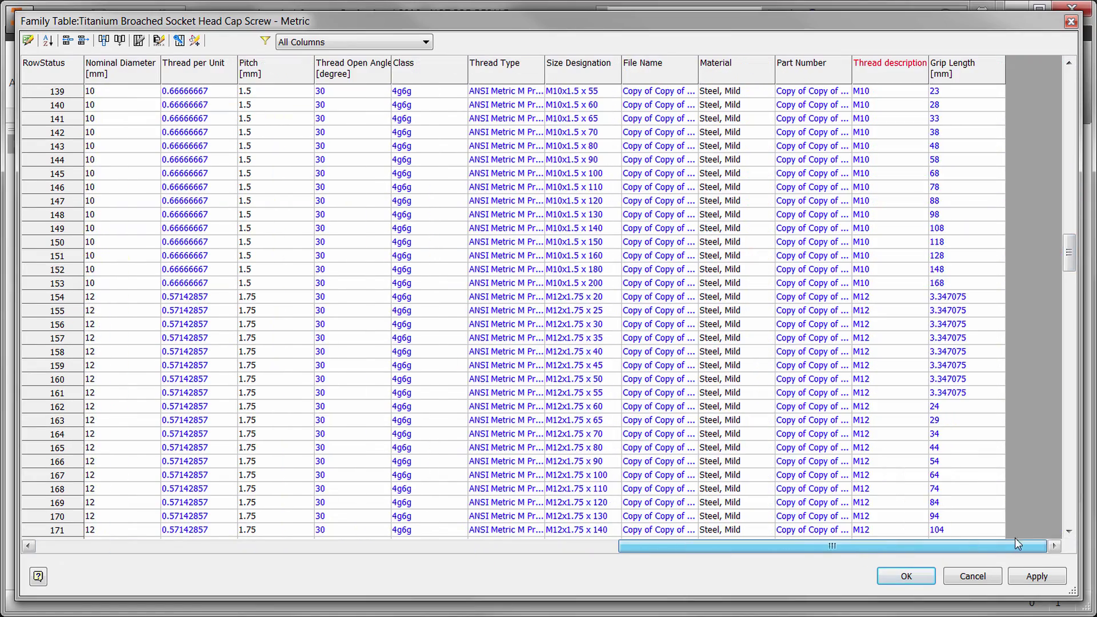
left_click_drag(1070, 256, 1069, 145)
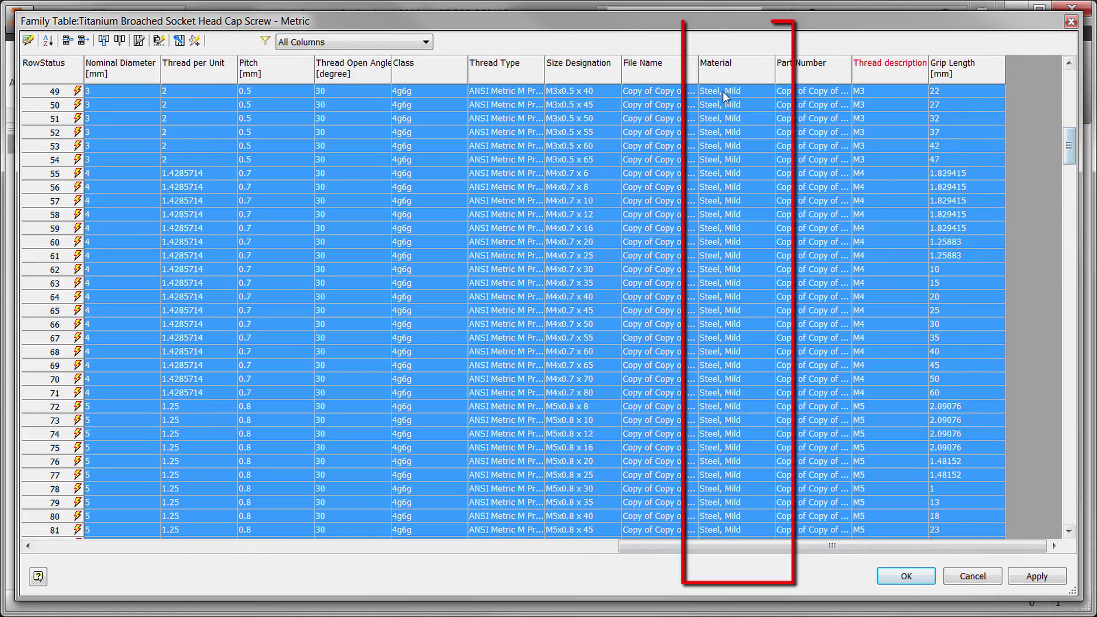
Step: Set the material of row 90, the M6x1 x 10 screw, to Titanium in the family table
left_click(750, 91)
scroll(754, 94, "down", 8)
left_click(760, 338)
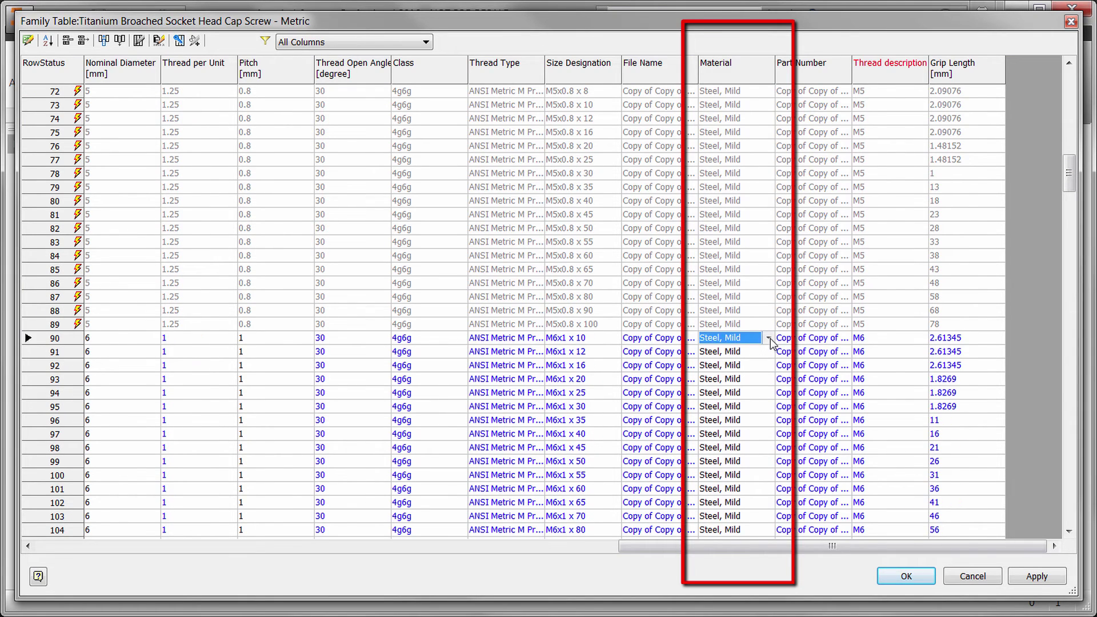
left_click(769, 338)
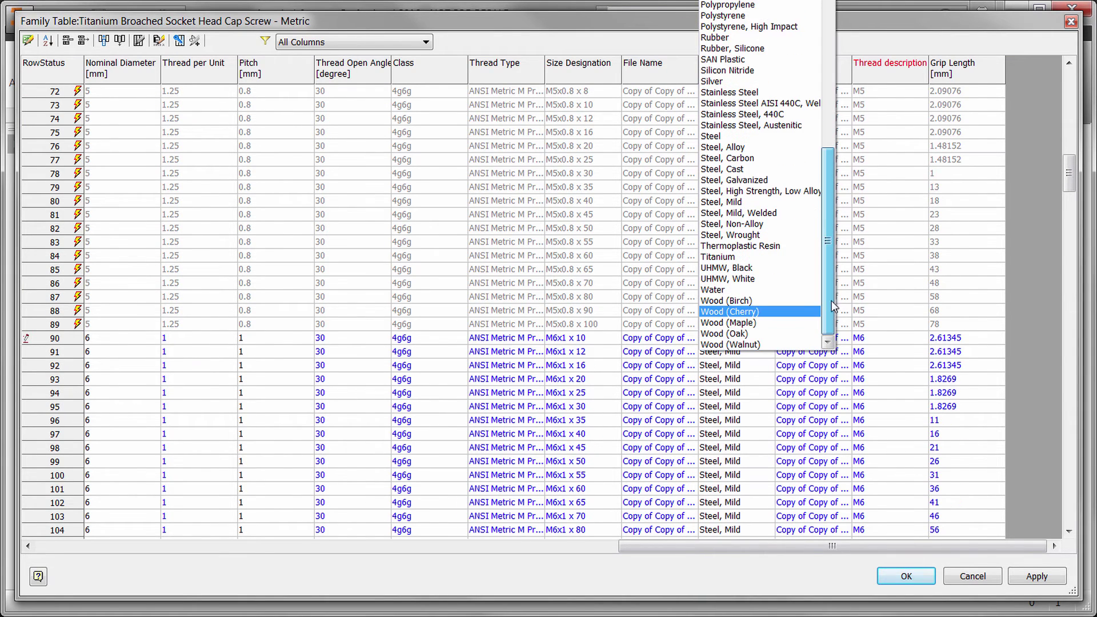
left_click(737, 256)
Step: Select the Material cells from row 91 through row 228, the last M16x2 size, and try to change them to Titanium
left_click(757, 353)
left_click_drag(1068, 173, 1030, 329)
left_click(737, 393, "shift")
left_click(770, 392)
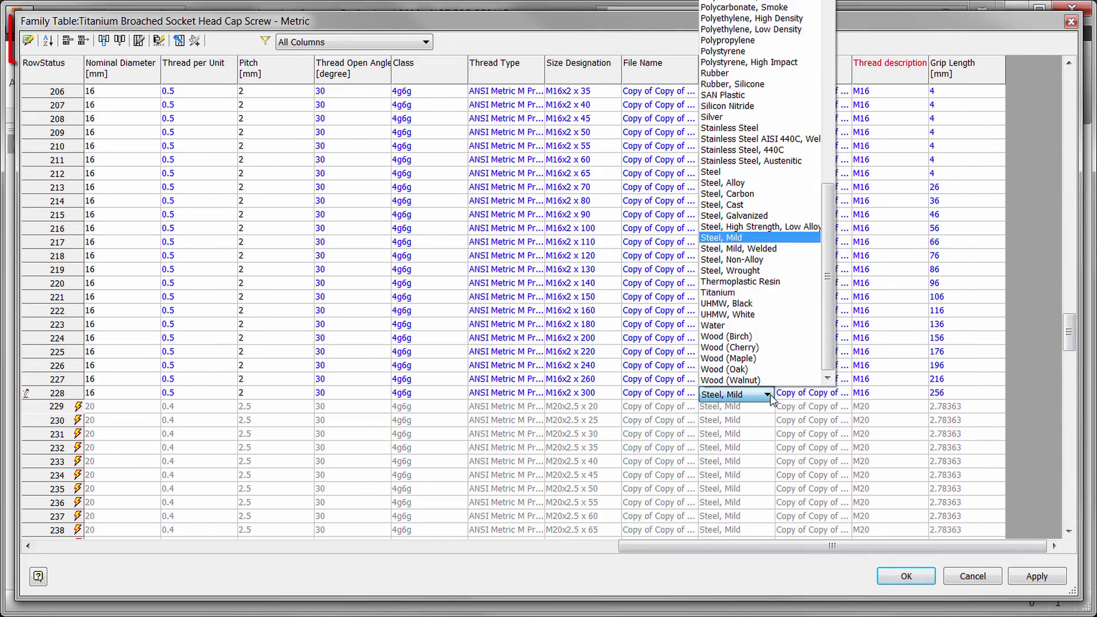
left_click(737, 303)
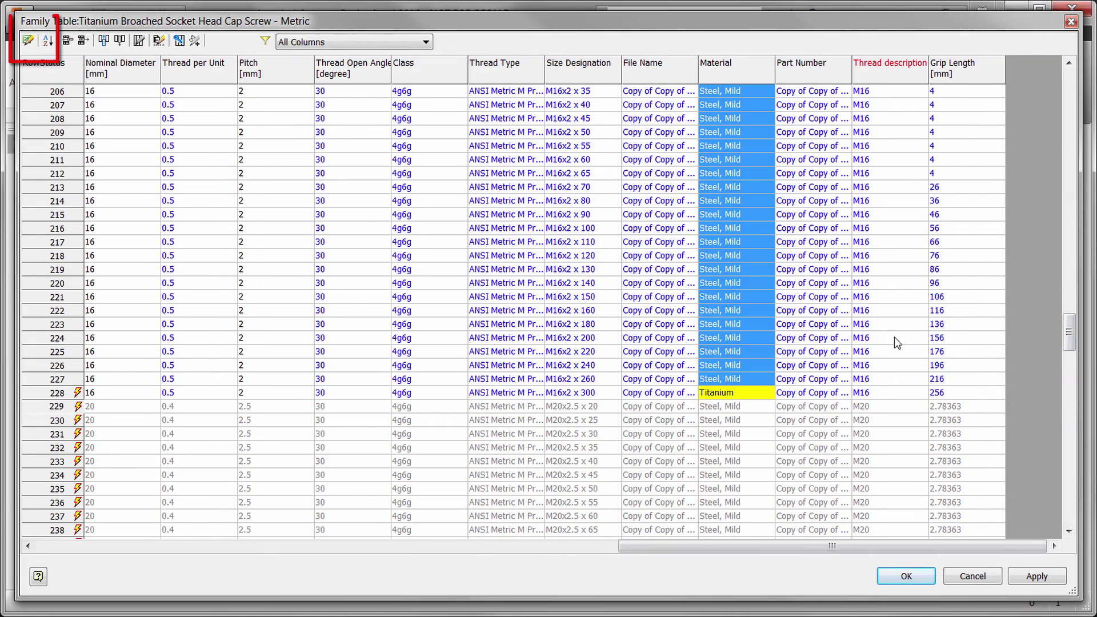
Step: Edit the family table in Excel, fill Titanium down the Material column from M6x1 x 10 through the M16x2 rows, and save it back
left_click(29, 41)
left_click_drag(503, 555, 810, 555)
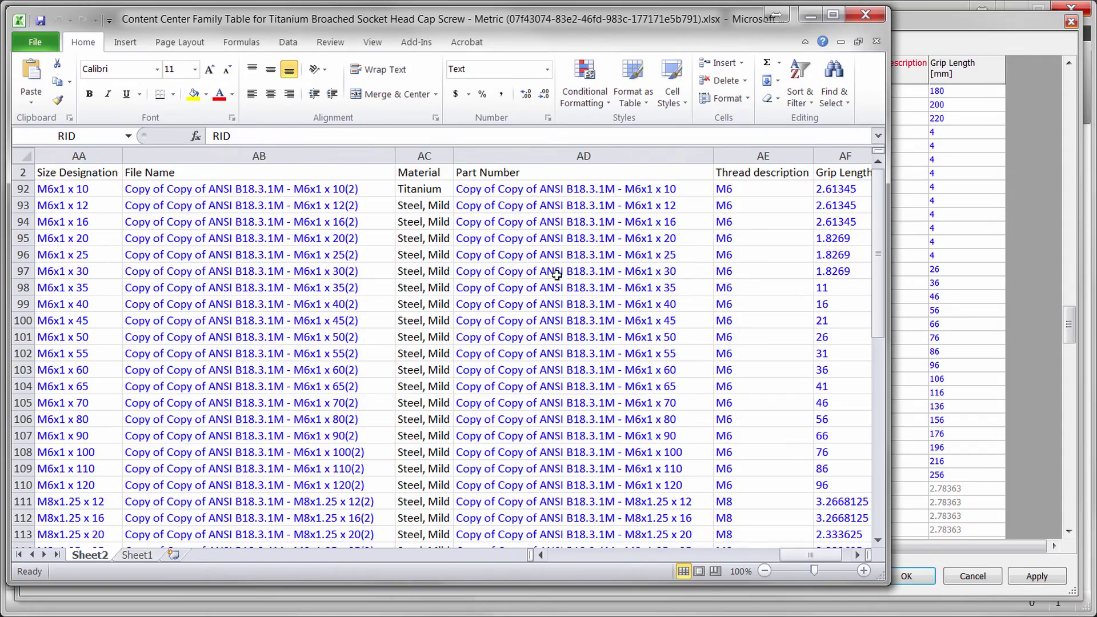
left_click(424, 189)
left_click_drag(453, 196, 457, 505)
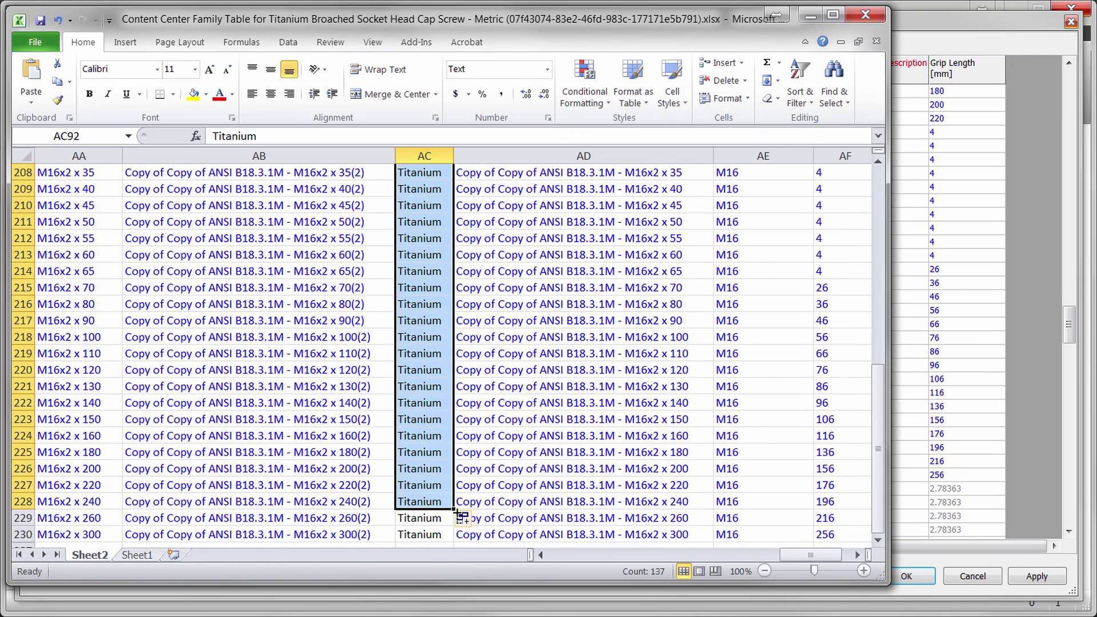
left_click(865, 14)
left_click(488, 337)
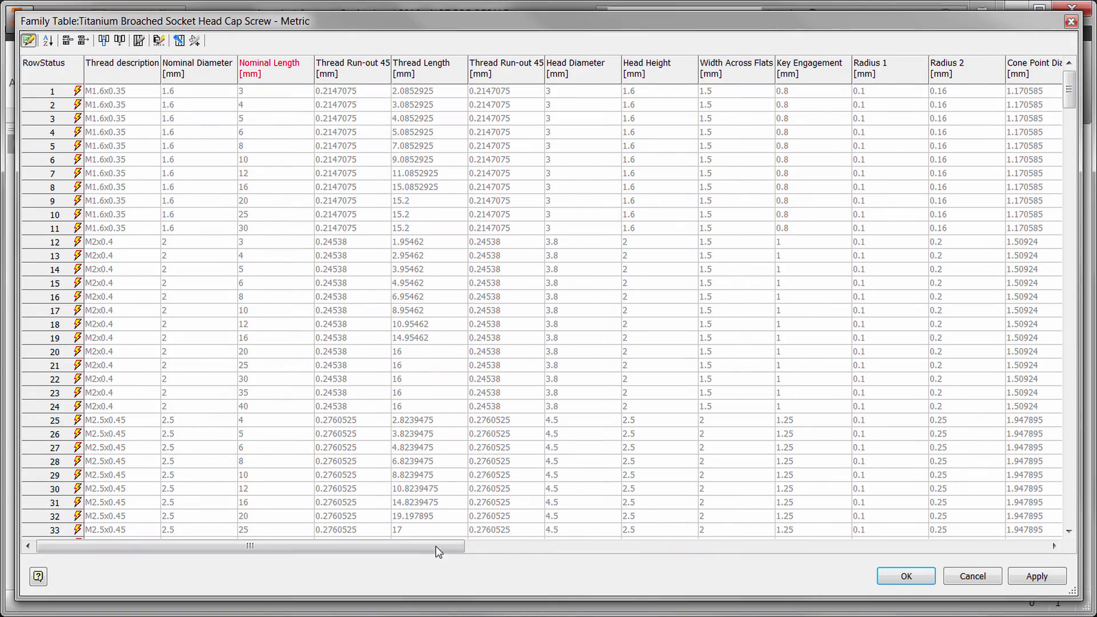
Step: Widen the Part Number column and set the part number of row 90, the M6x1 x 10 screw, to B10-1002
left_click(612, 553)
scroll(814, 549, "right", 8)
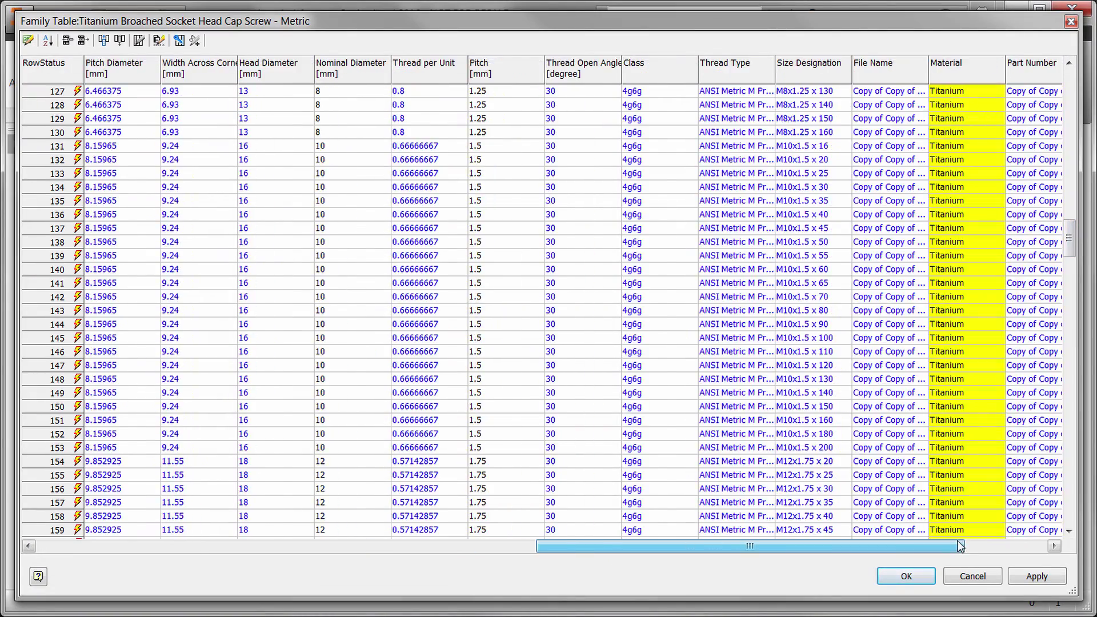
left_click_drag(1070, 239, 1069, 188)
left_click_drag(852, 69, 937, 72)
double_click(904, 162)
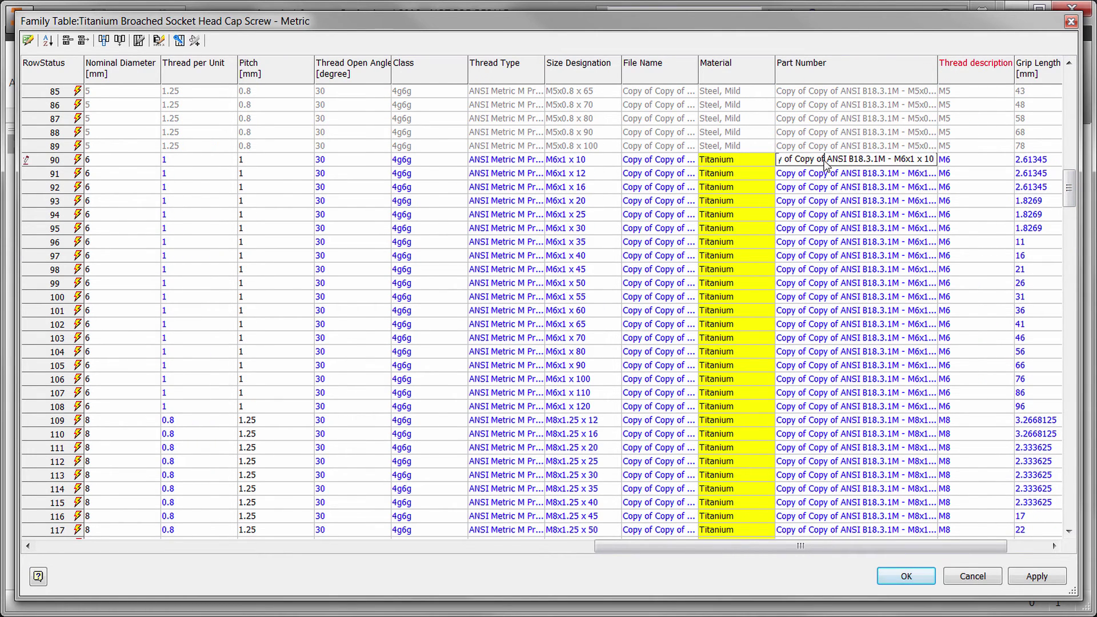
key("ctrl+a")
type("B")
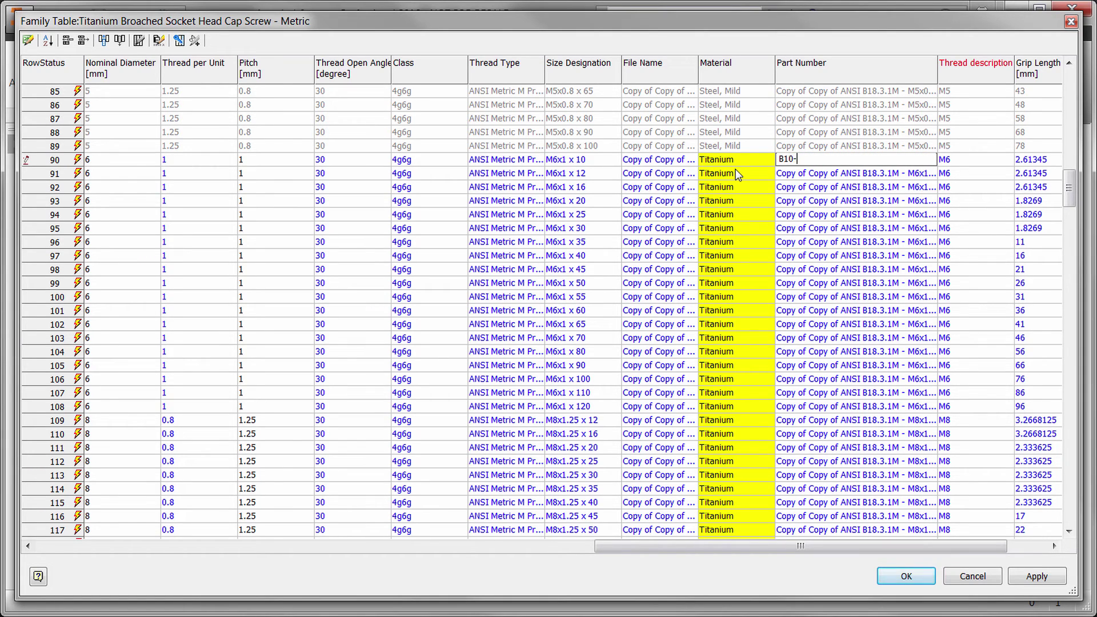
key("Tab")
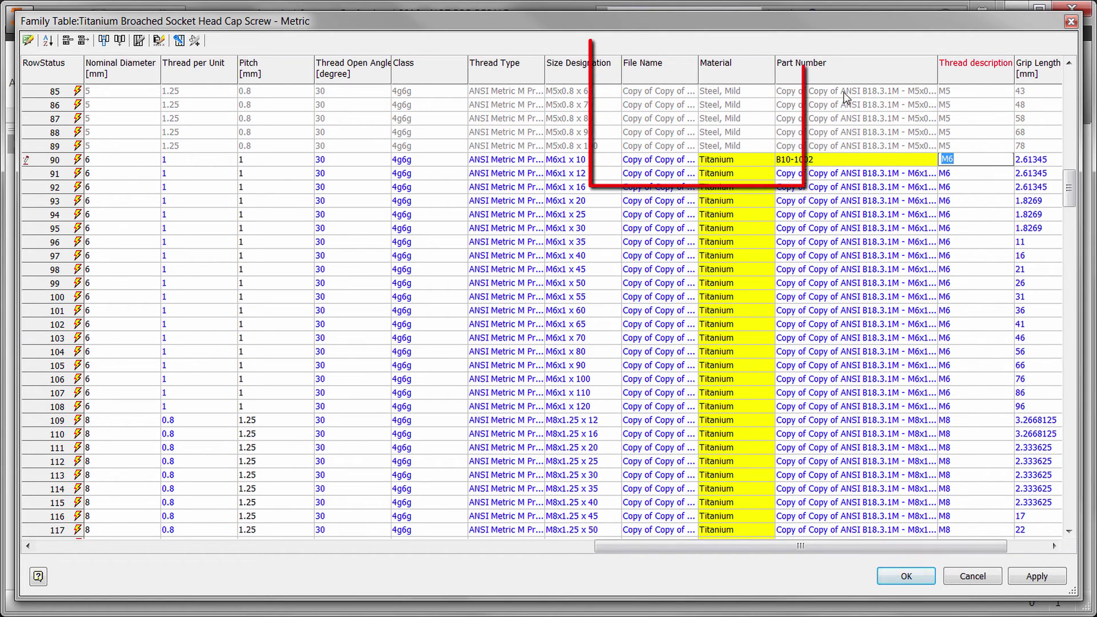
Step: Replace the "Copy of Copy of" prefix in the File Name column's expression with TITANIUM and widen that column
right_click(646, 70)
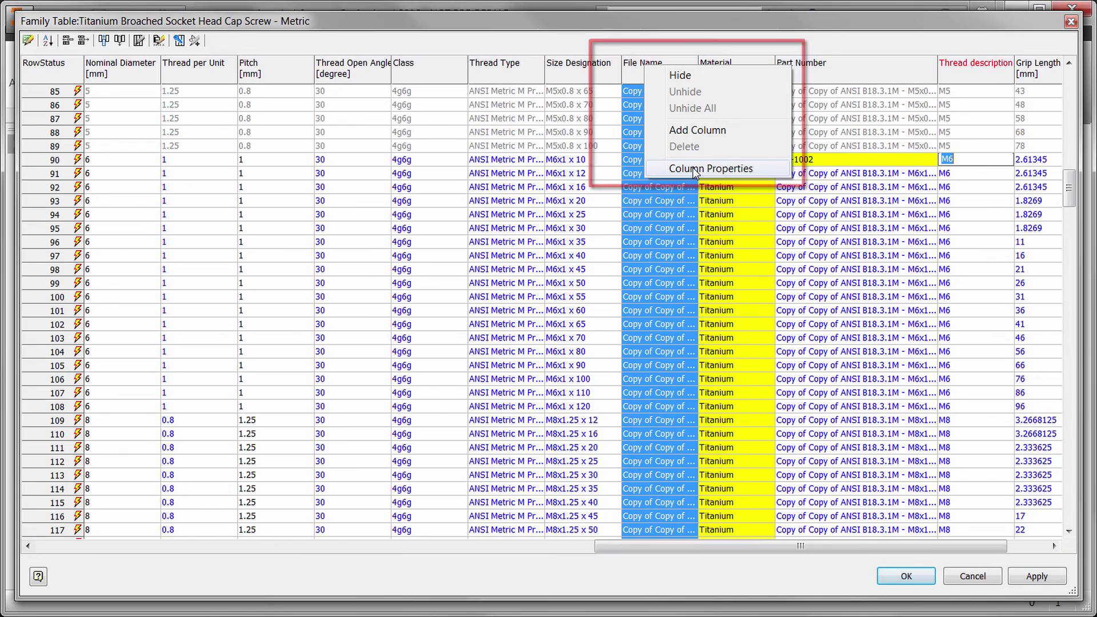
left_click(708, 169)
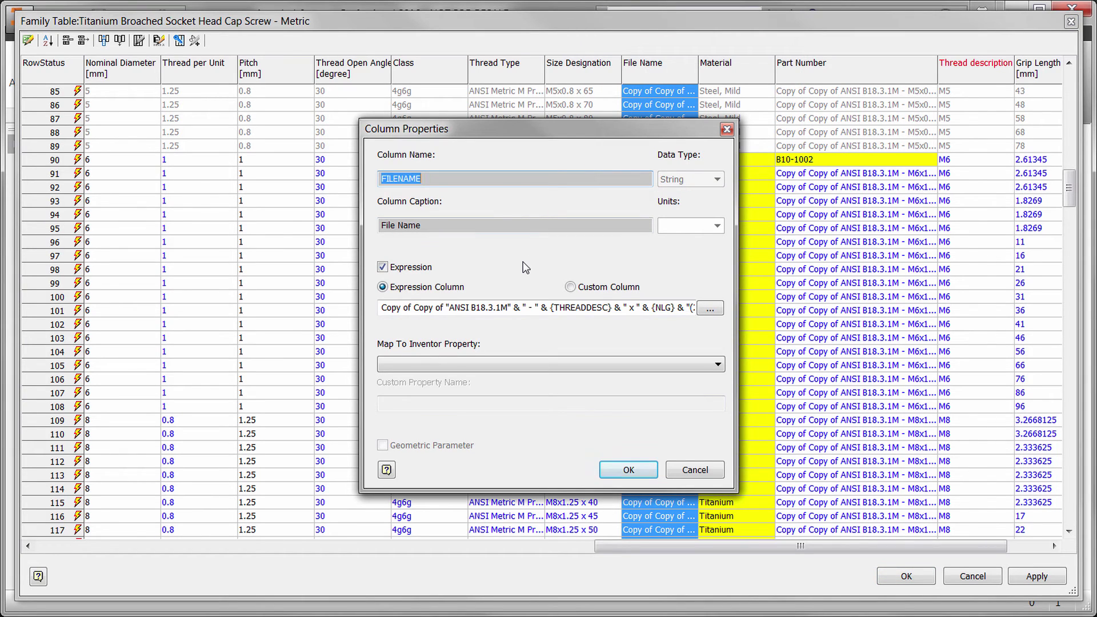
left_click_drag(443, 308, 337, 308)
key("BackSpace")
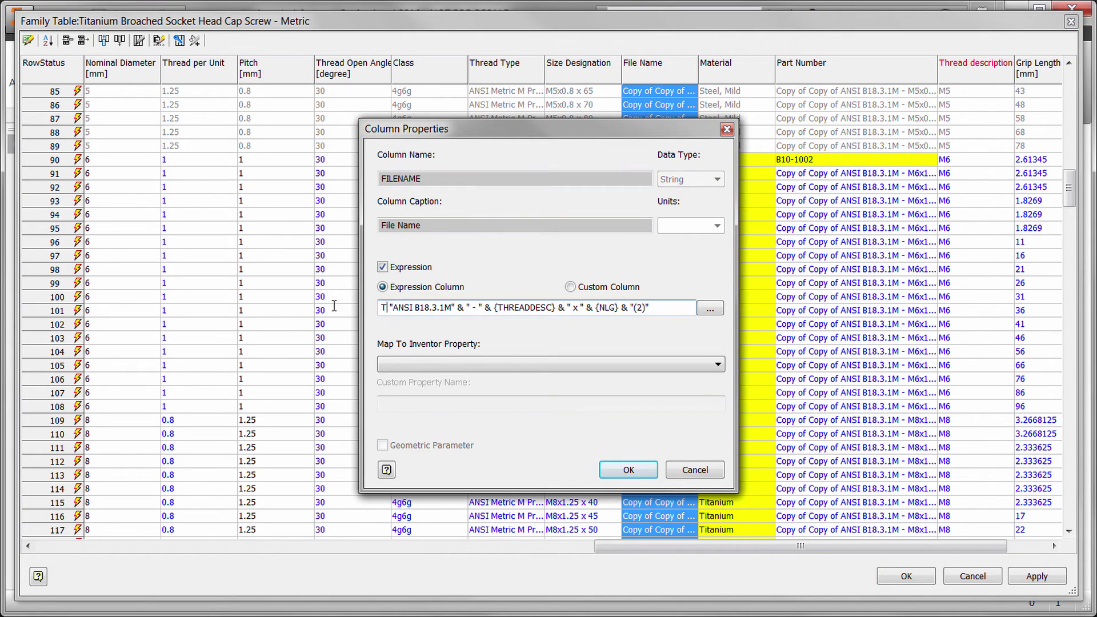
type("TITANIUM")
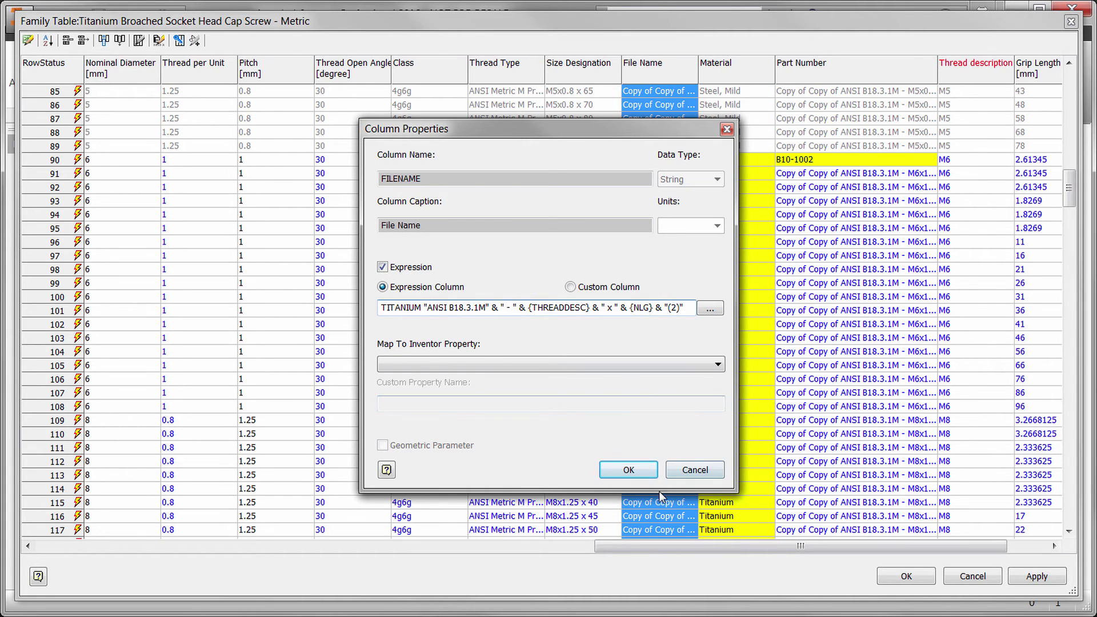
left_click(628, 470)
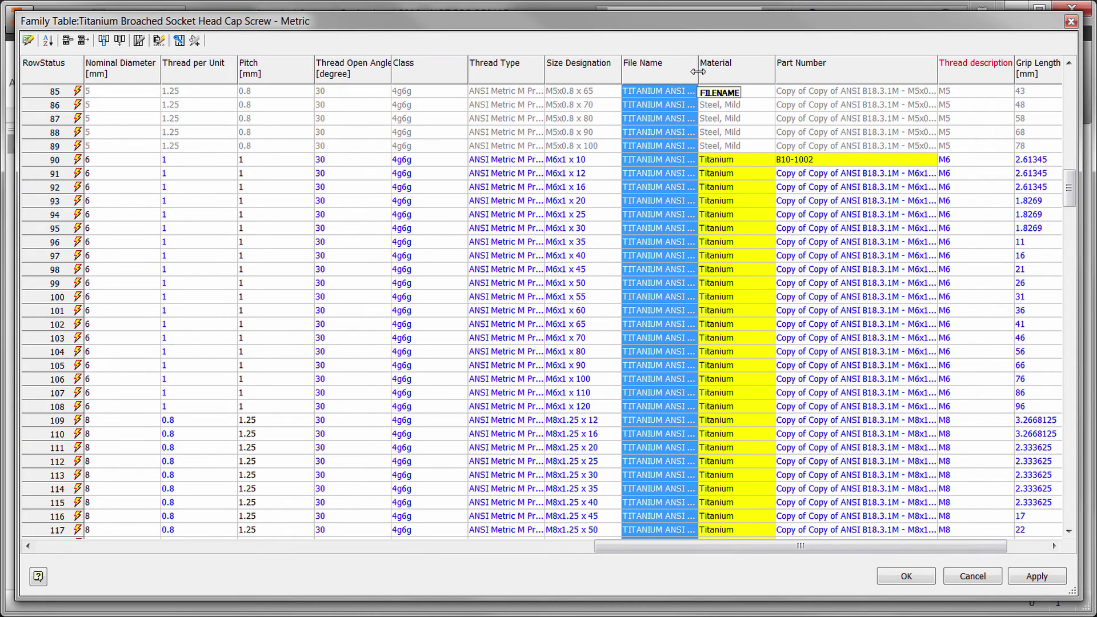
left_click_drag(697, 72, 787, 71)
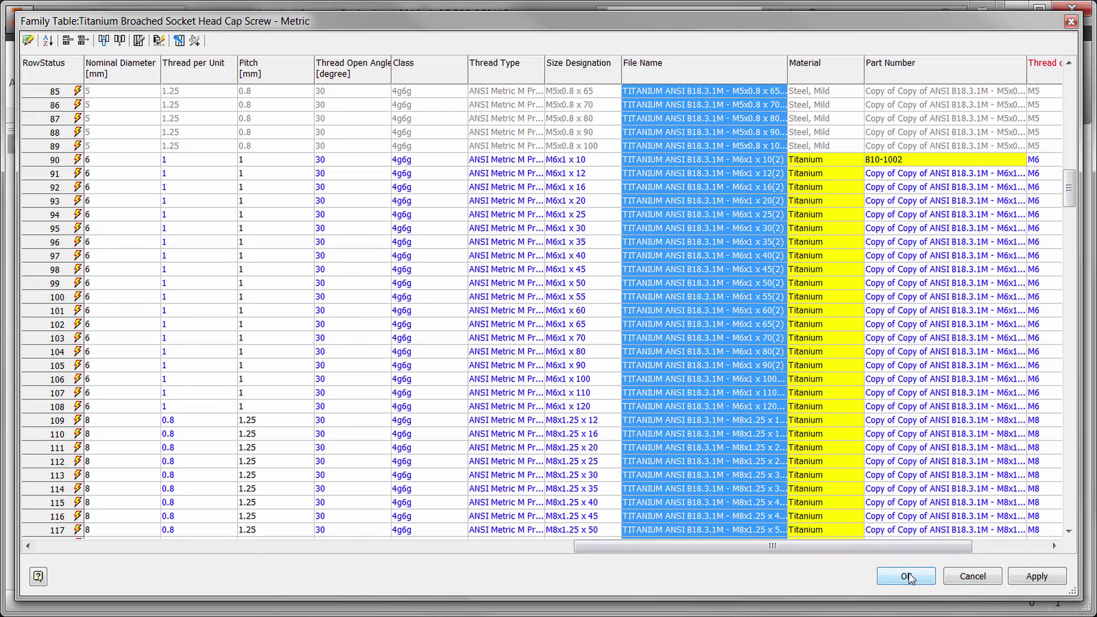
Step: Try to add a new row at row 98, the 45 mm long M6 screw
left_click_drag(671, 545, 179, 549)
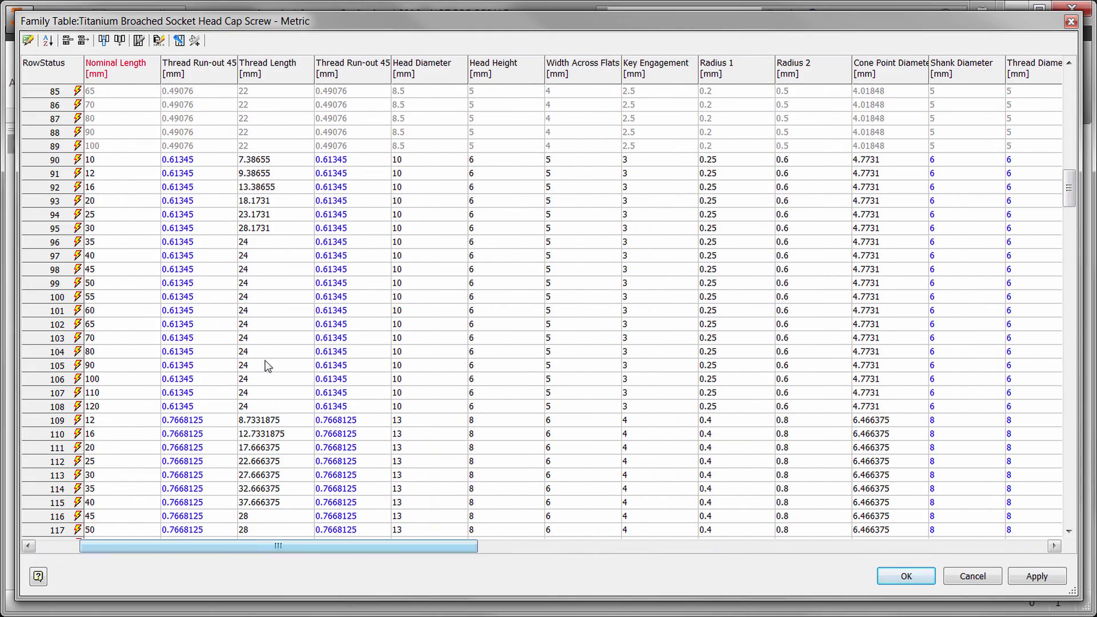
left_click(57, 269)
right_click(53, 271)
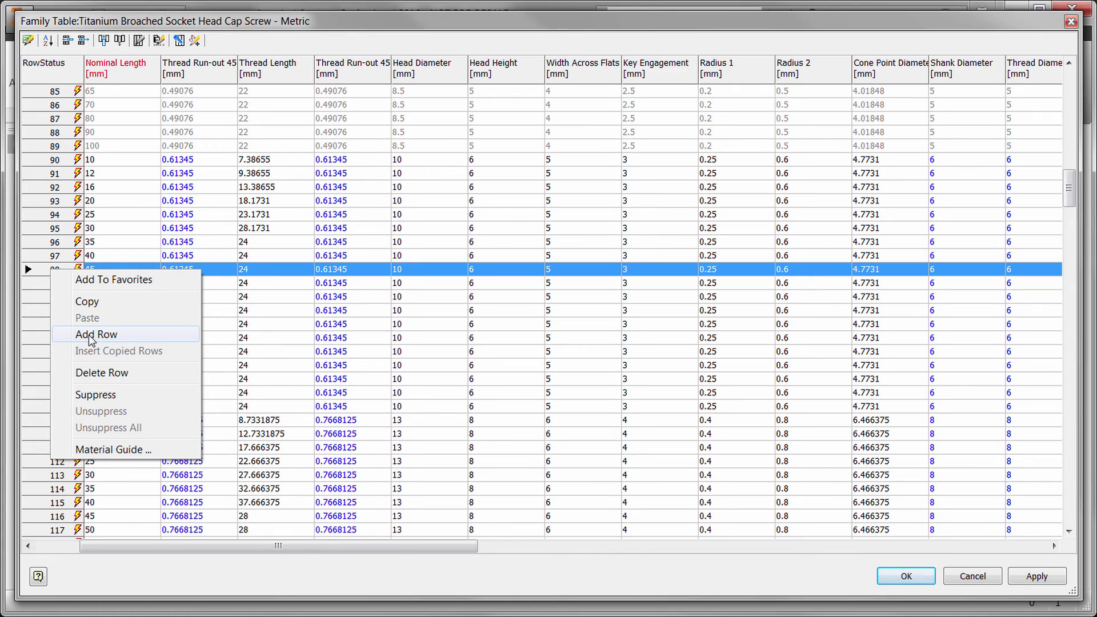
left_click(92, 336)
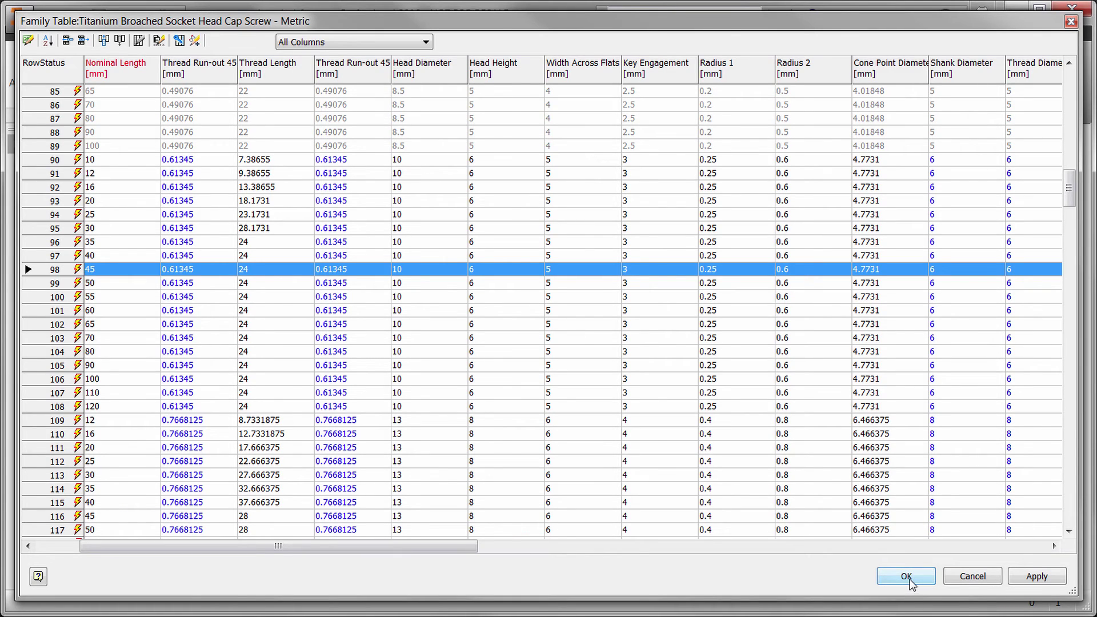
Step: Save the family table edits and enlarge the family preview to show the Titanium screw's Material and Part Number columns
left_click(908, 576)
left_click(648, 362)
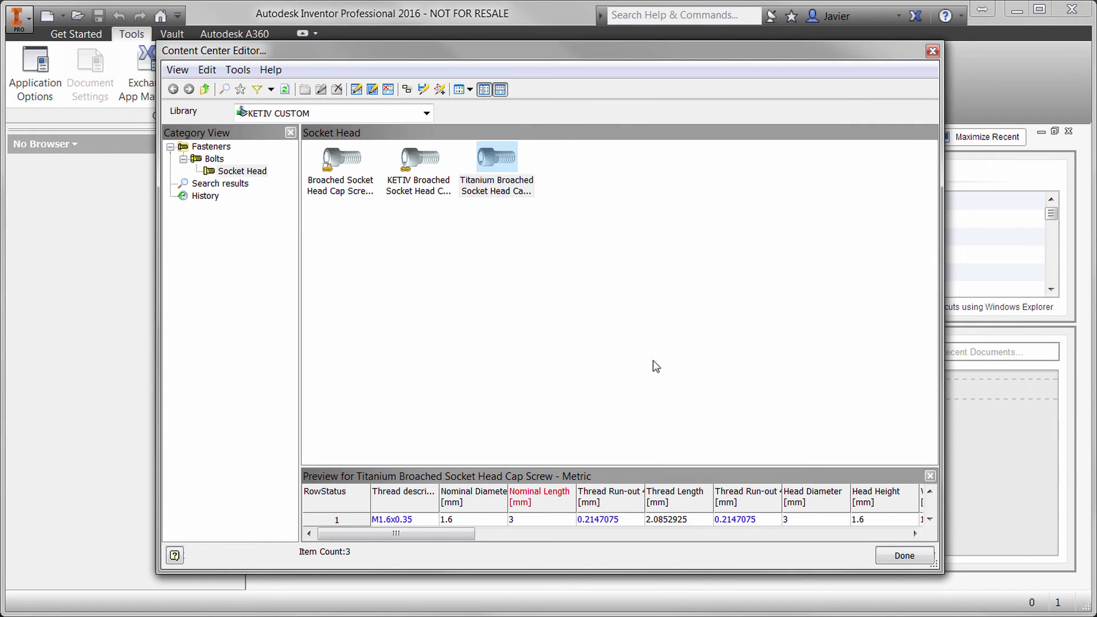
left_click_drag(649, 466, 633, 345)
left_click_drag(451, 533, 800, 537)
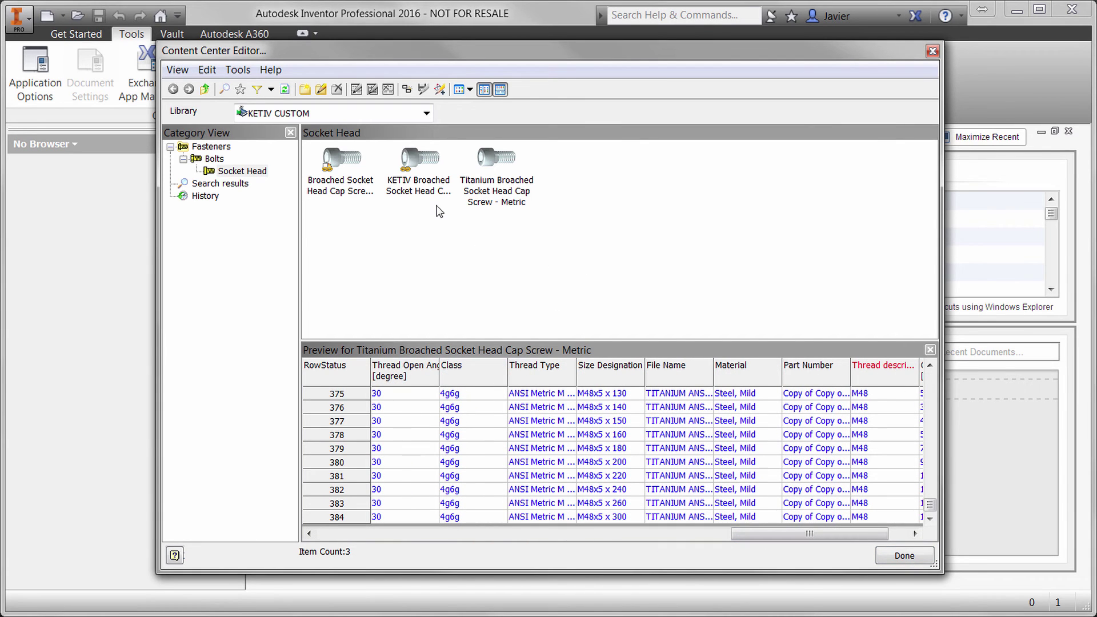
Step: Try the Material Guide on Broached Socket Head Cap Screw - Metric, choosing to create a new independent family for each material
right_click(330, 164)
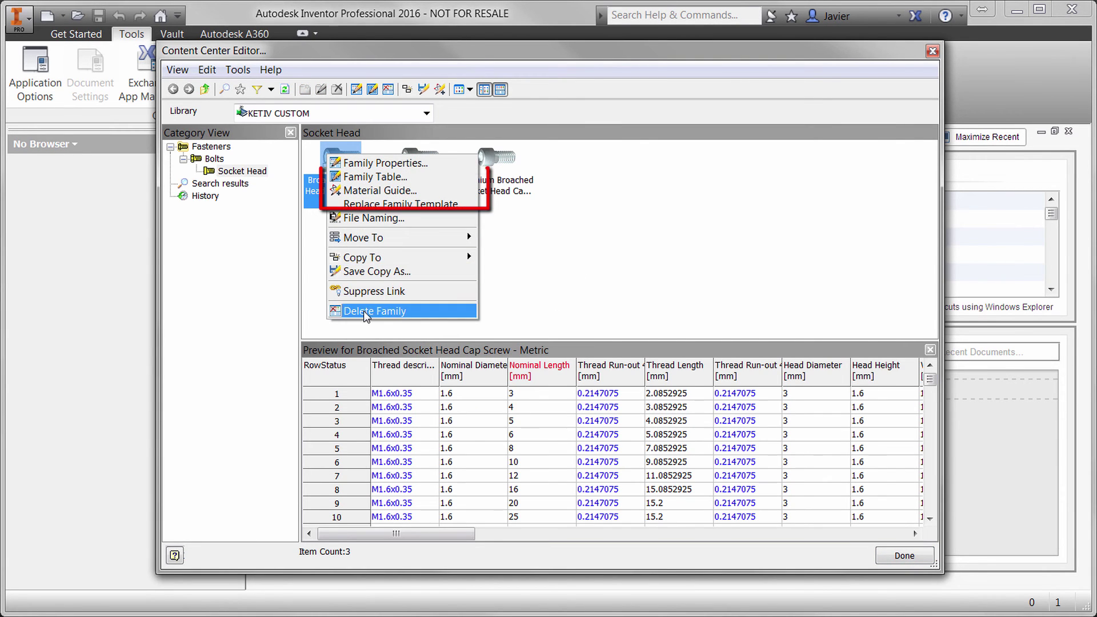
left_click(374, 192)
left_click(659, 470)
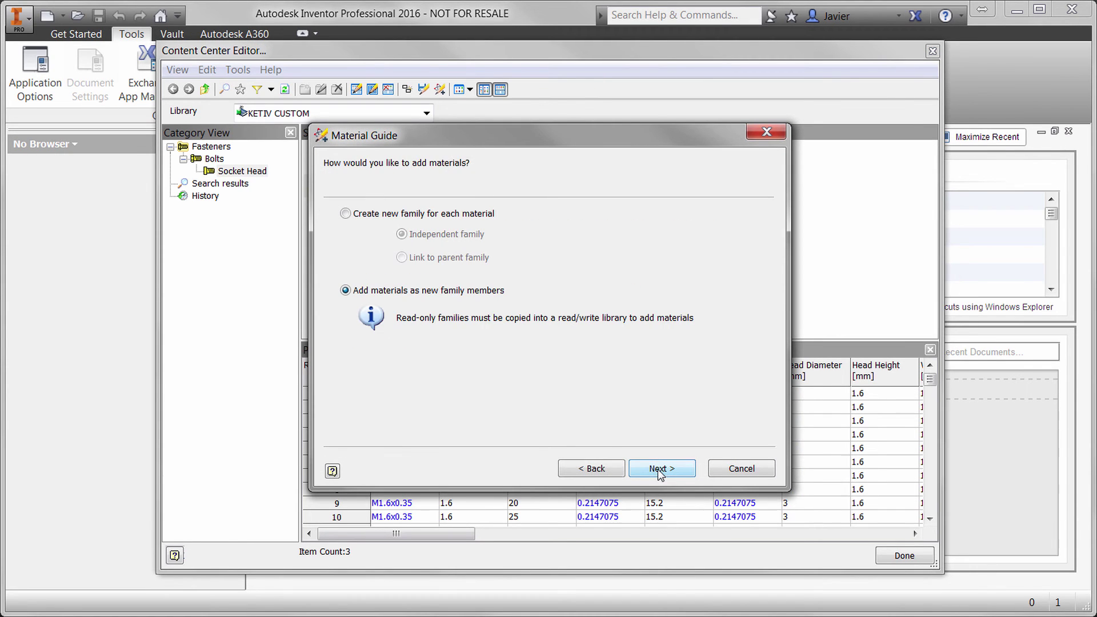
left_click(345, 213)
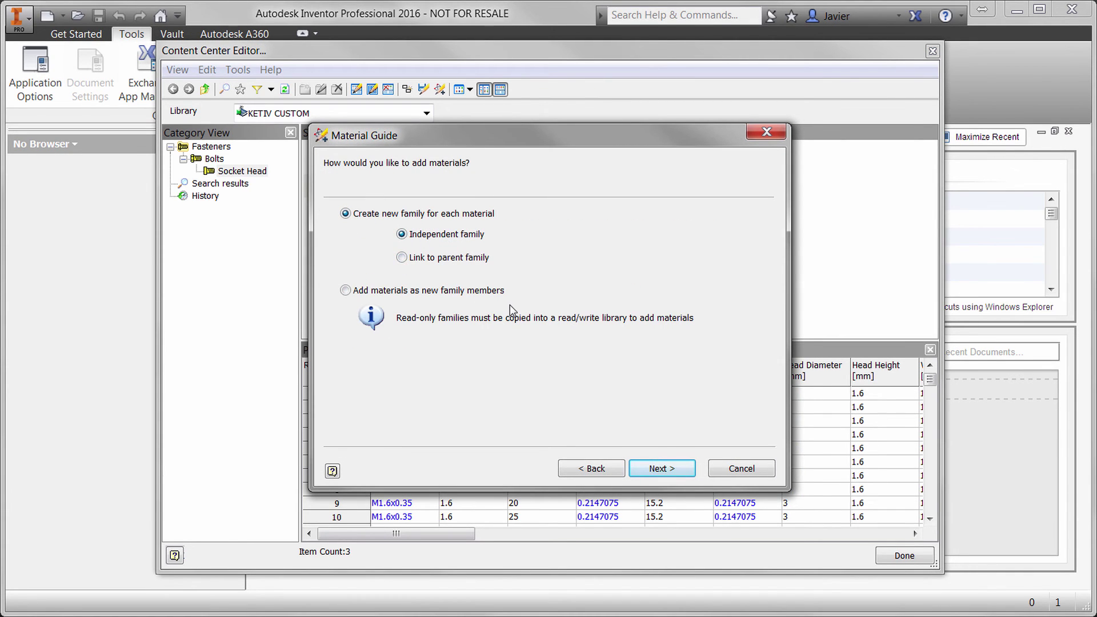
left_click(737, 469)
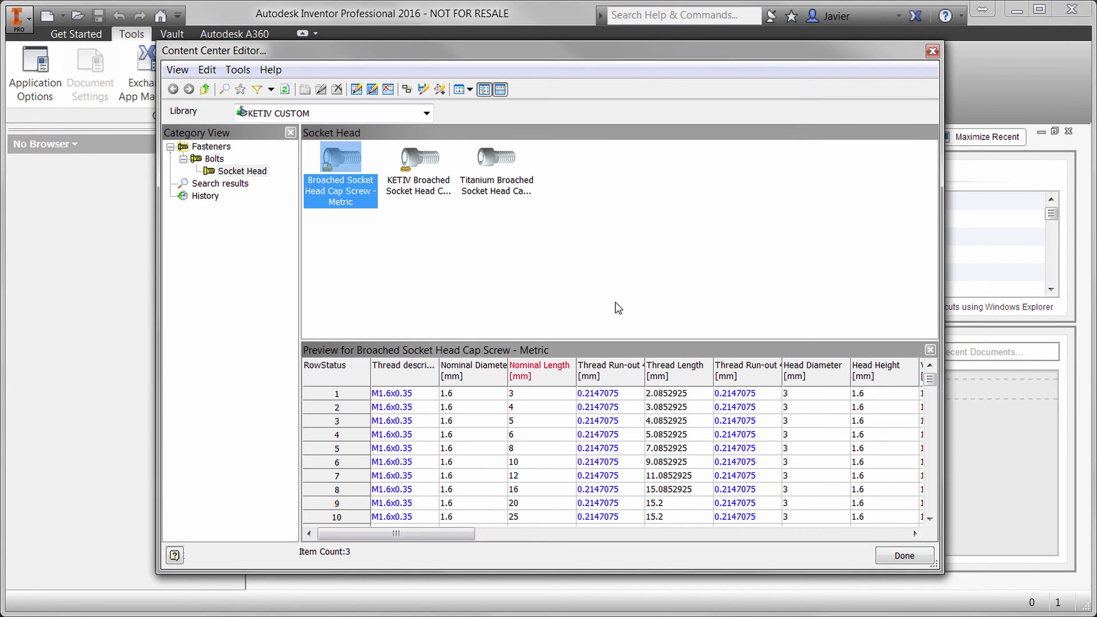
Step: Leave the Content Center Editor, set Assembly2 to its home view, and browse Content Center for placement with the ANSI filter
left_click(904, 556)
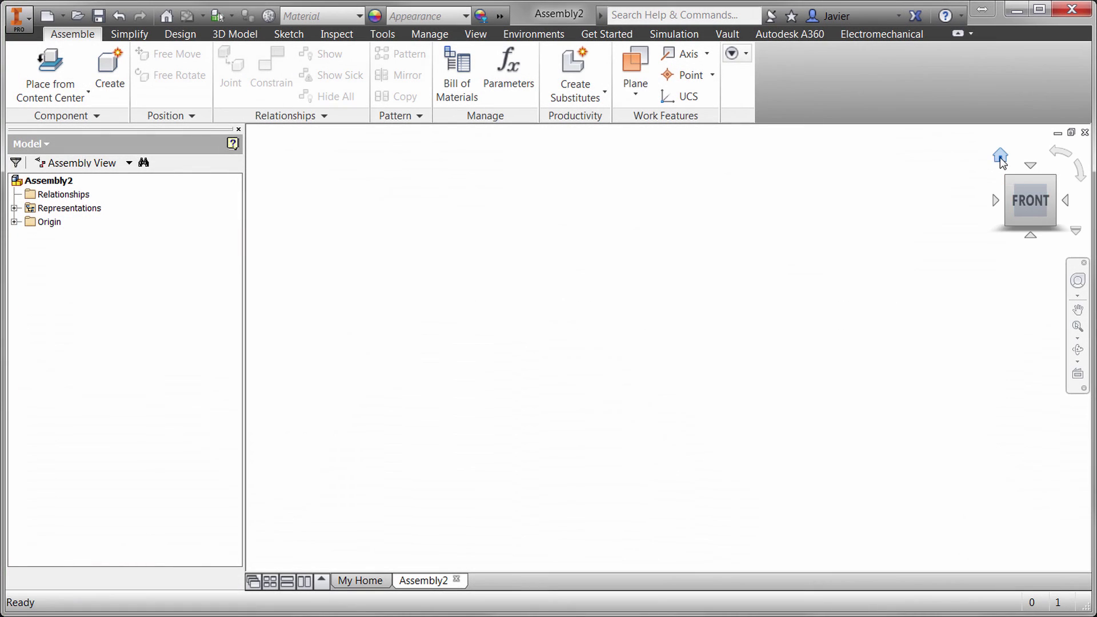
left_click(1000, 155)
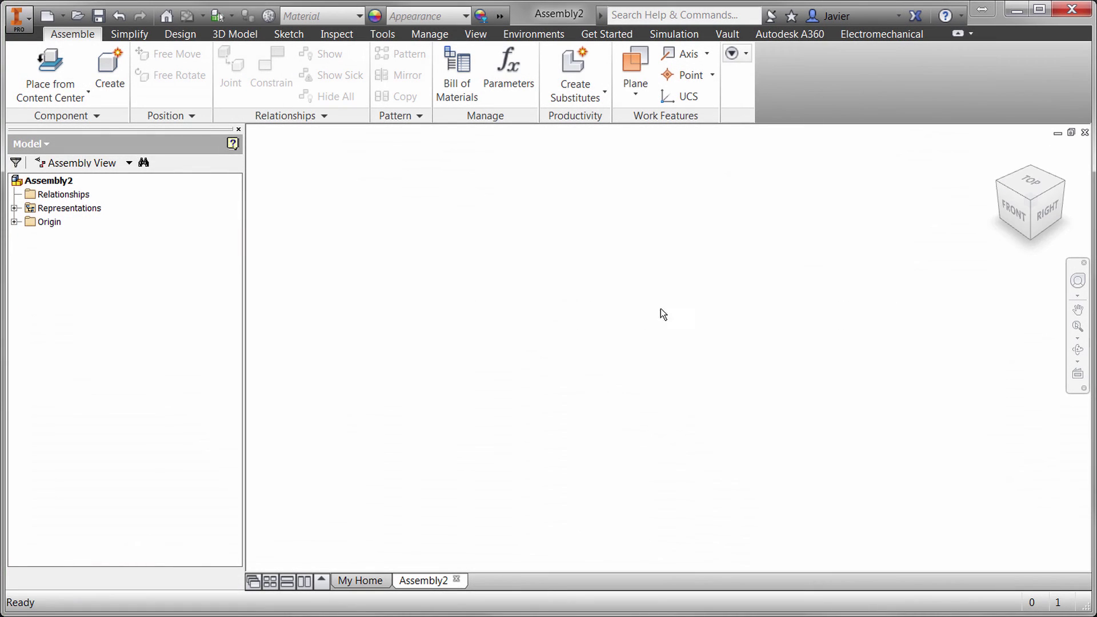
left_click(49, 62)
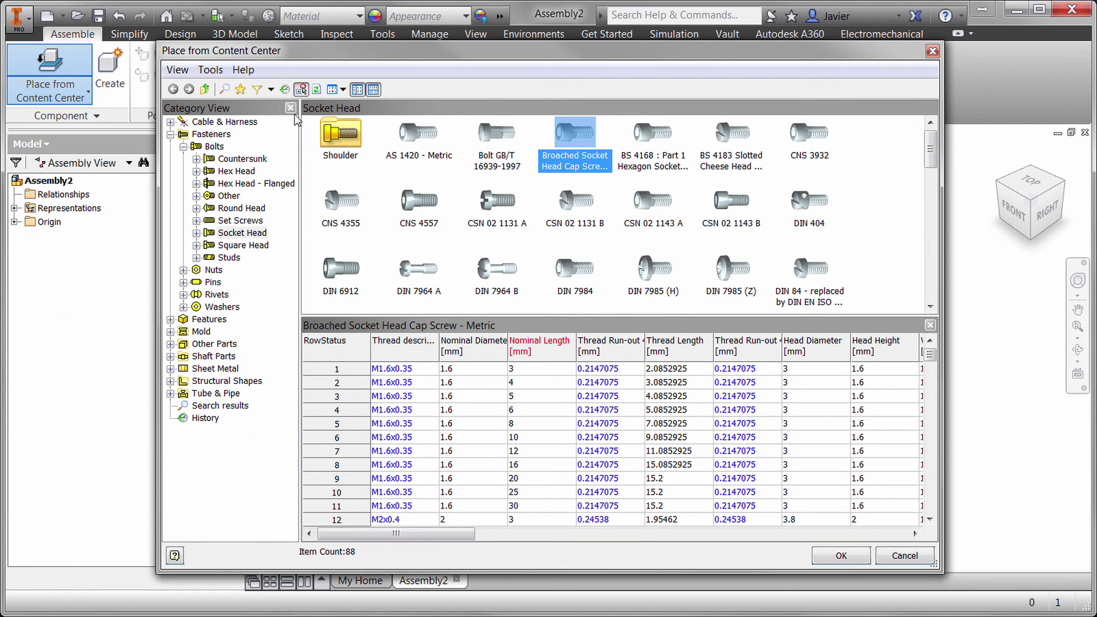
left_click(271, 89)
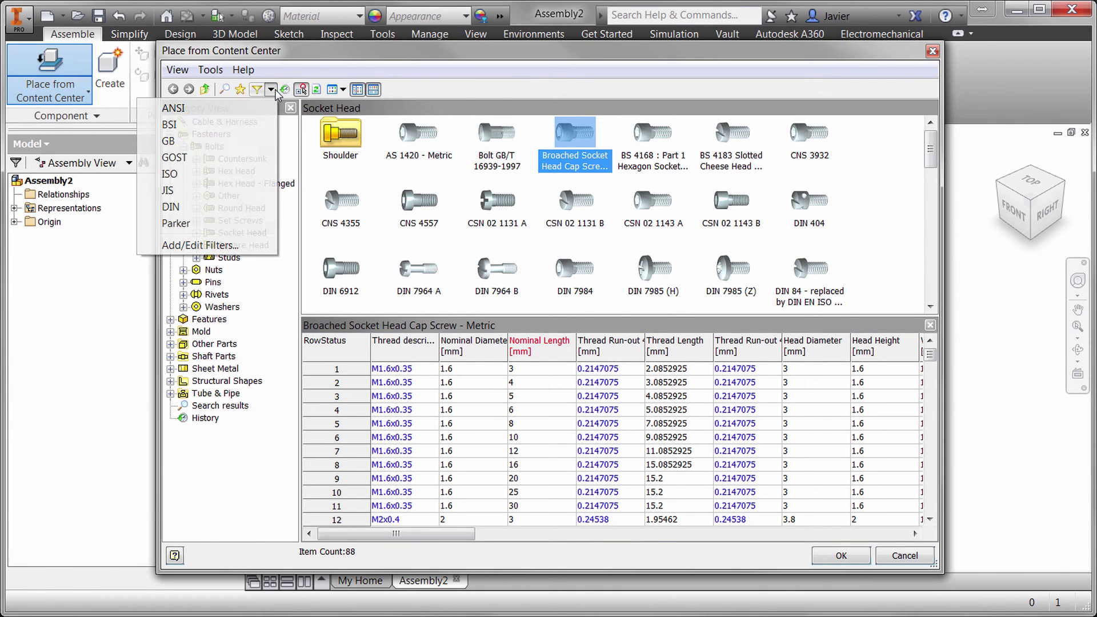
left_click(171, 109)
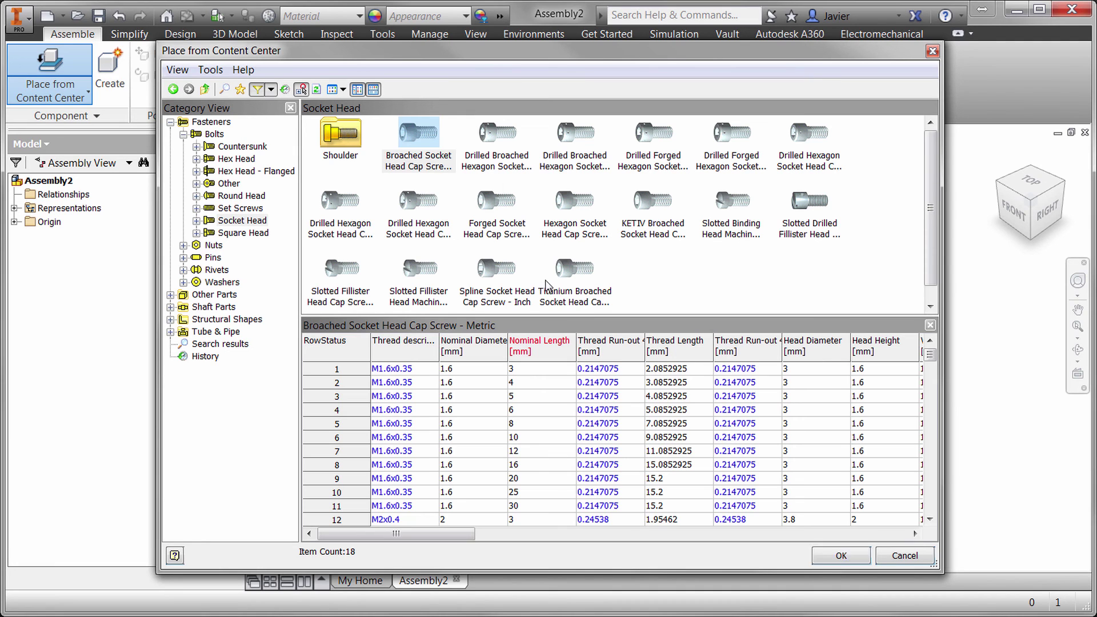
Step: Compare the standard, Titanium and KETIV Broached Socket Head Cap Screw families and open the Titanium family for placement
left_click(414, 137)
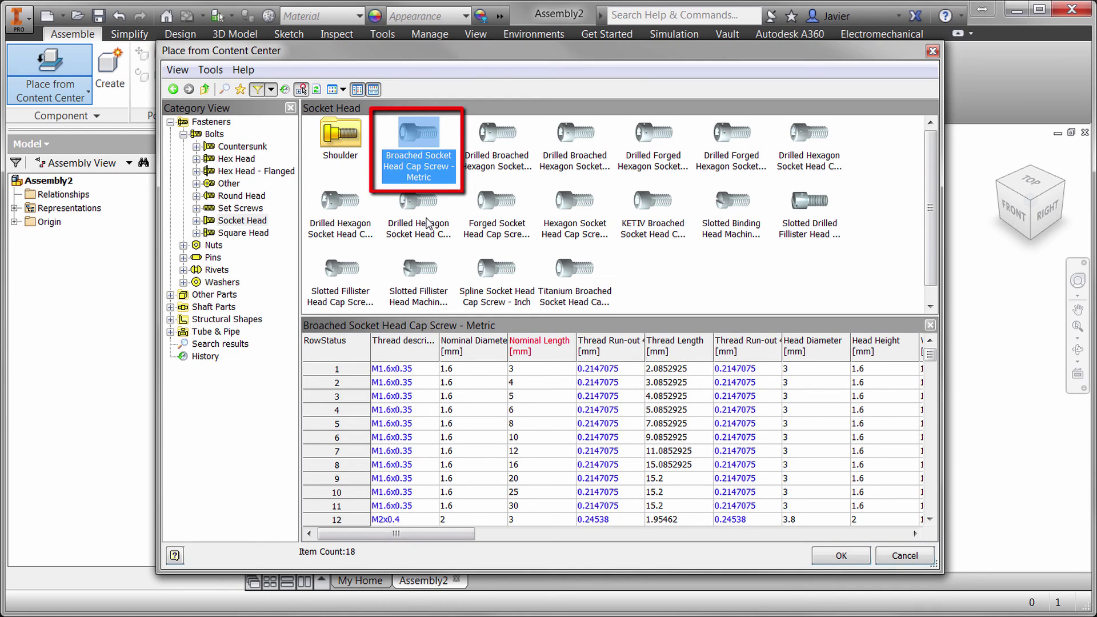
left_click(571, 269)
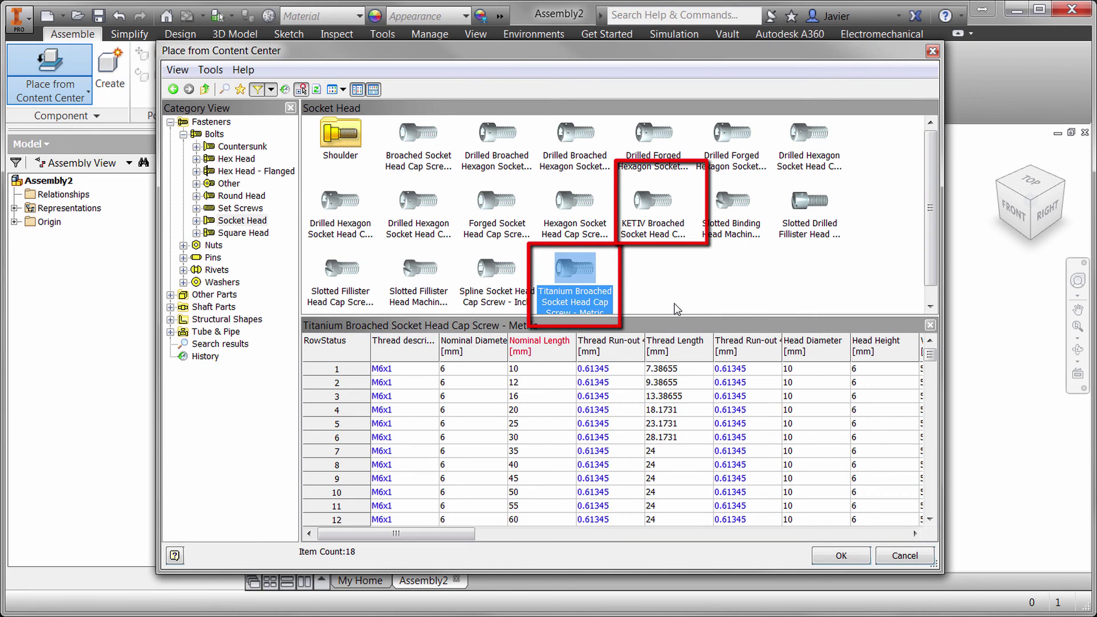
left_click(649, 200)
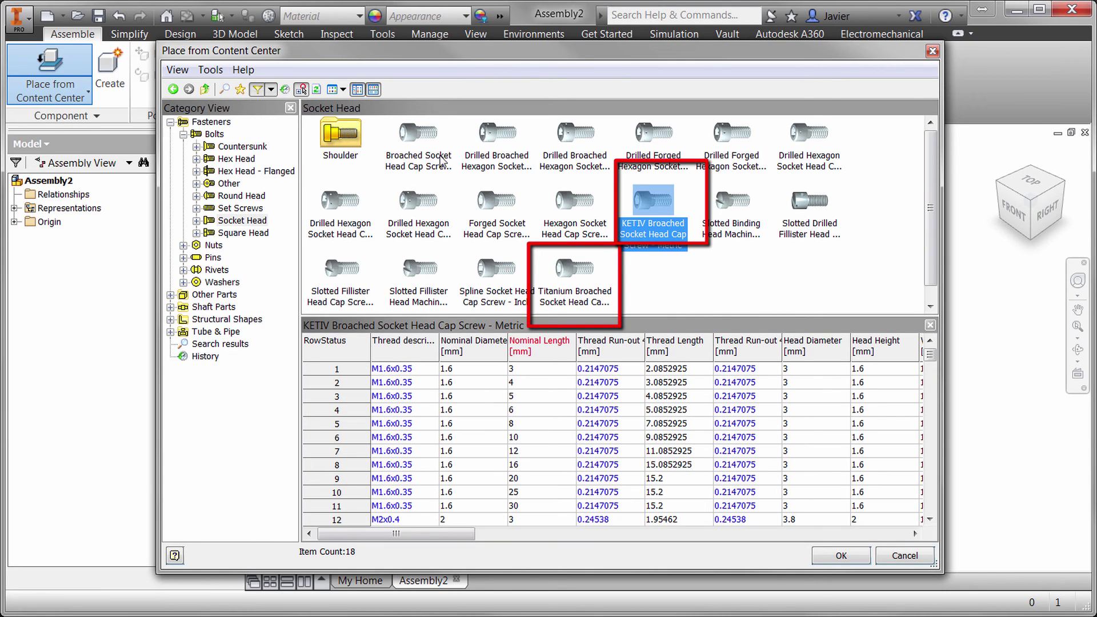
double_click(573, 270)
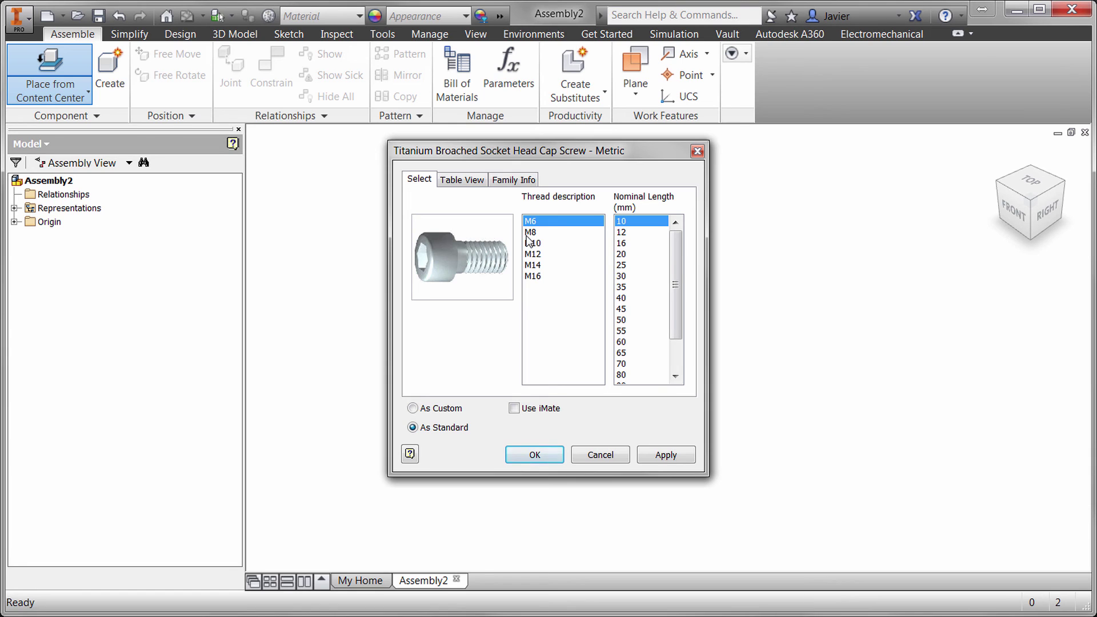
Step: Check the family table's Material and Part Number columns and place one standard M6x1 x 10 Titanium Broached Socket Head Cap Screw in Assembly2
left_click(462, 180)
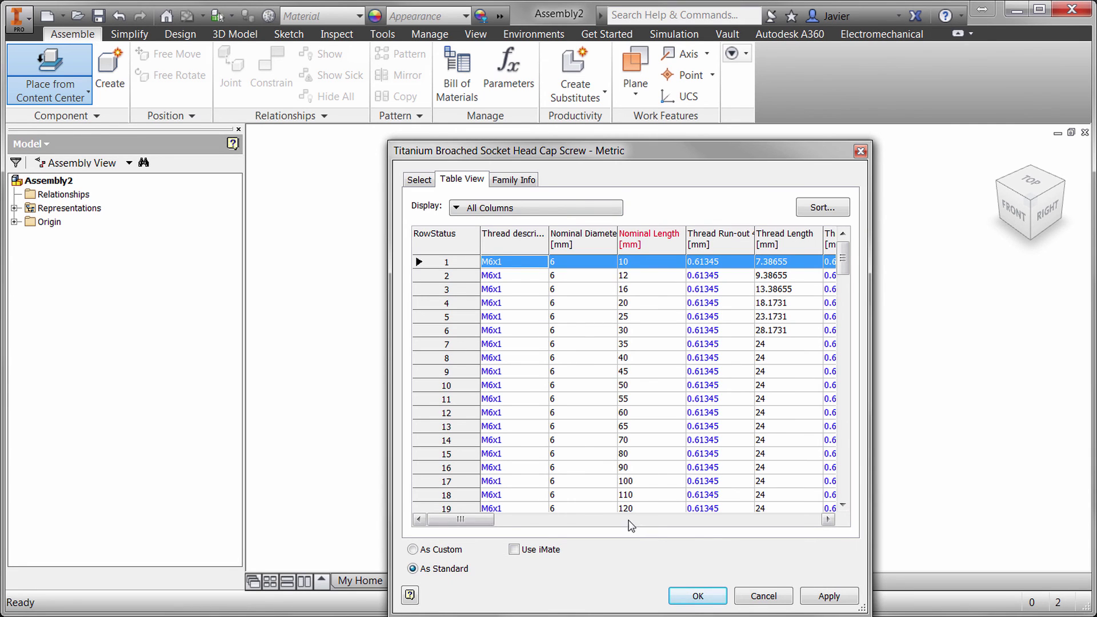
left_click_drag(472, 522, 778, 510)
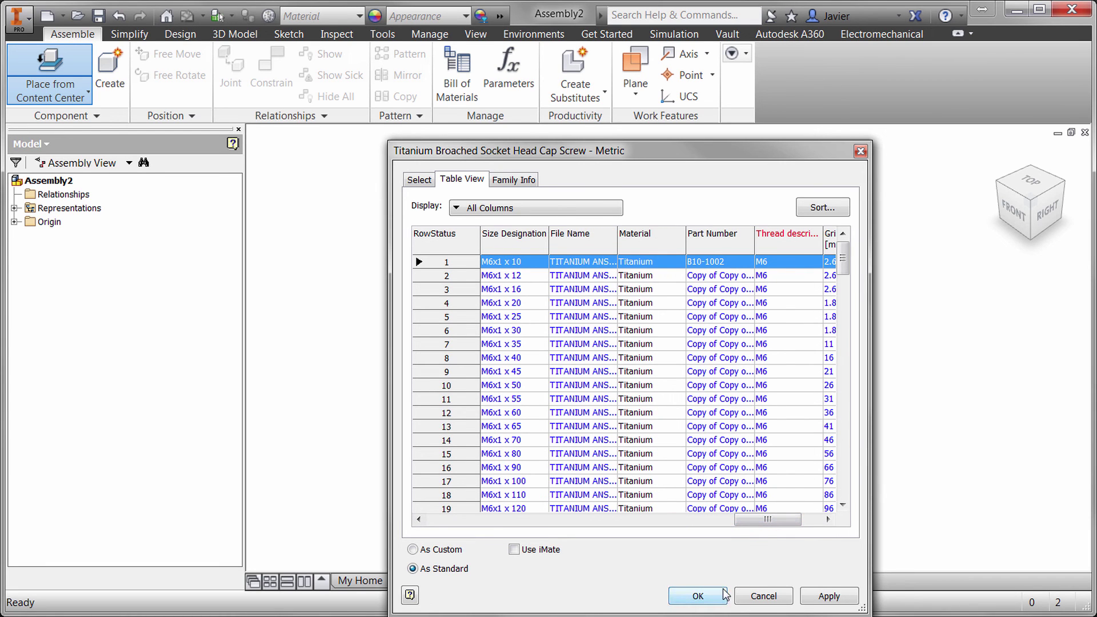
left_click(698, 596)
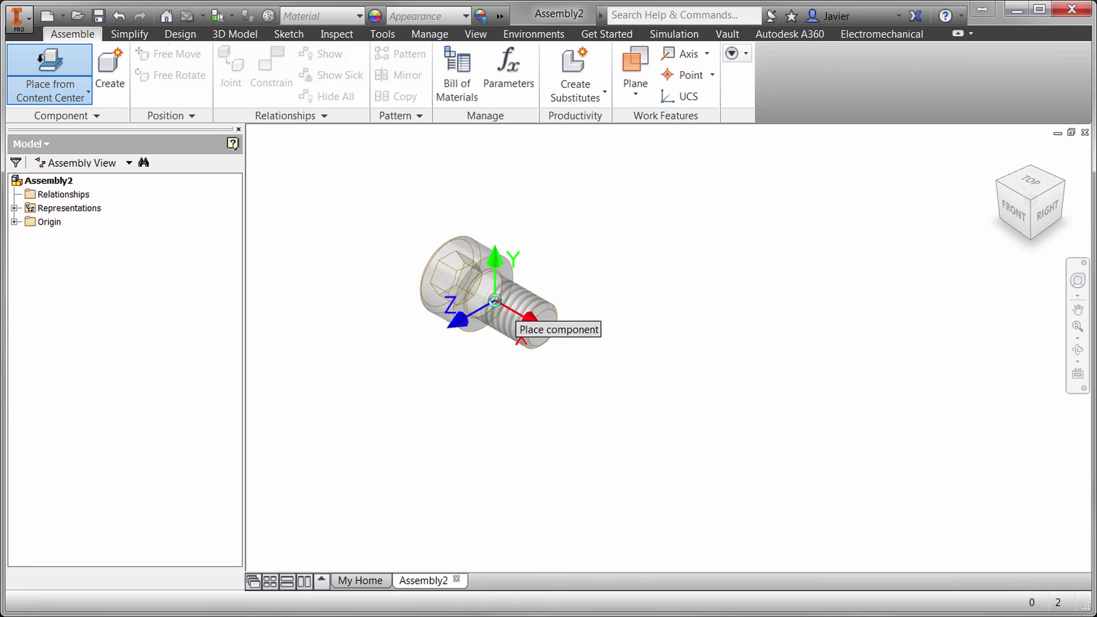
left_click(565, 315)
scroll(426, 298, "up", 4)
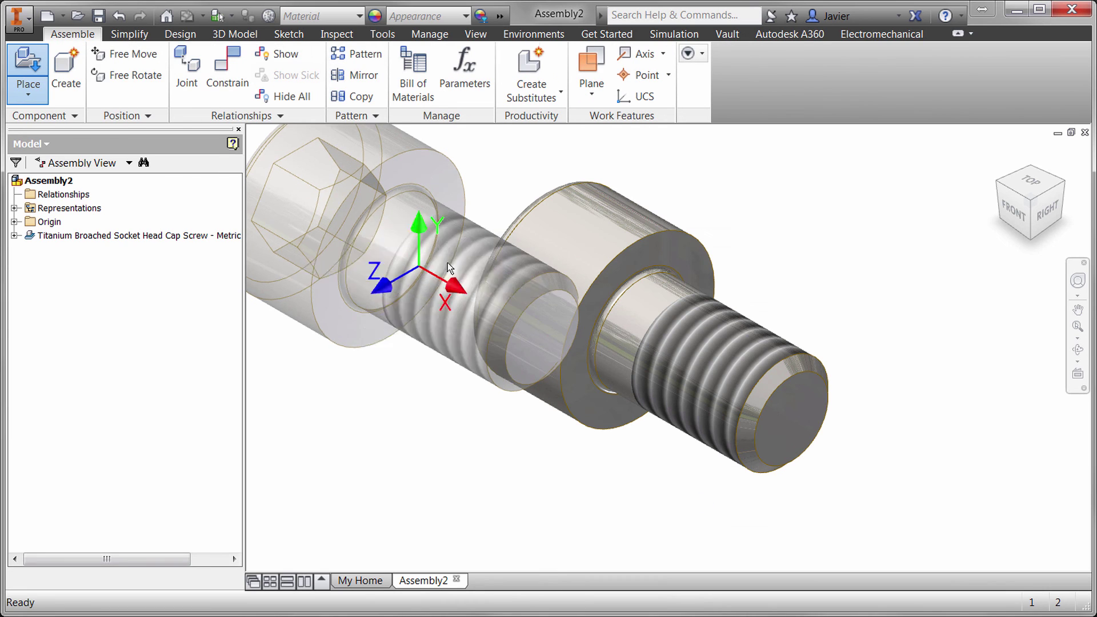
key("Escape")
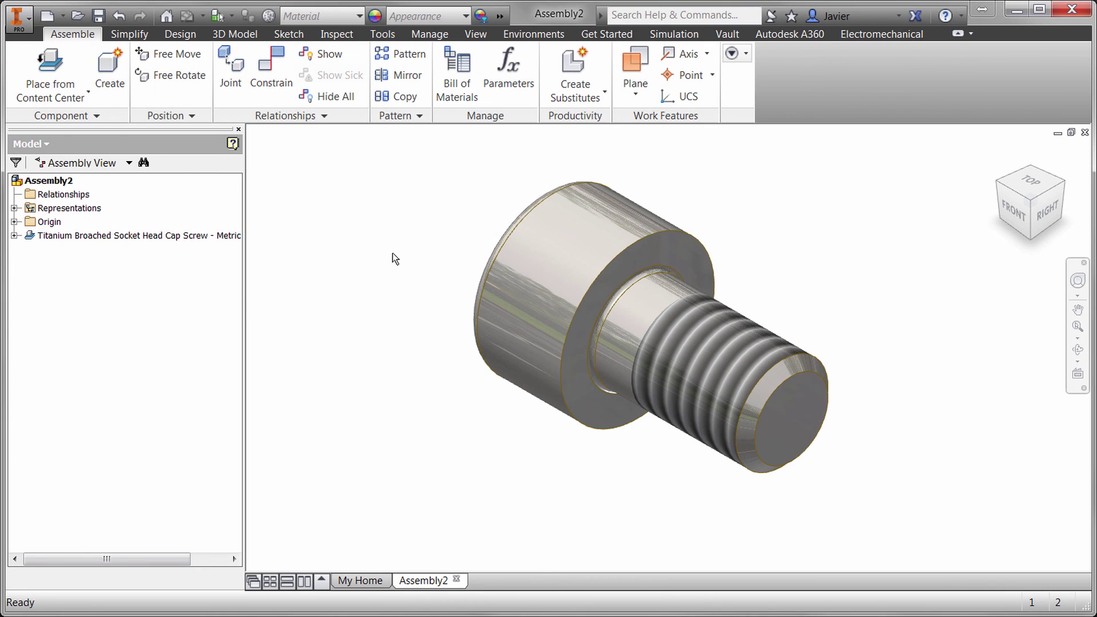
Step: Examine the placed screw's part number and description in the assembly's Bill of Materials
left_click(452, 72)
left_click(751, 444)
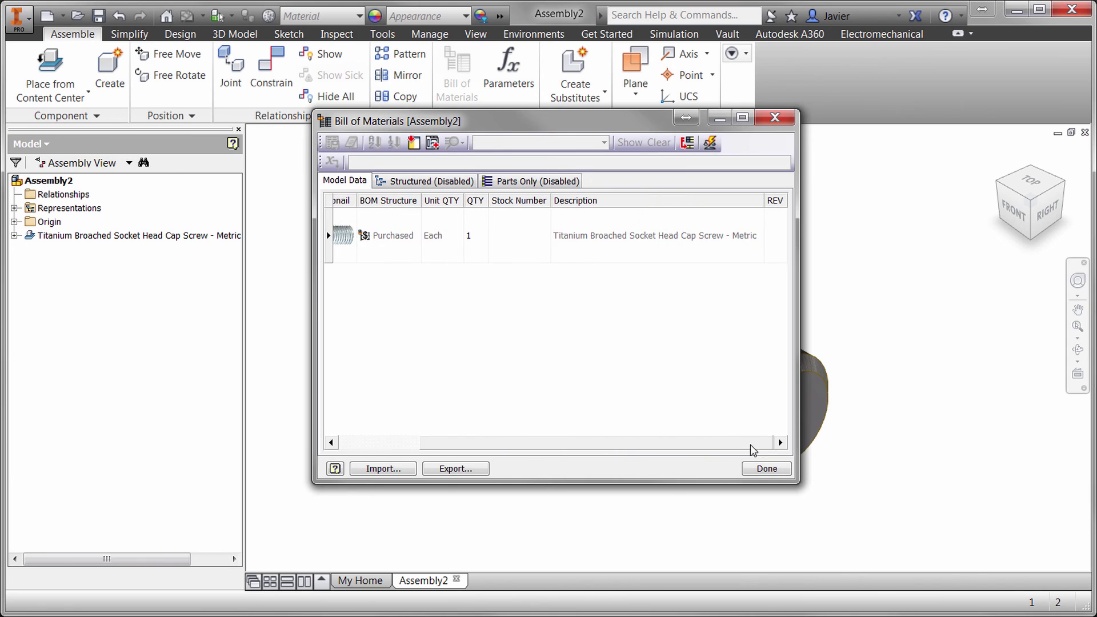
left_click_drag(748, 443, 535, 443)
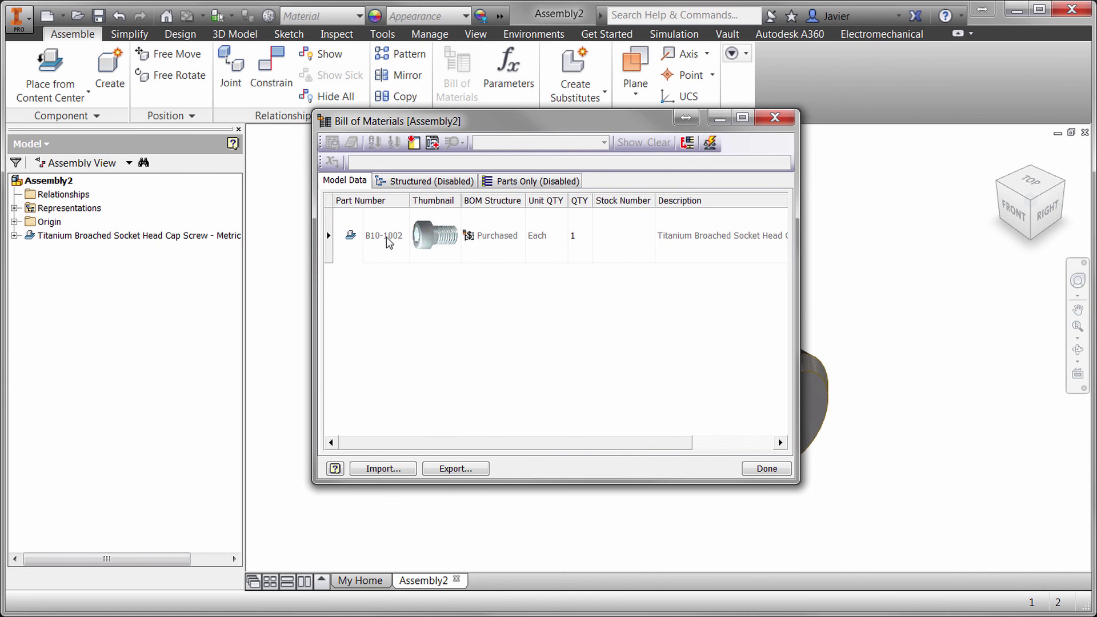
left_click(766, 469)
Step: Check the file name and location of the placed Titanium screw in its iProperties
right_click(121, 235)
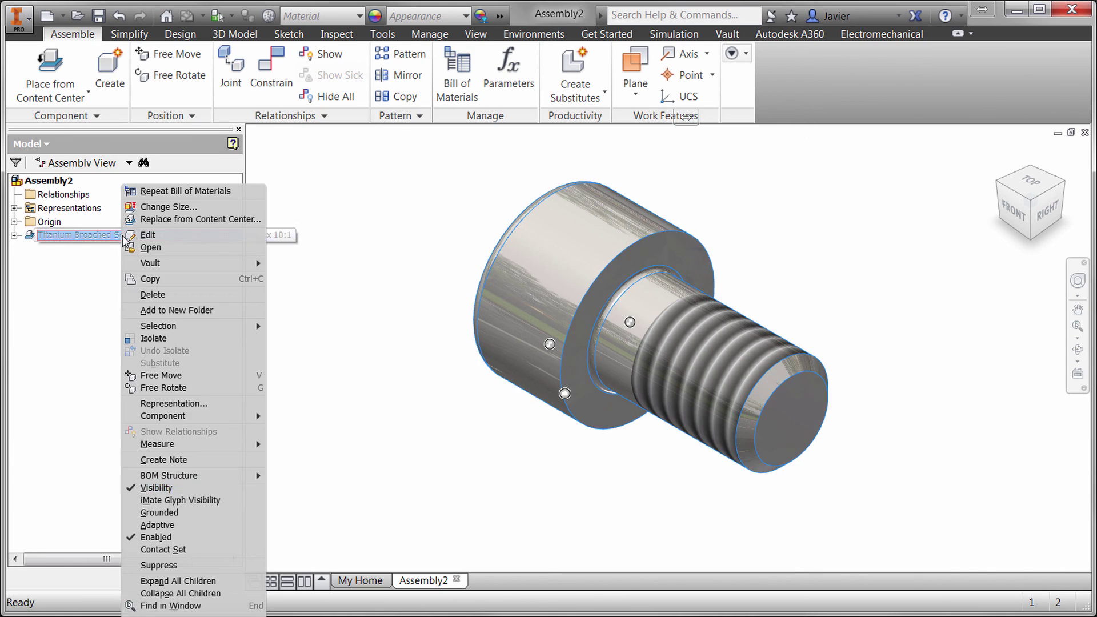
left_click(165, 609)
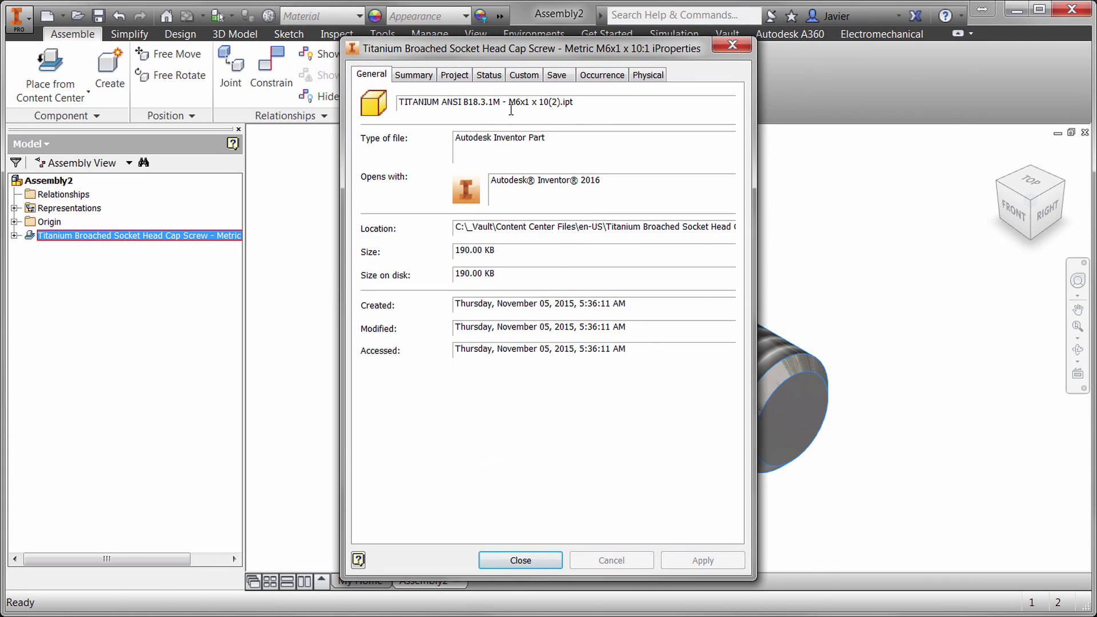
left_click(523, 561)
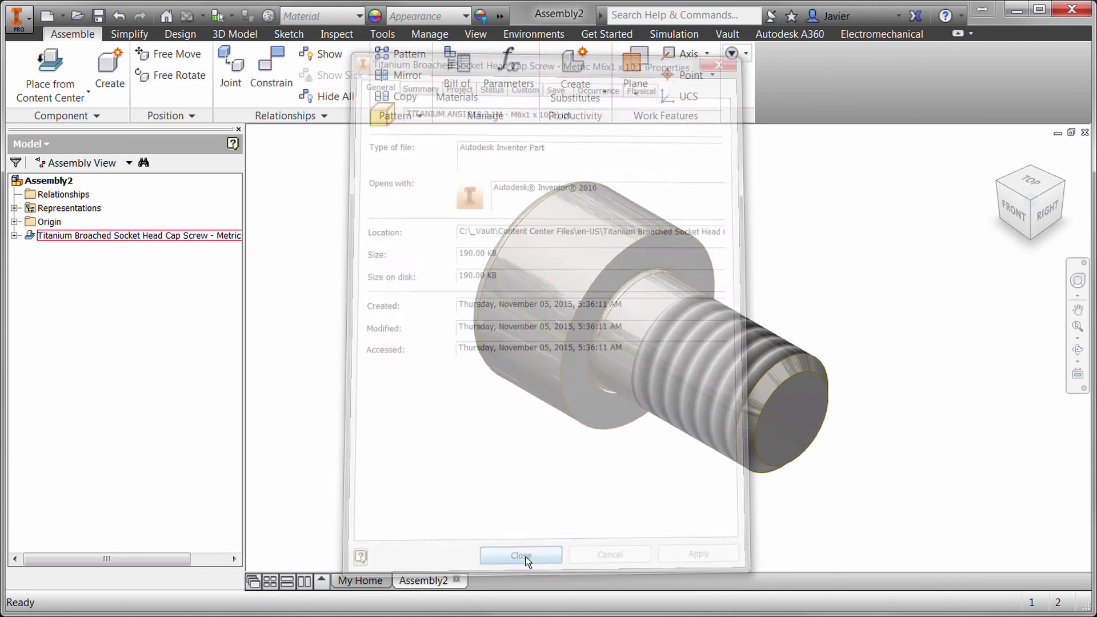